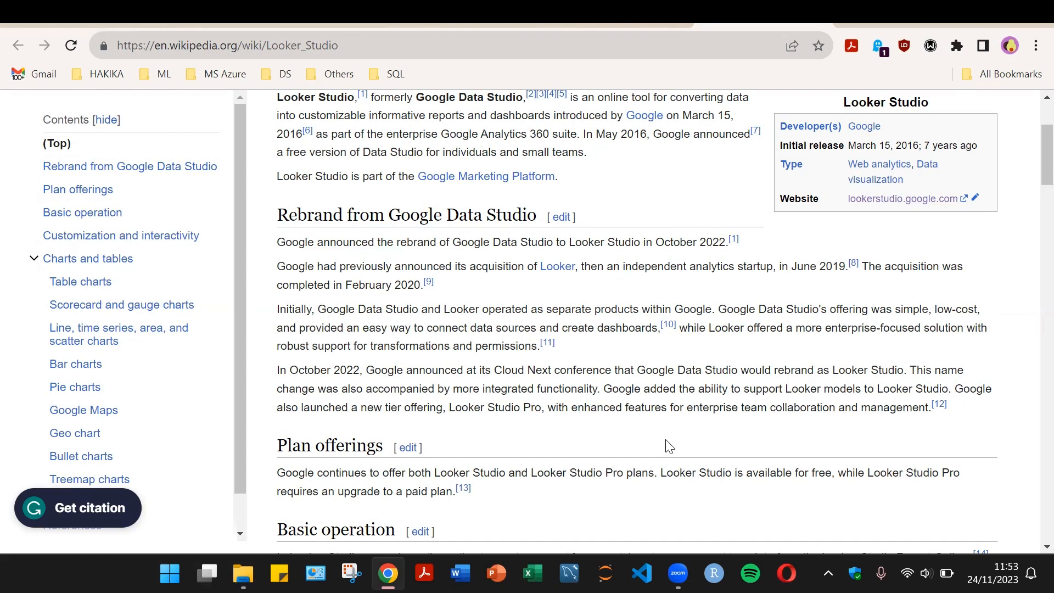
Read the Plan offerings and Basic operation sections of the Looker Studio article and switch to the Looker Studio page.
scroll(668, 446, down, 3)
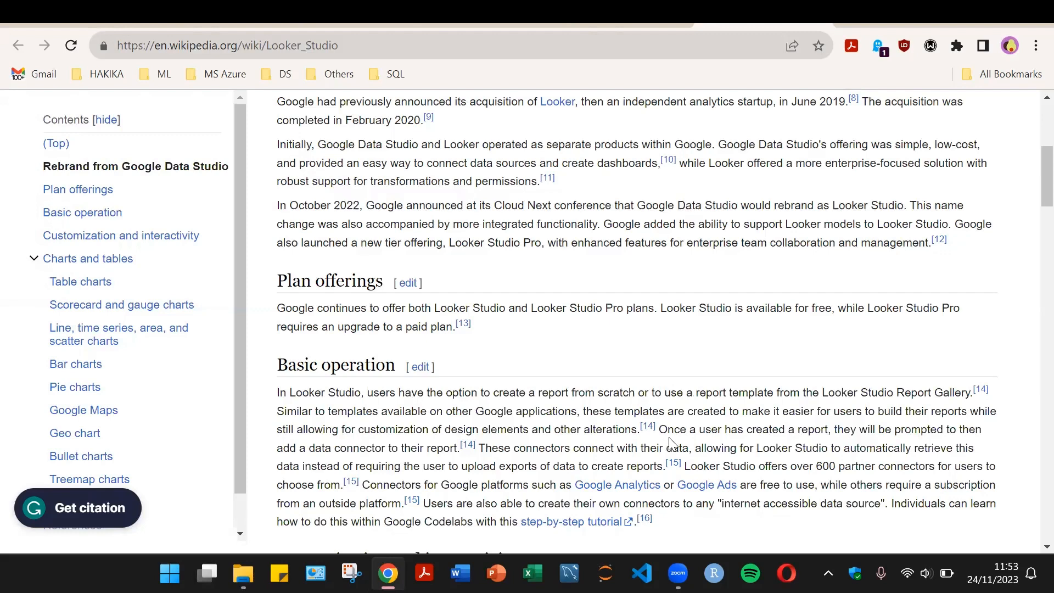
scroll(668, 439, down, 3)
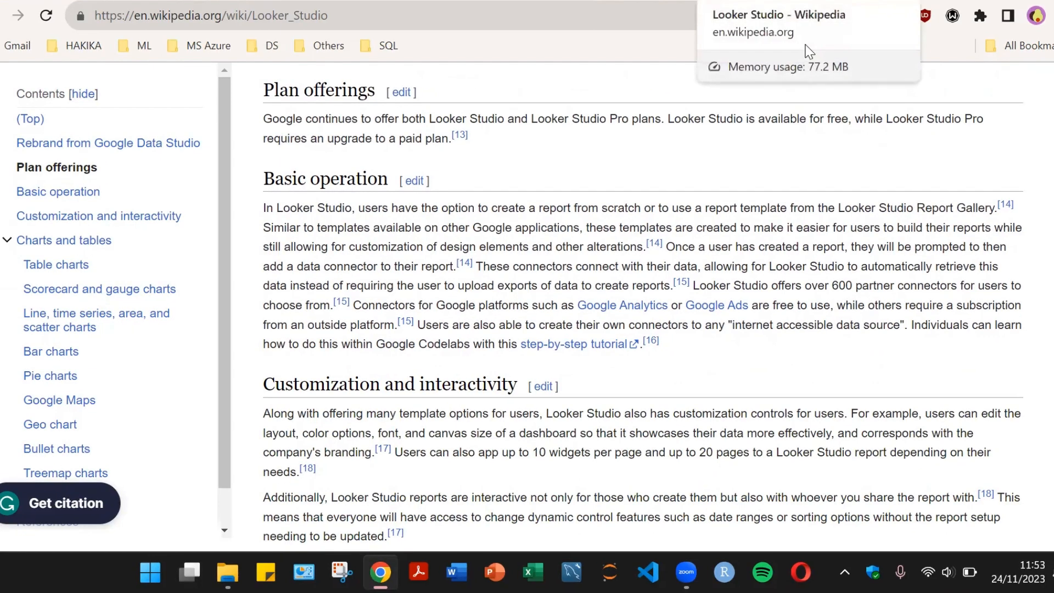
click(659, 2)
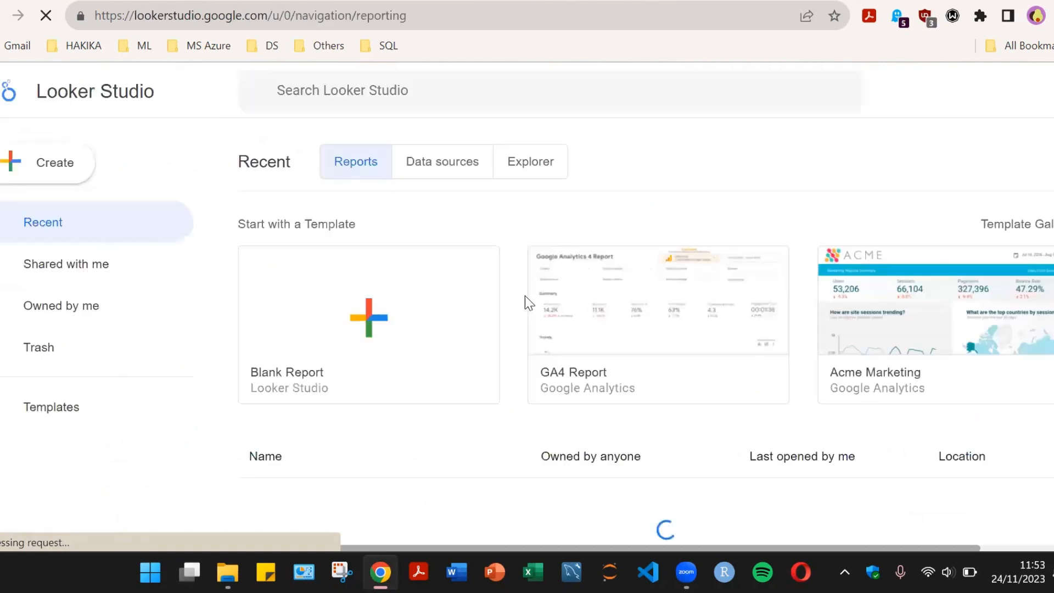
Search Google for "looker studio" and open the Looker Studio Overview result.
click(1046, 90)
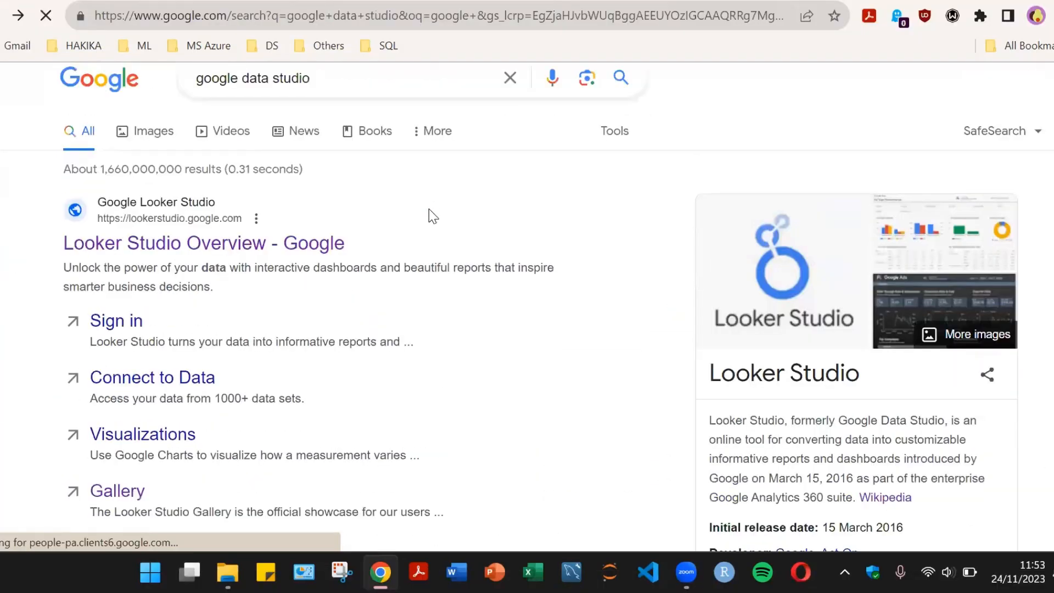
drag(273, 105, 104, 125)
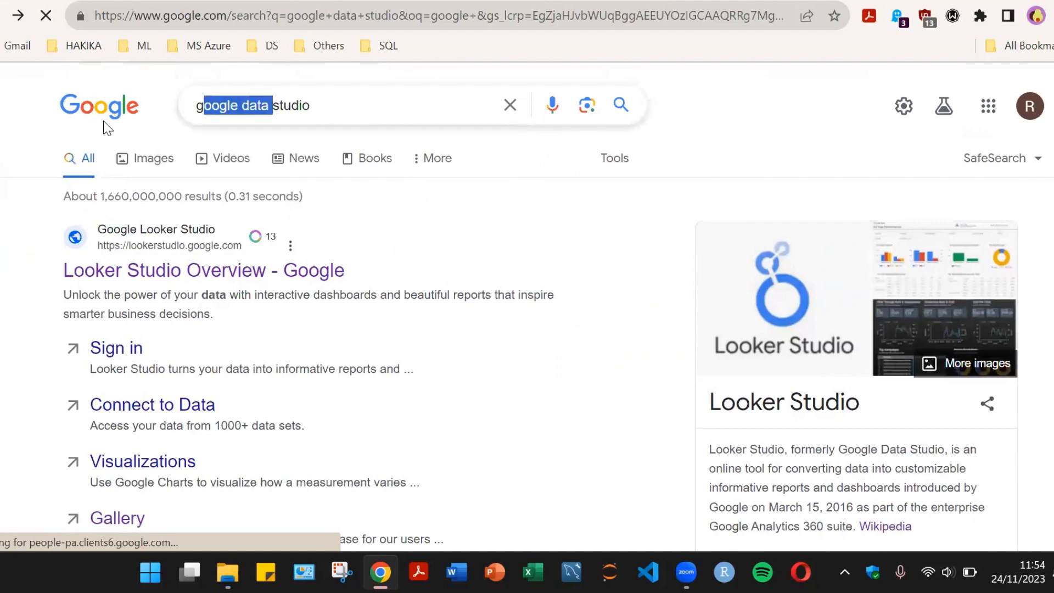
key(BackSpace)
text(looker)
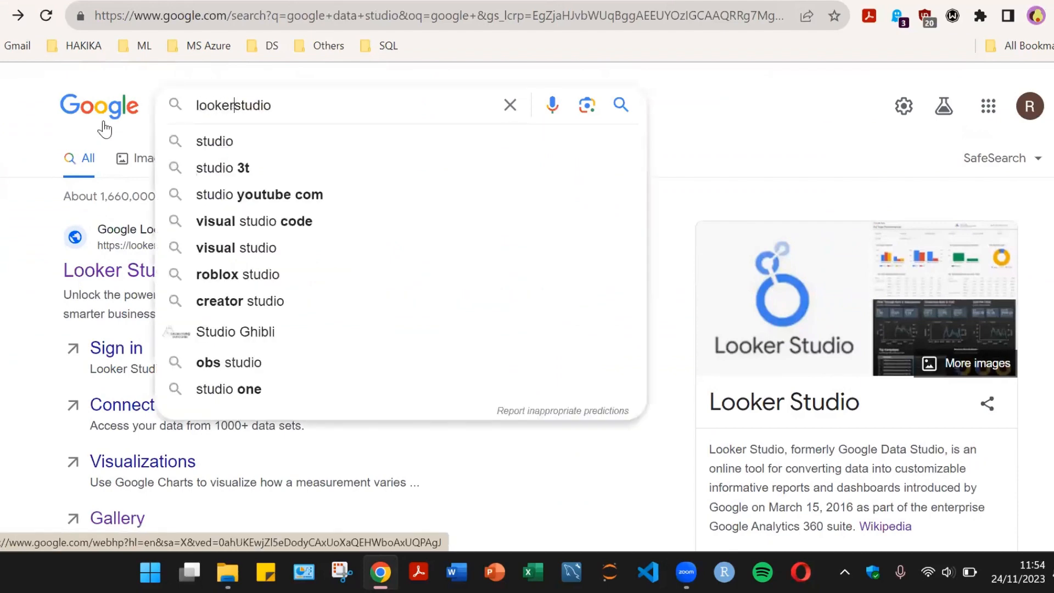
key(Return)
scroll(183, 234, down, 2)
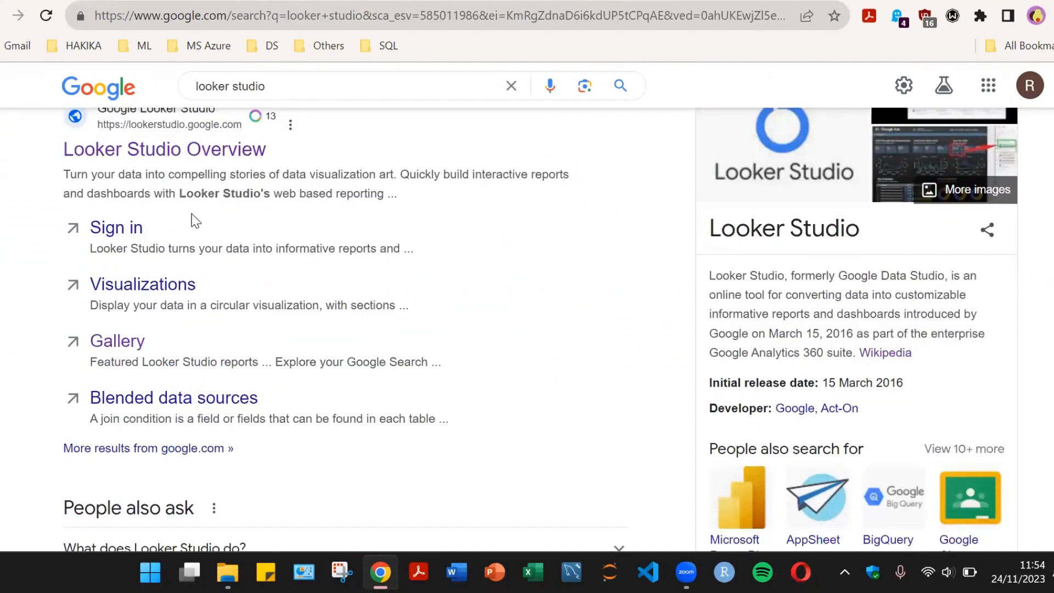
click(188, 151)
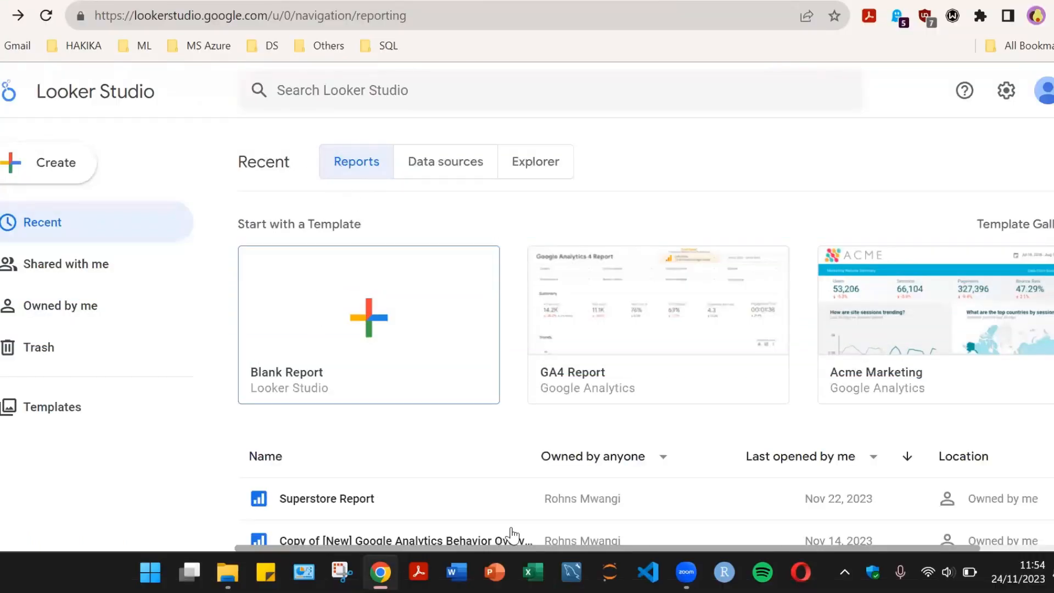
Look through the recent reports, data sources and explorers on the Looker Studio home page.
scroll(560, 400, down, 3)
scroll(560, 412, up, 3)
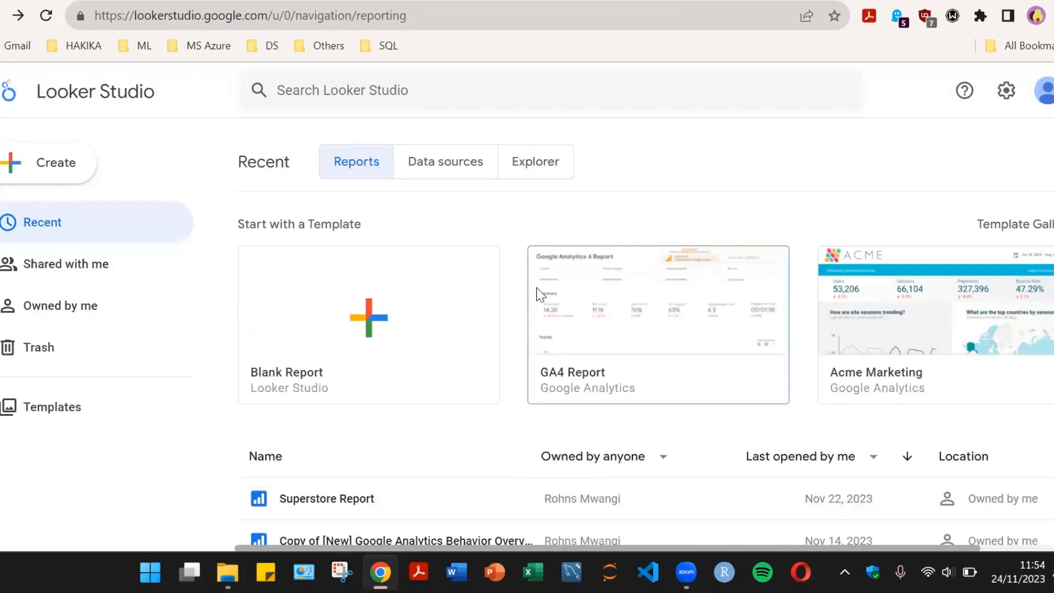
click(447, 170)
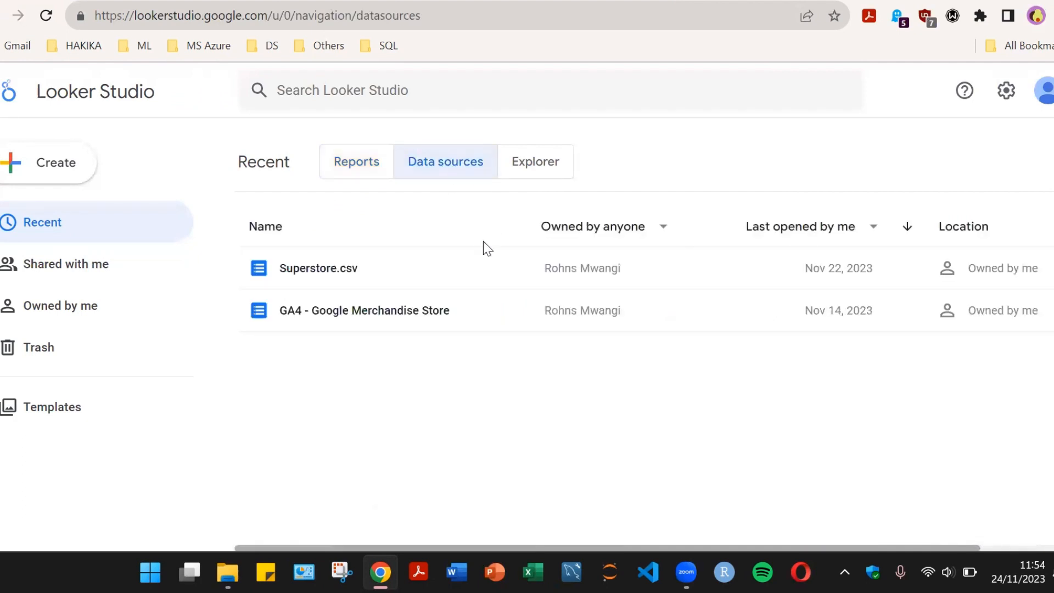
click(517, 169)
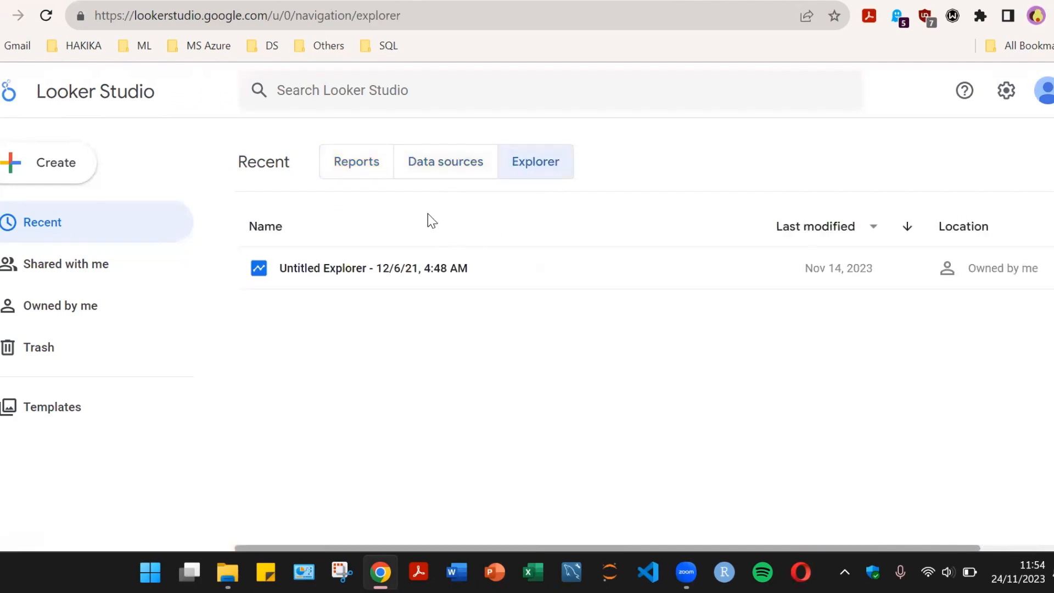
Remove the existing Superstore.csv entry from the recent data sources.
click(436, 161)
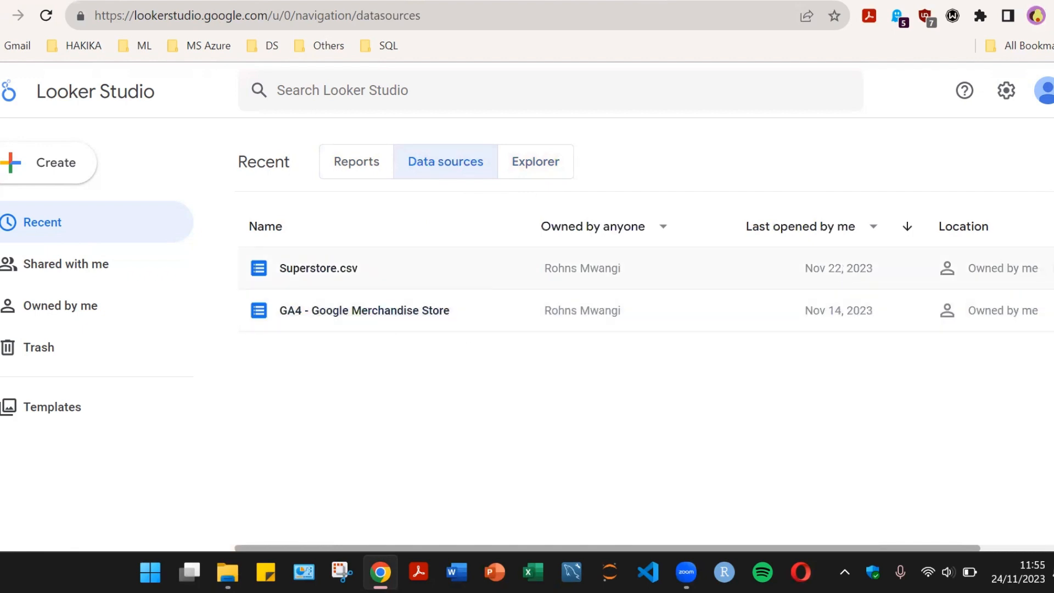
right_click(856, 307)
click(837, 446)
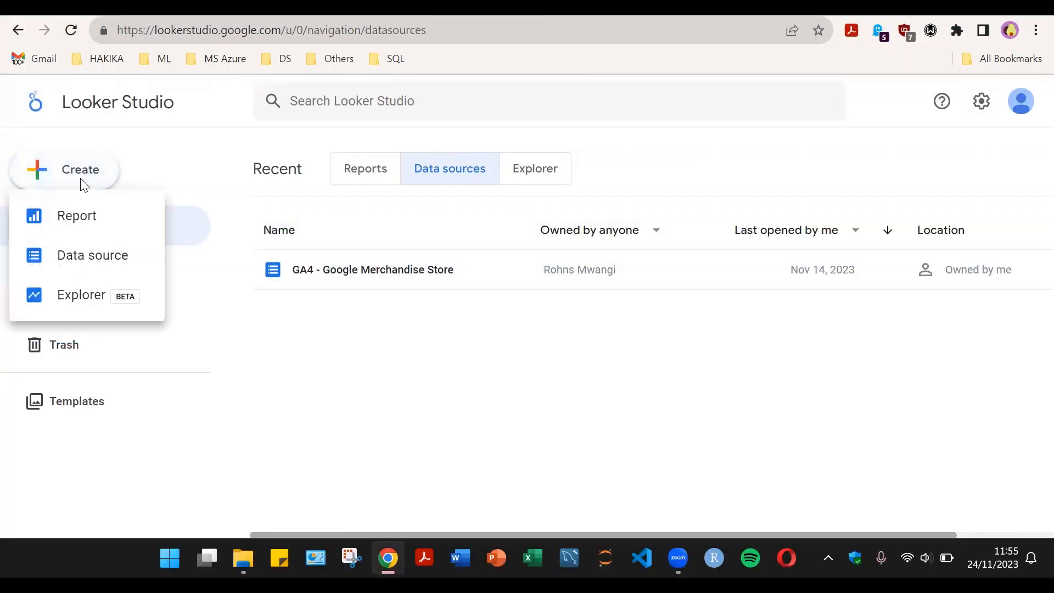
Start creating a new data source and browse the available Google and partner connectors.
click(109, 256)
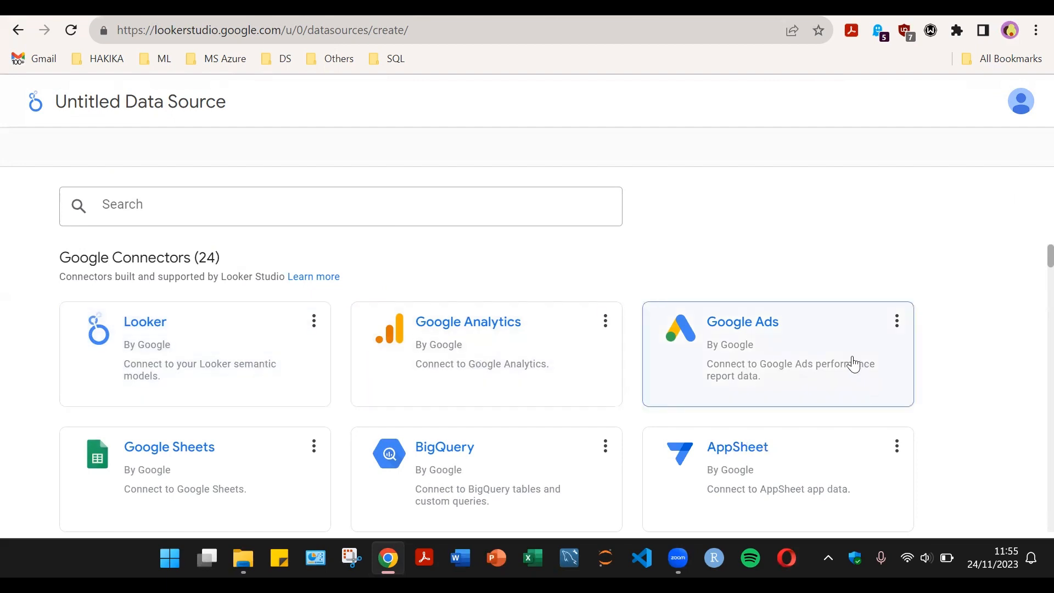
scroll(852, 363, down, 3)
scroll(835, 369, up, 2)
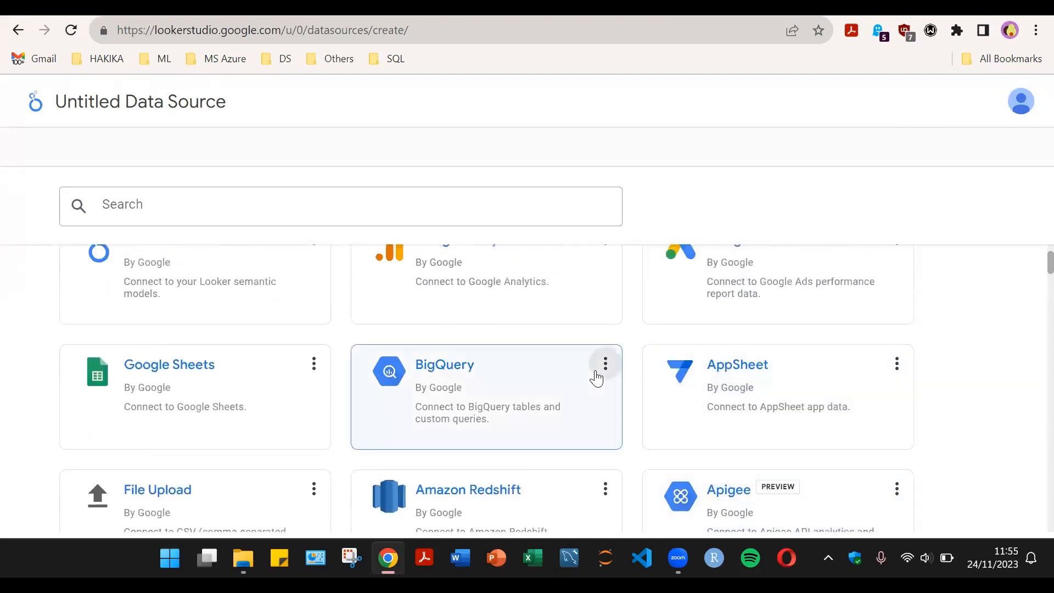
scroll(781, 386, down, 1)
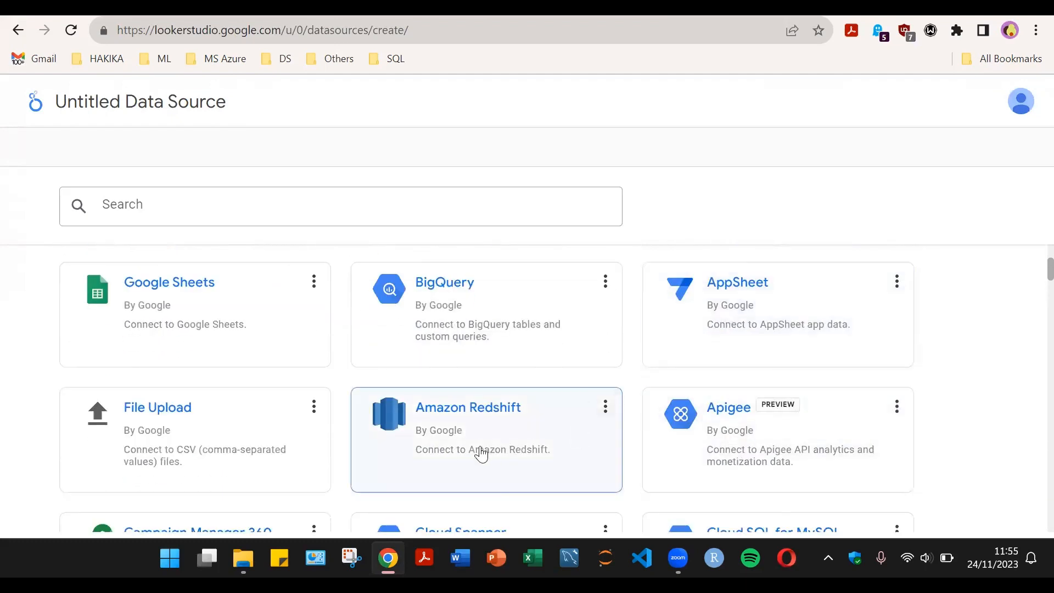
scroll(384, 434, down, 1)
scroll(734, 428, down, 10)
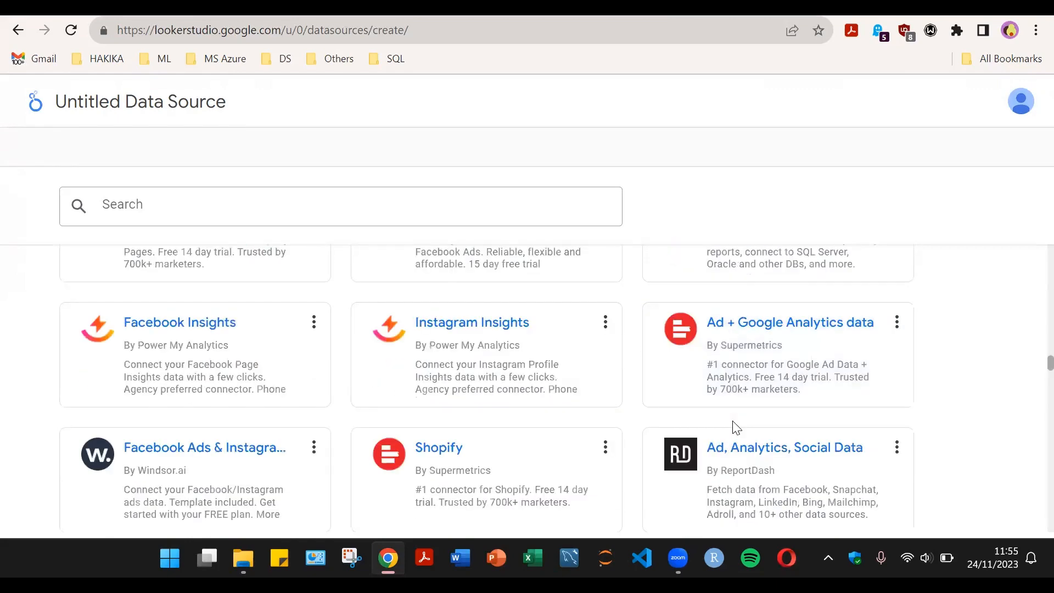
scroll(607, 404, up, 10)
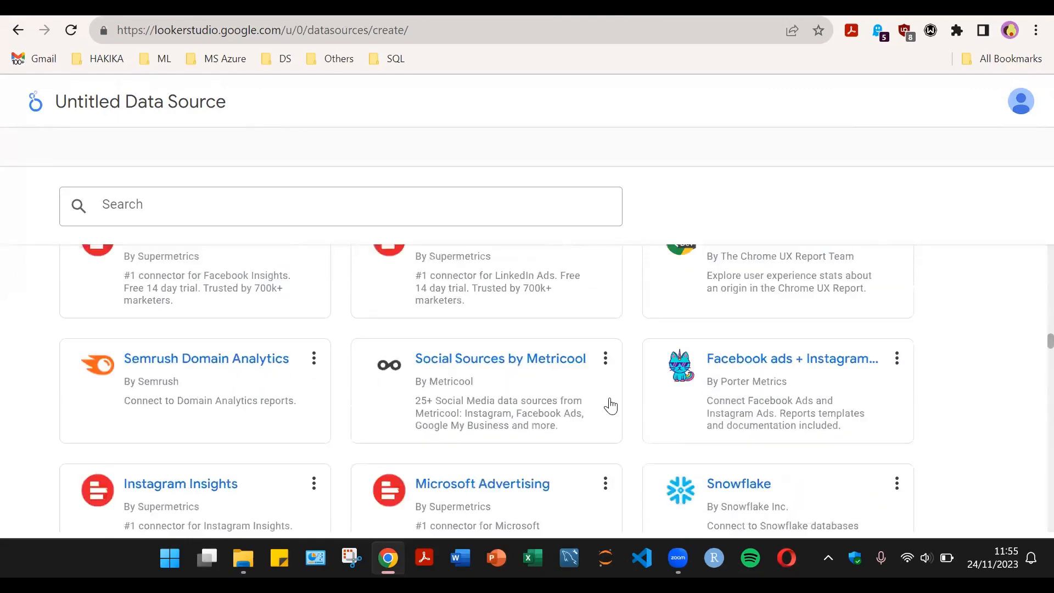
Search the connectors for "sql" and look through the matching Google and partner connectors.
click(200, 214)
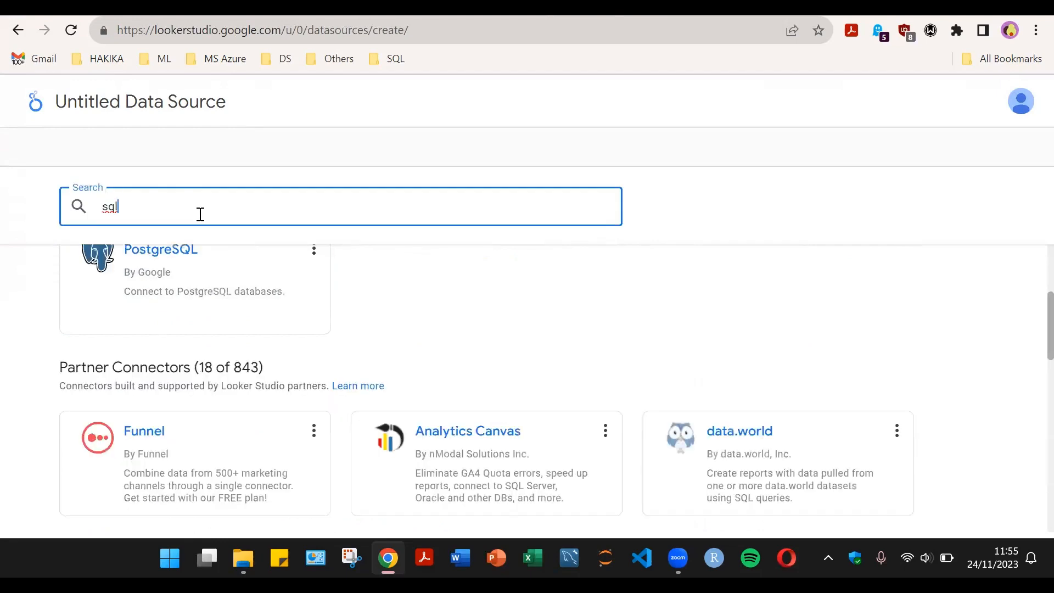
scroll(428, 329, up, 3)
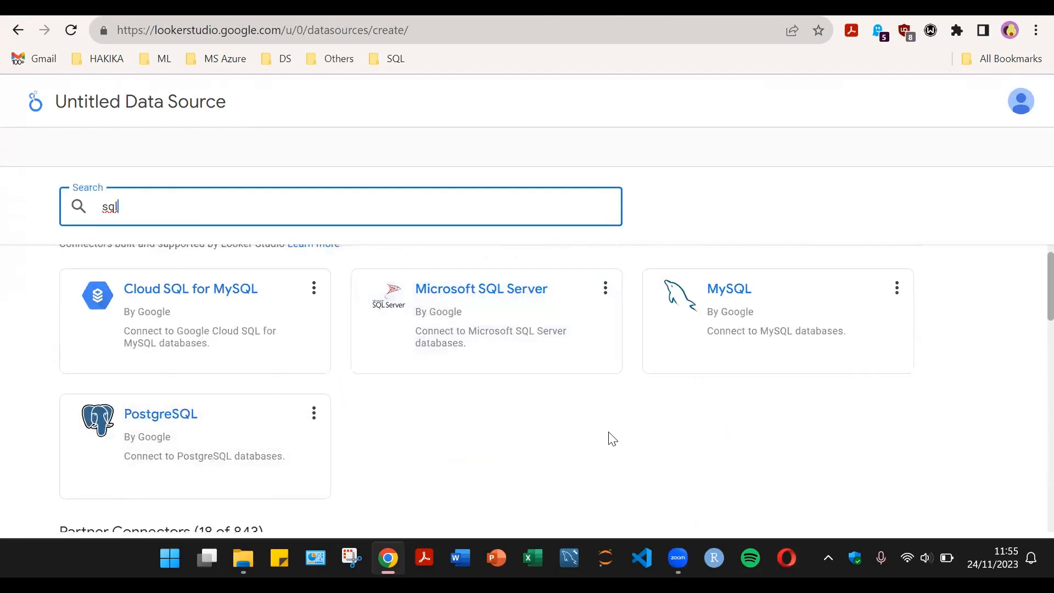
scroll(462, 387, down, 3)
scroll(463, 387, down, 6)
scroll(439, 384, up, 10)
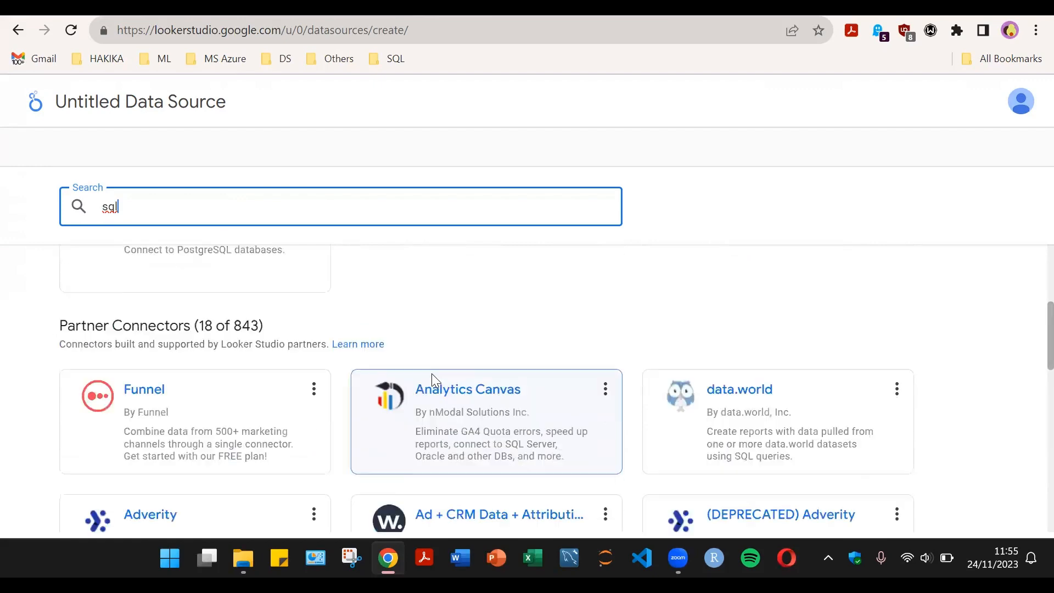
Search the connectors for "uplo" and choose the File Upload connector.
drag(117, 203, 83, 209)
text(u)
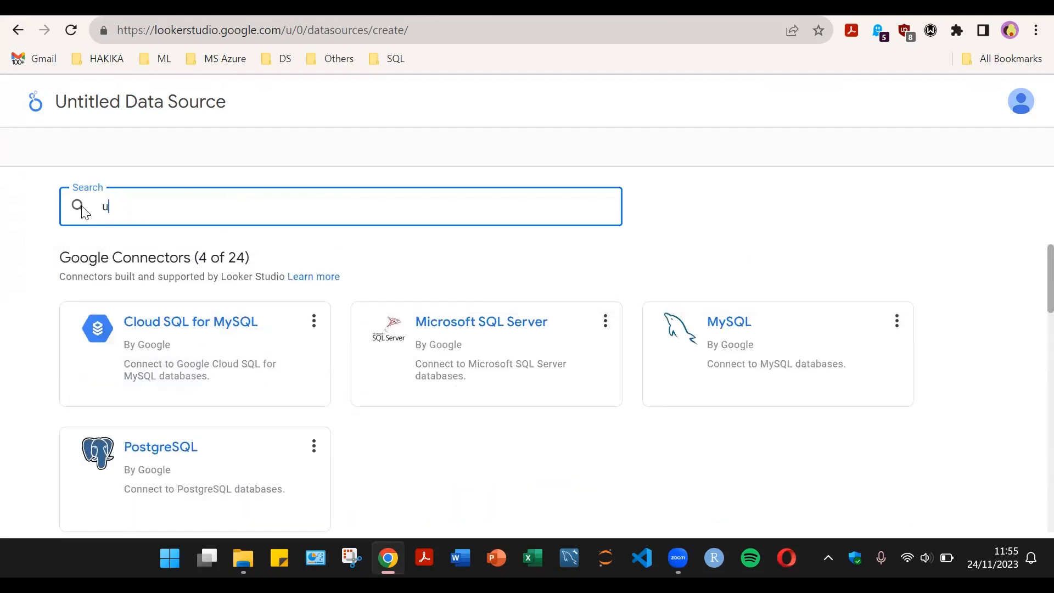
text(plo)
click(257, 351)
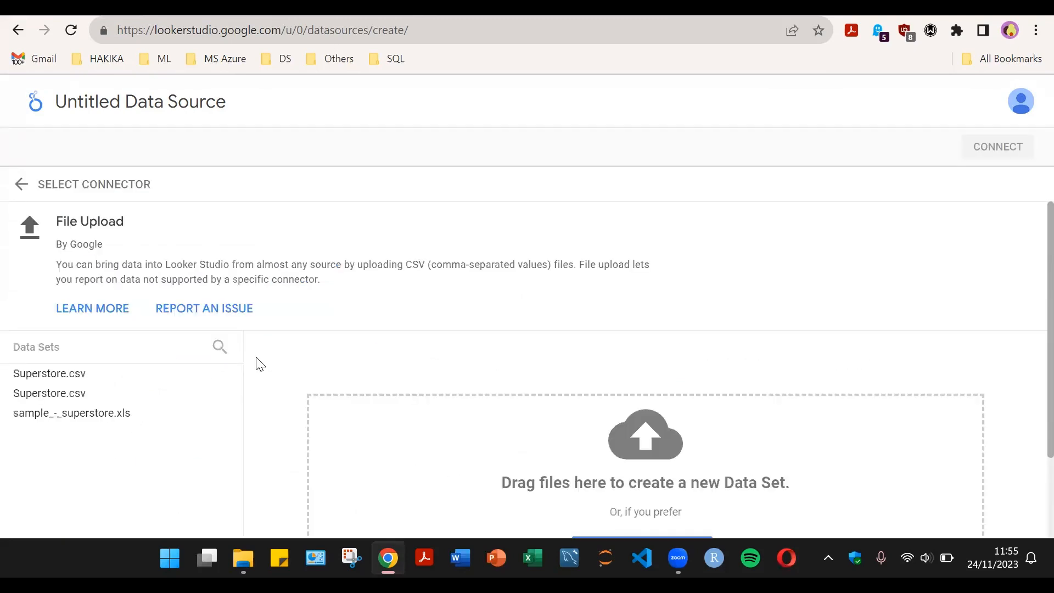
scroll(701, 461, down, 2)
click(675, 447)
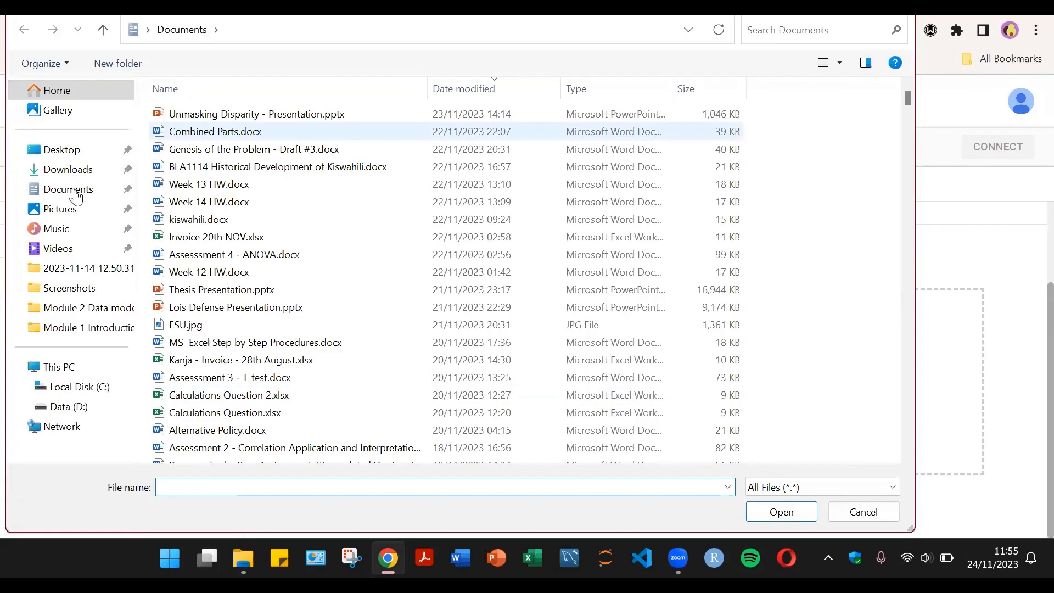
click(65, 209)
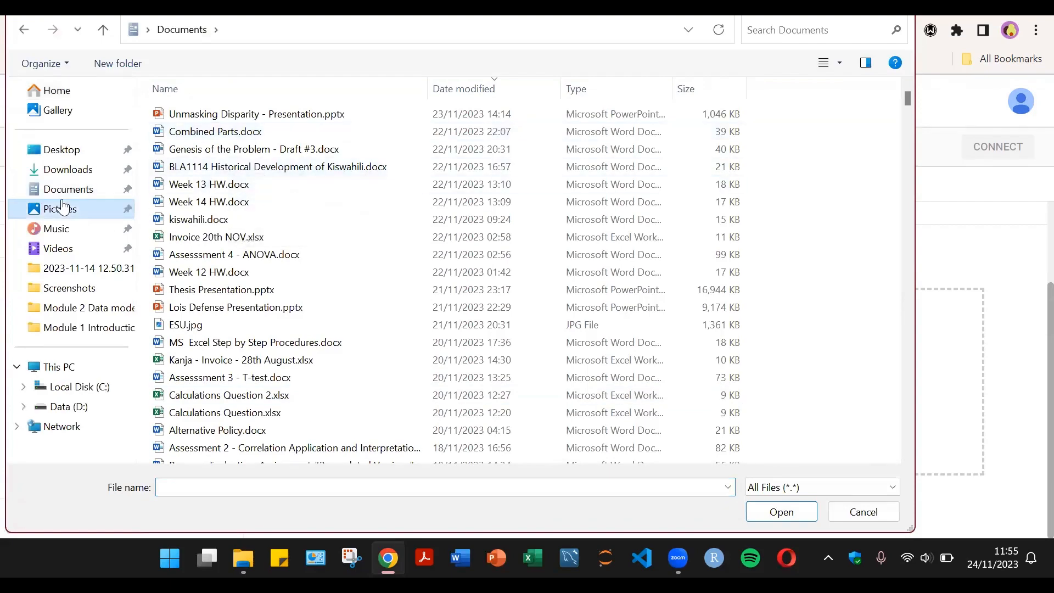
click(75, 188)
scroll(282, 242, down, 7)
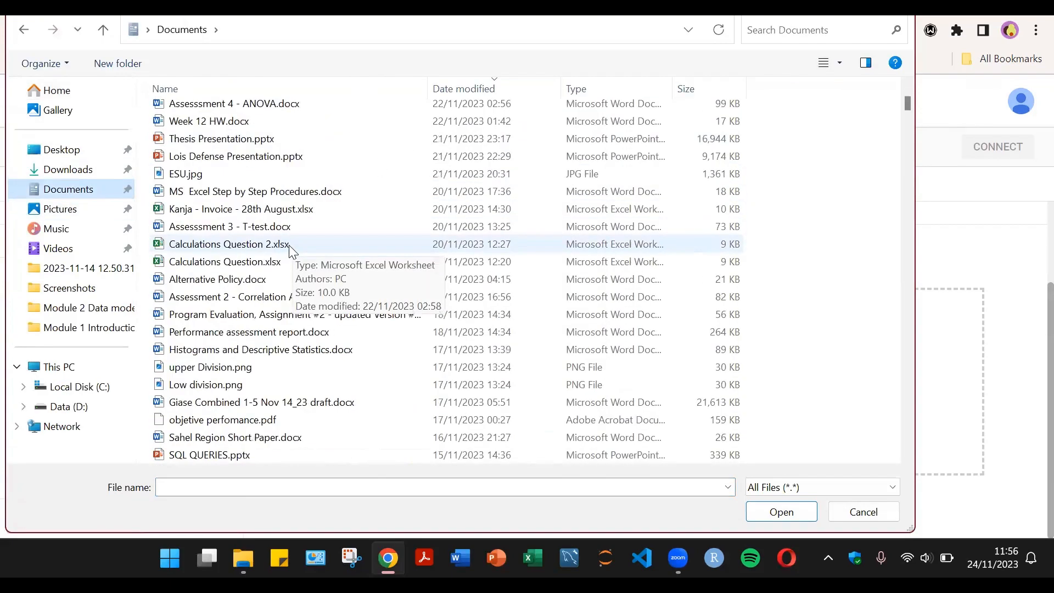
click(898, 5)
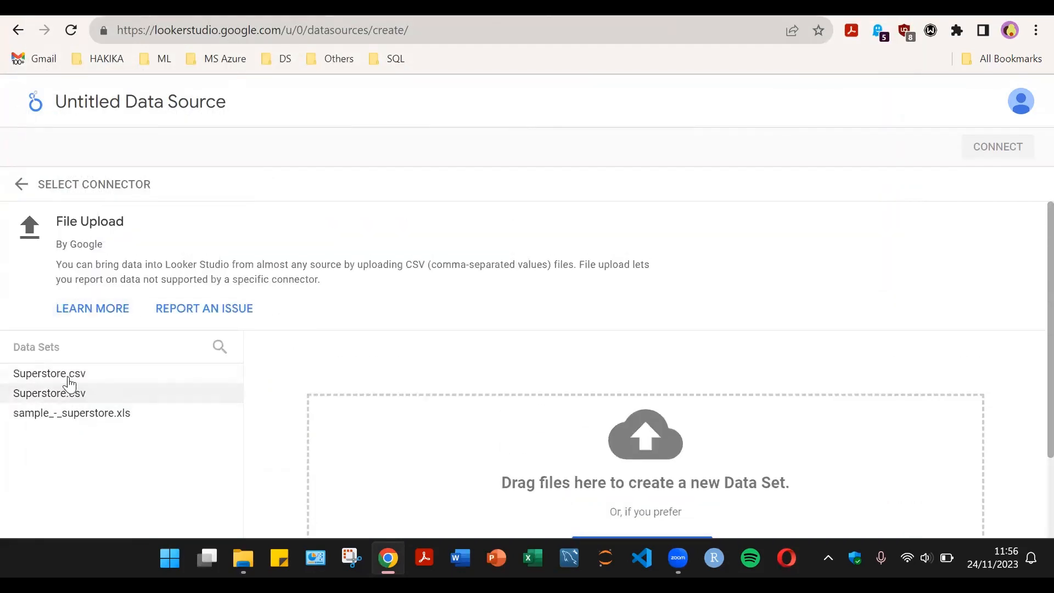
Connect the first previously uploaded Superstore.csv data set as the data source.
click(68, 378)
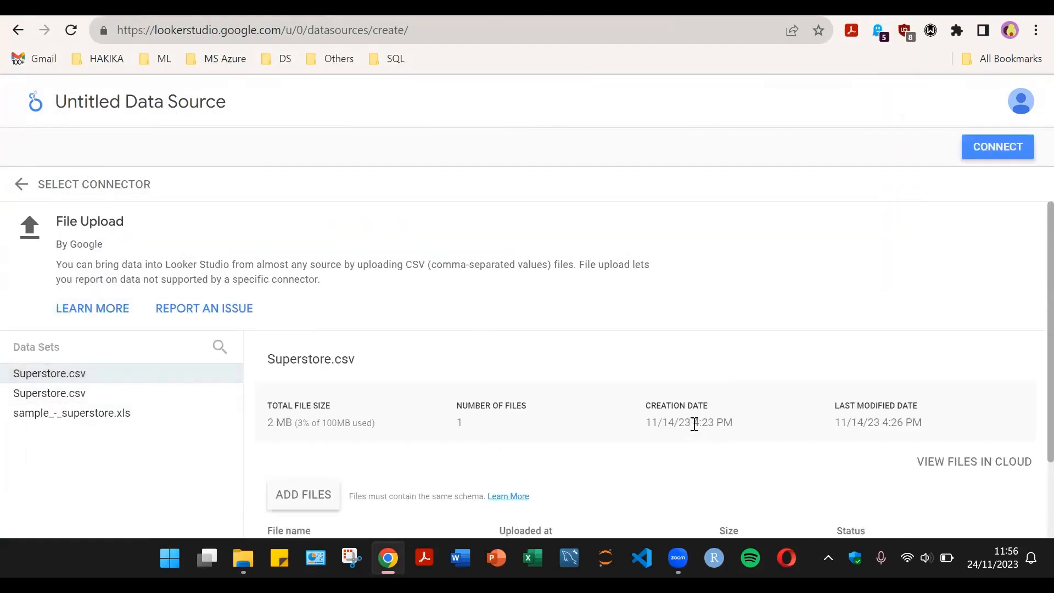
scroll(694, 424, down, 2)
click(998, 147)
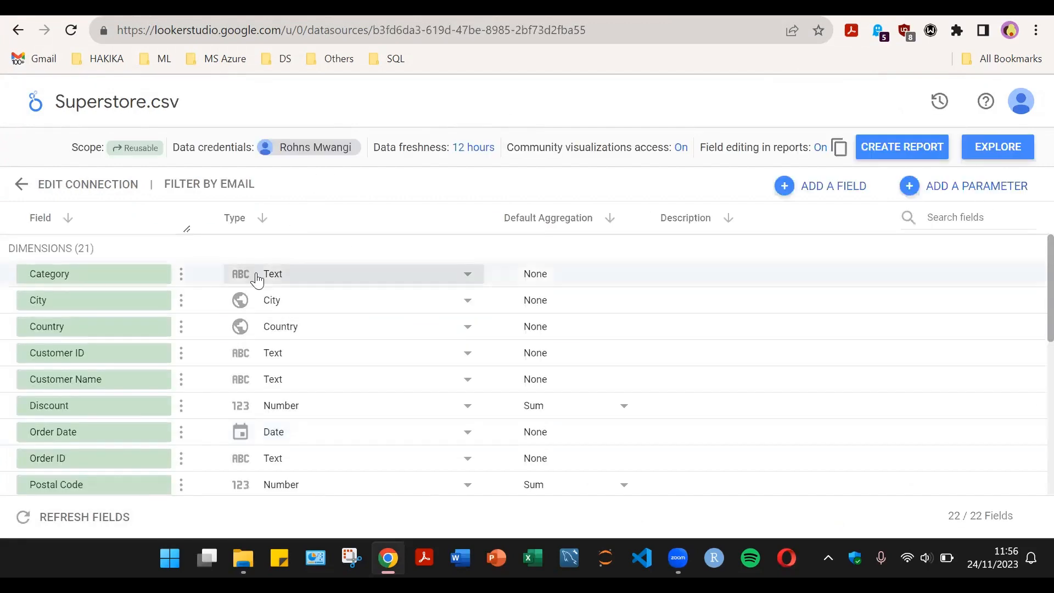
Examine the dimensions and metrics of the Superstore.csv data source with their types and default aggregations.
scroll(78, 436, down, 7)
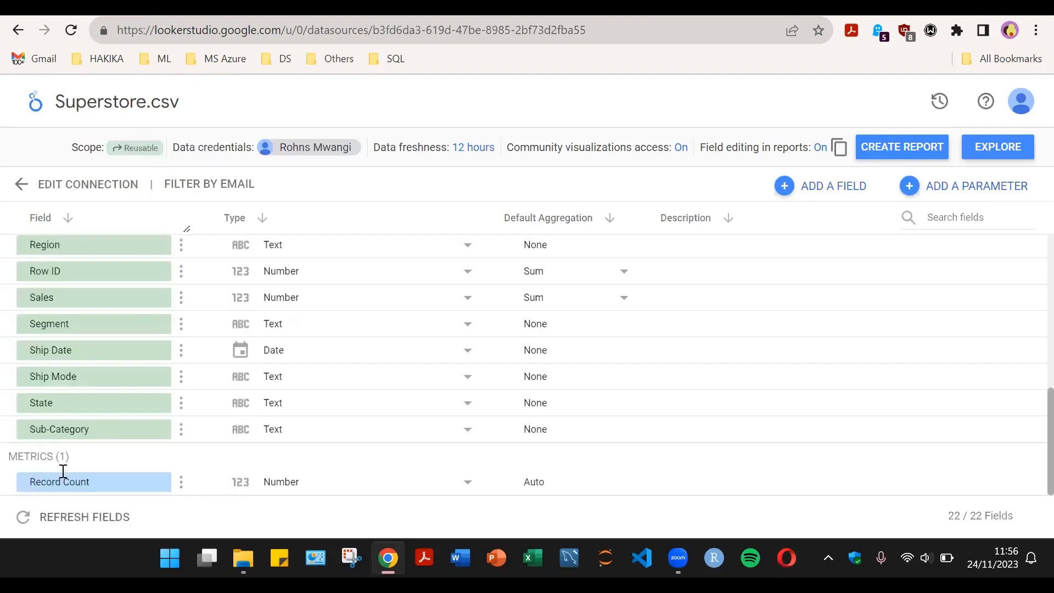
scroll(103, 405, up, 3)
scroll(217, 342, up, 2)
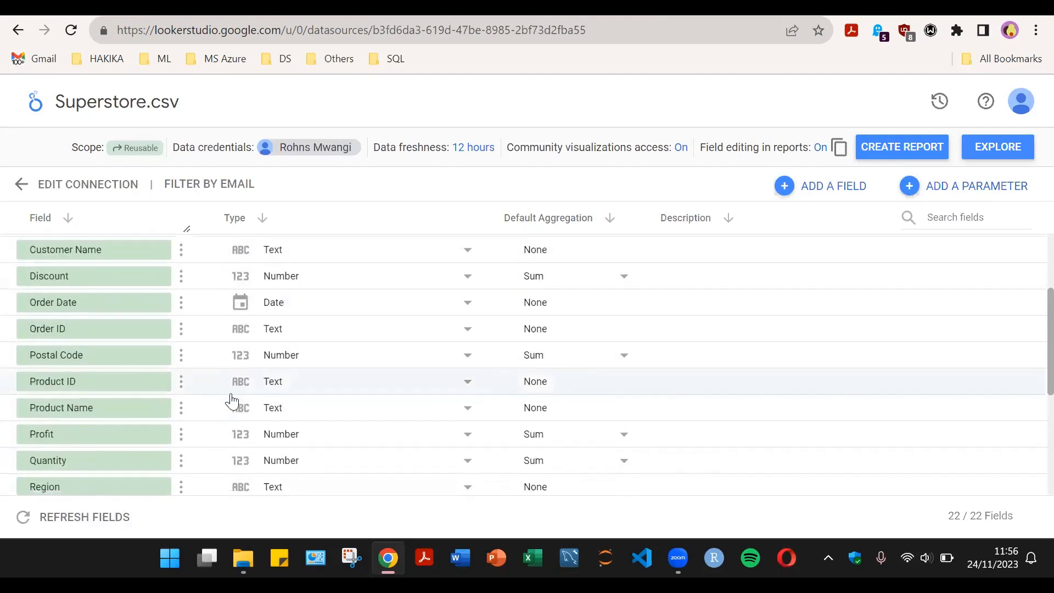
scroll(233, 400, down, 5)
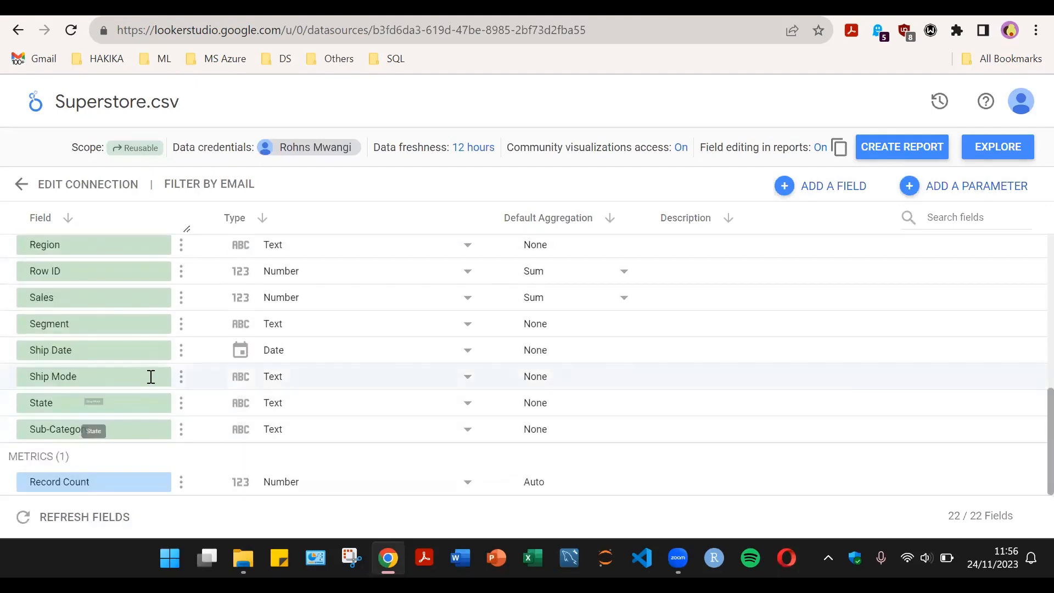
scroll(183, 340, up, 2)
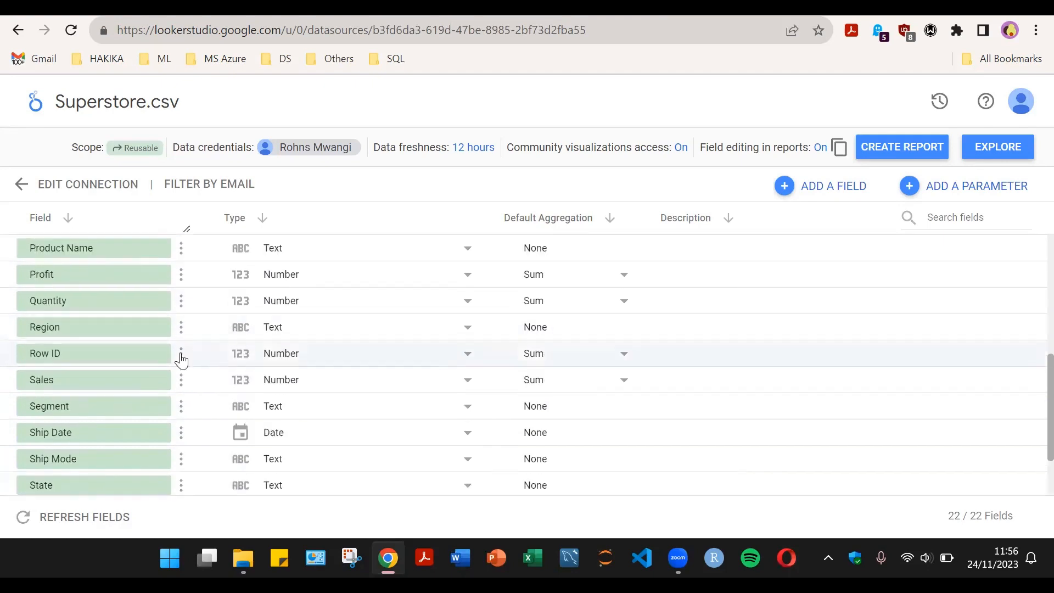
scroll(230, 434, down, 2)
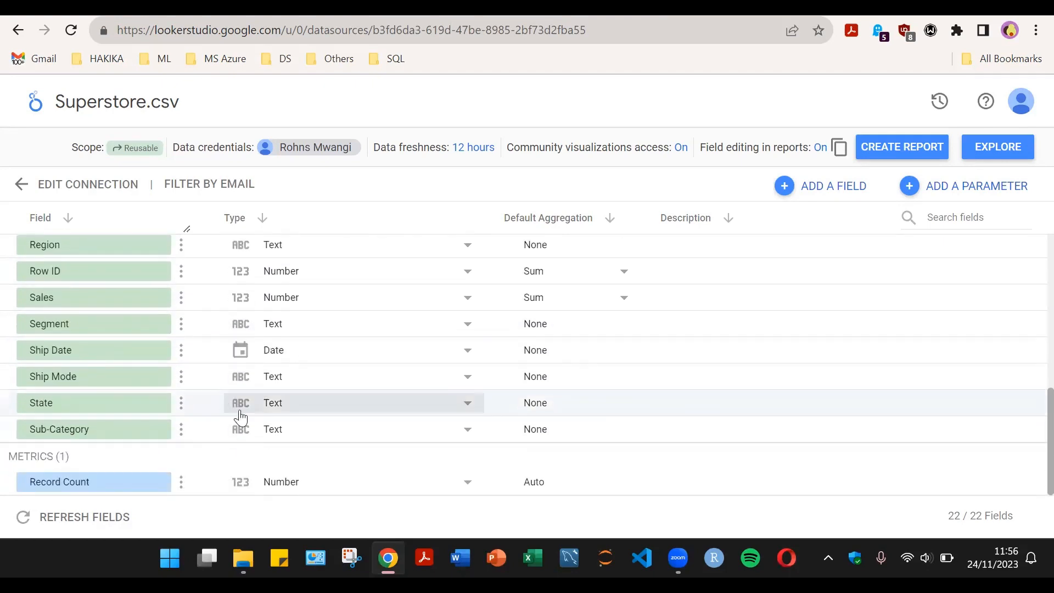
scroll(155, 337, up, 2)
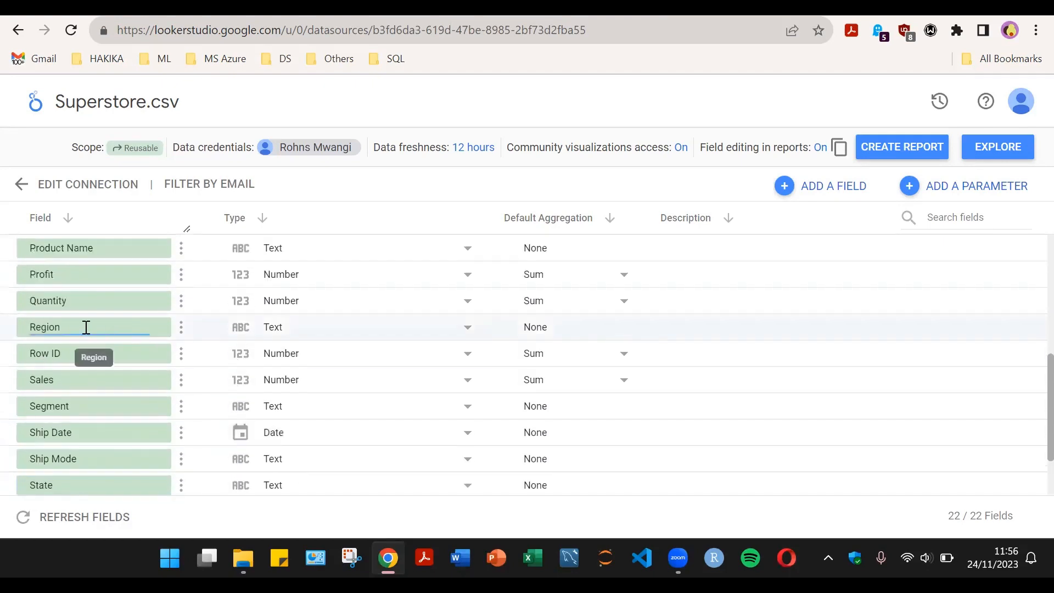
Review the fields of the data source and the data types that can be assigned to the Sales field.
scroll(85, 327, up, 5)
scroll(139, 323, down, 5)
click(243, 341)
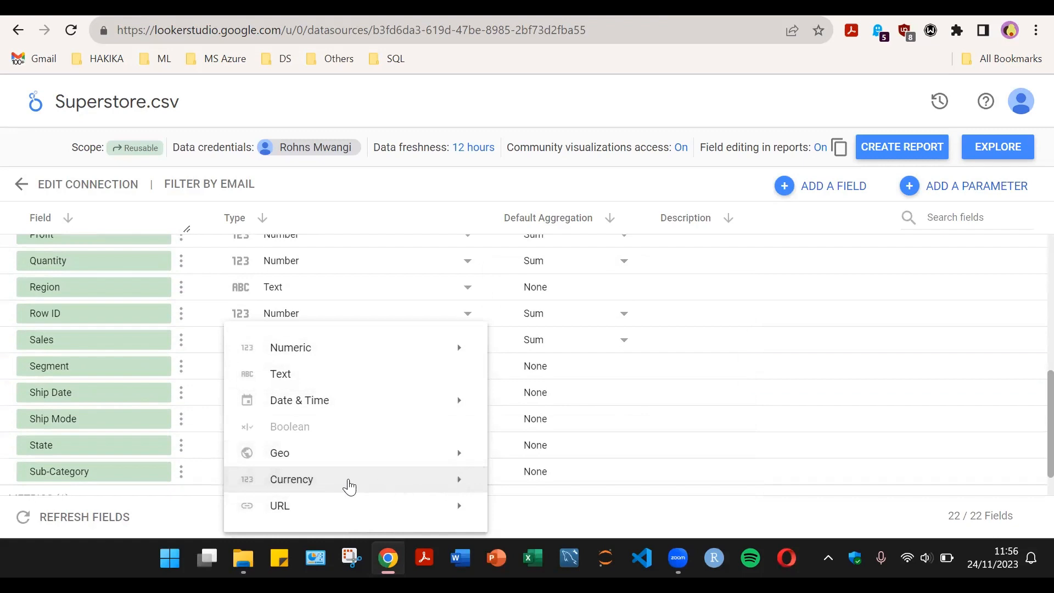
key(Escape)
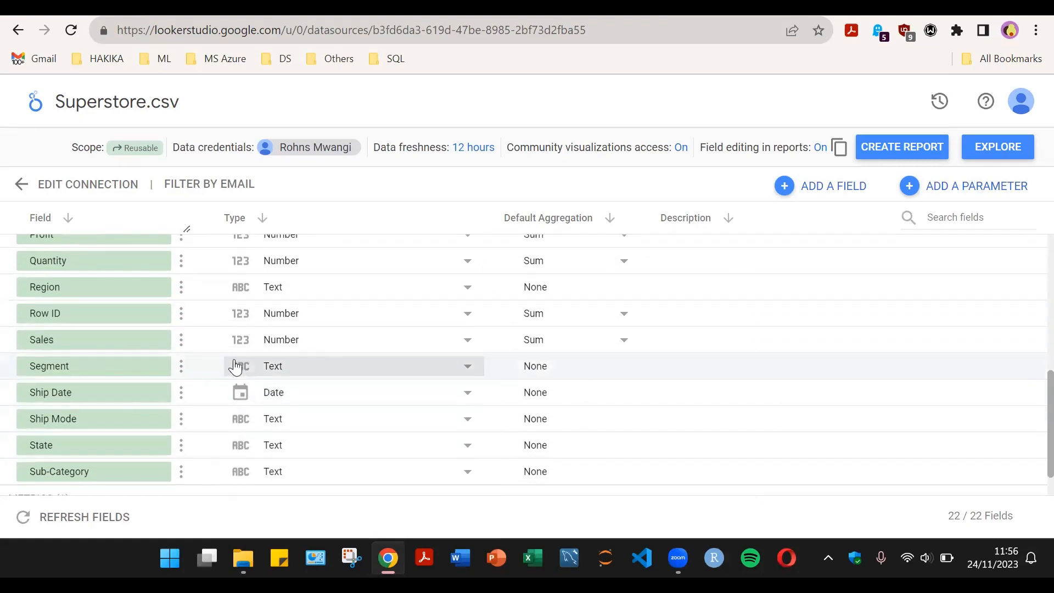
scroll(541, 380, up, 6)
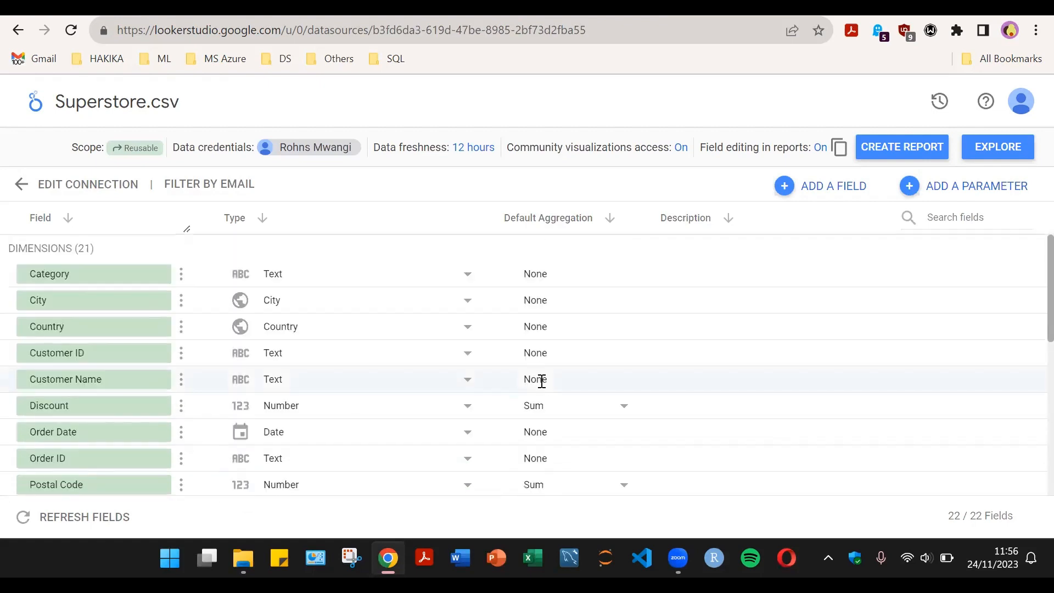
Create a report from the Superstore.csv data source and add the data to it, opting out of future add-data notices.
click(902, 147)
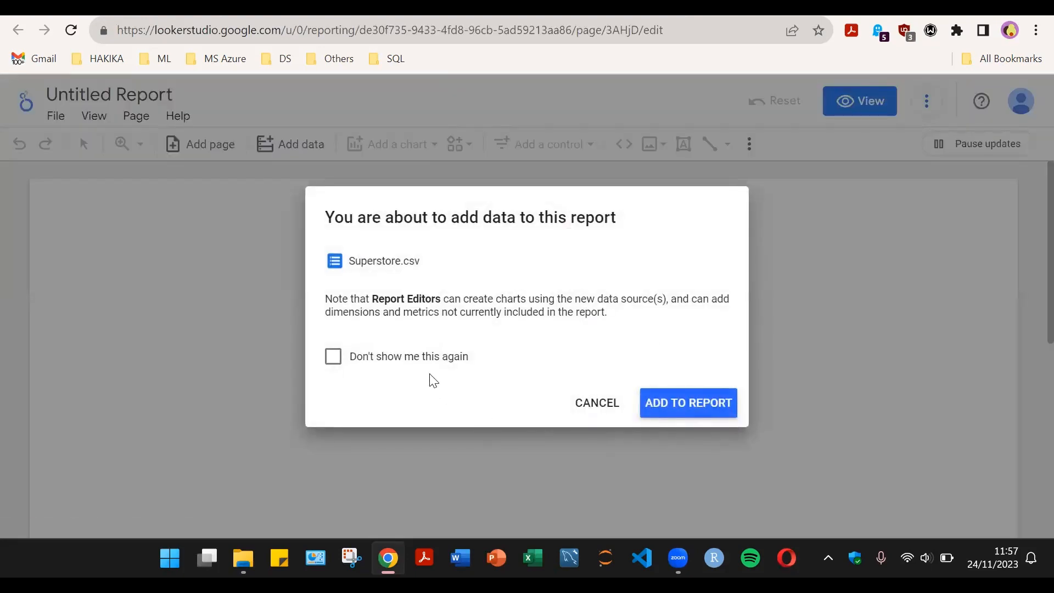
click(429, 356)
click(696, 412)
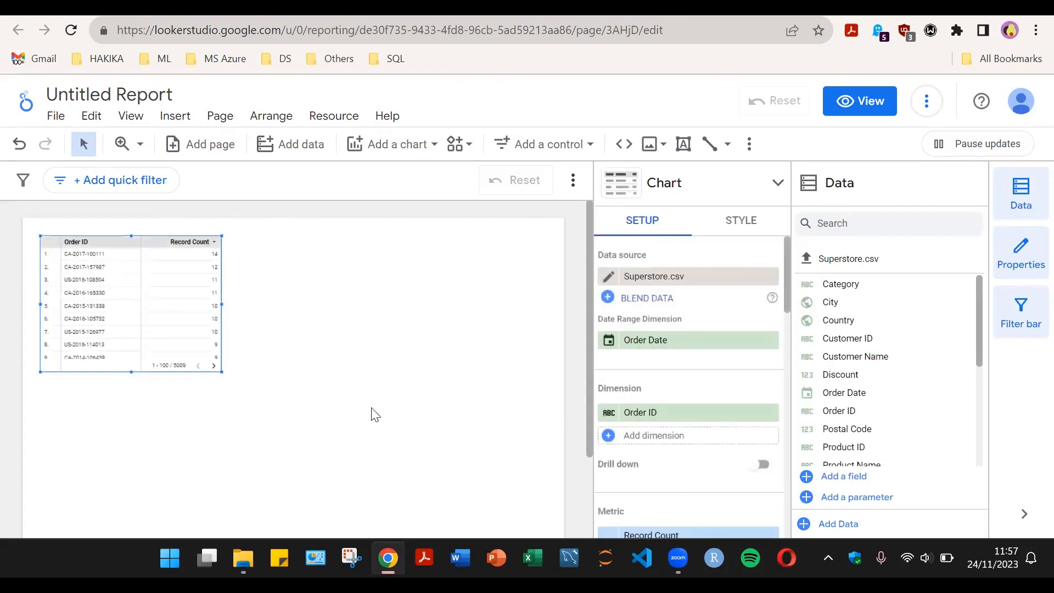
Delete the default Order ID and Record Count table from the report page.
drag(221, 371, 368, 328)
click(324, 336)
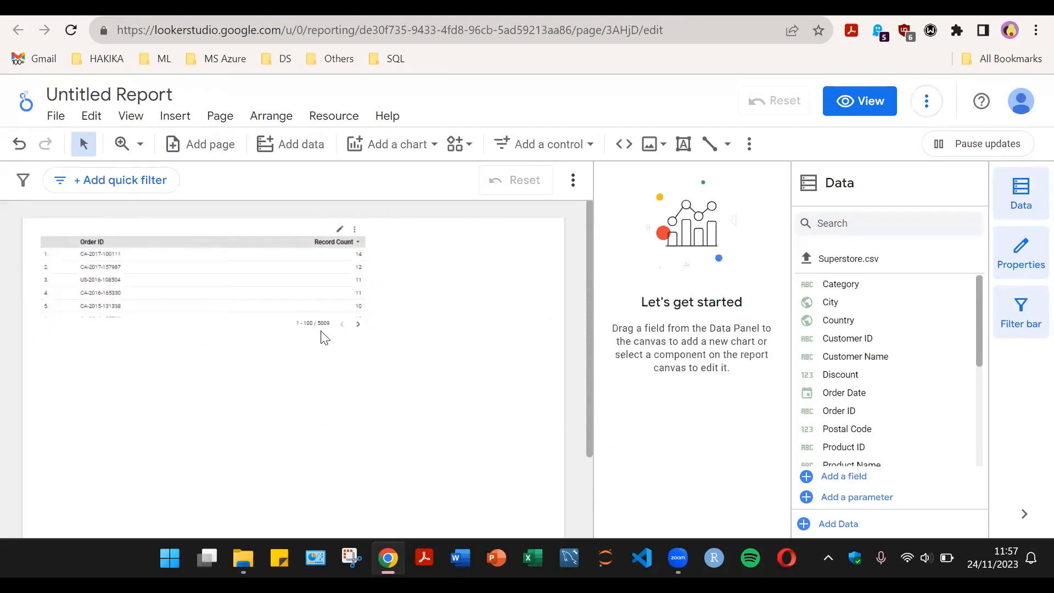
click(325, 322)
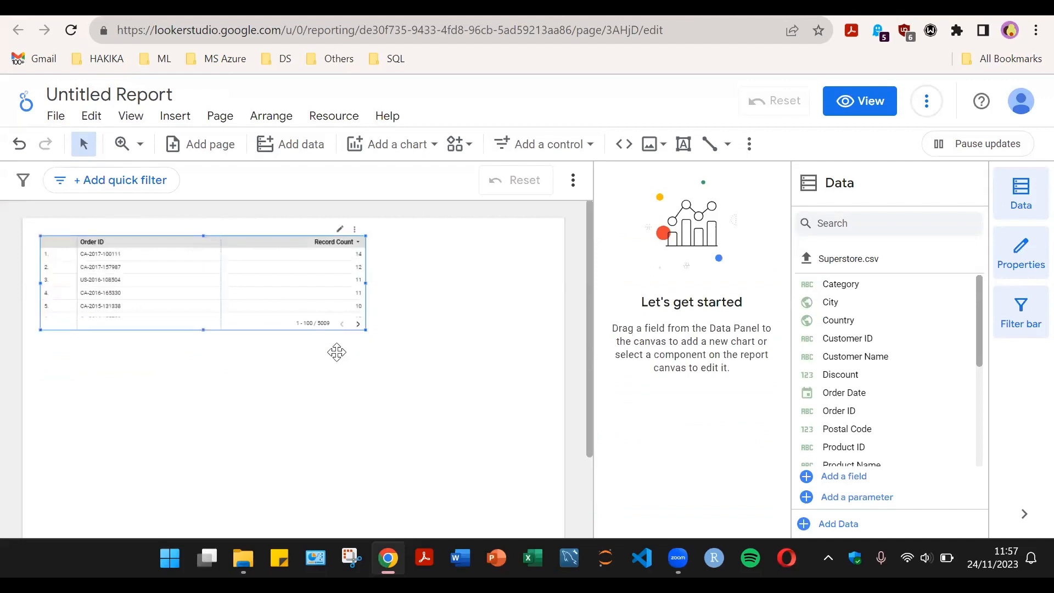
key(Delete)
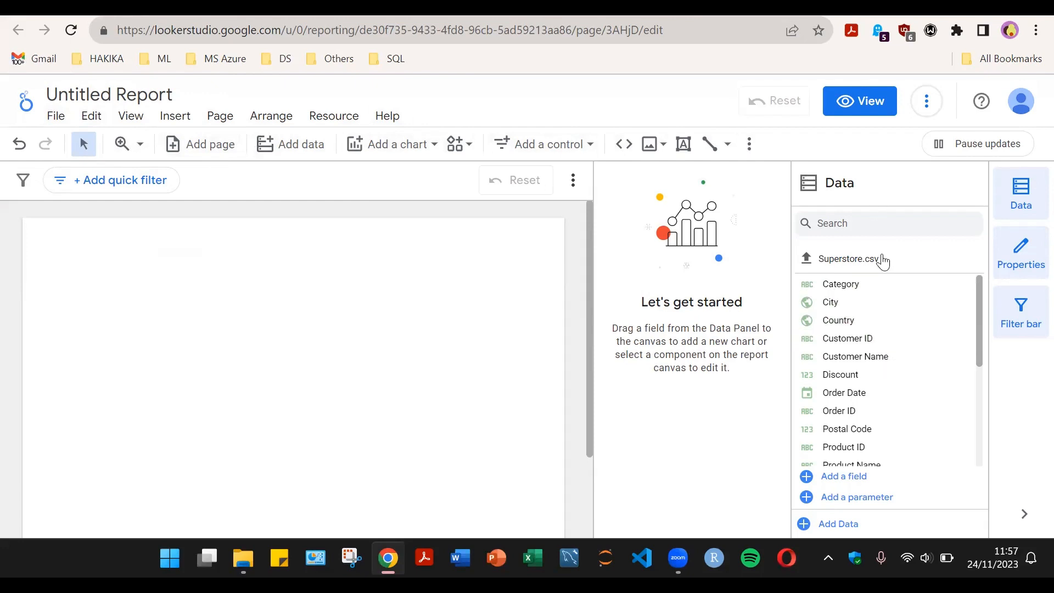
Hide the data and properties panes of the report editor and bring both back.
click(1026, 208)
click(1028, 260)
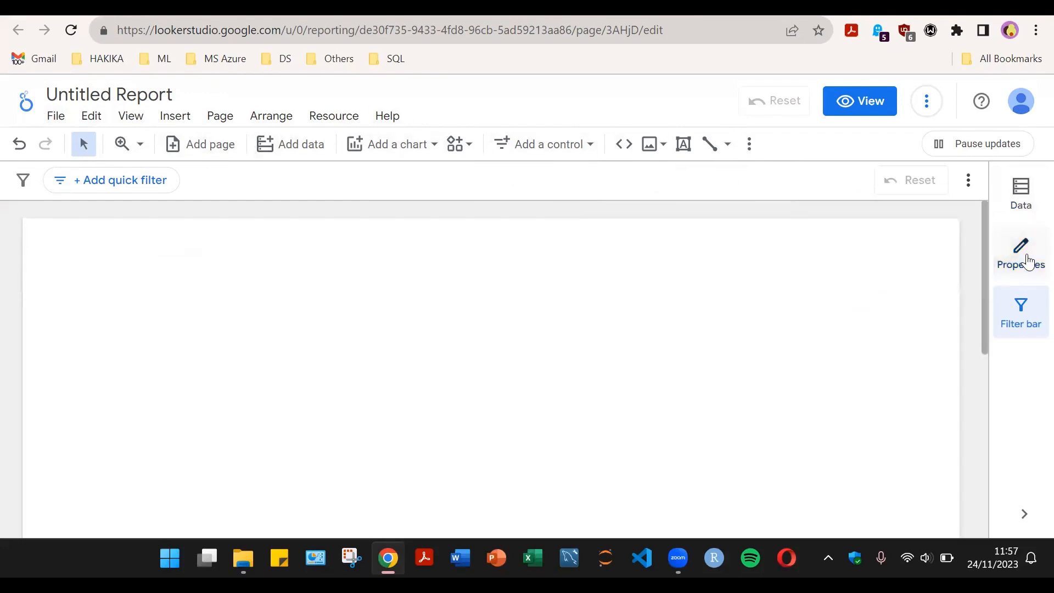
click(1032, 253)
click(1030, 204)
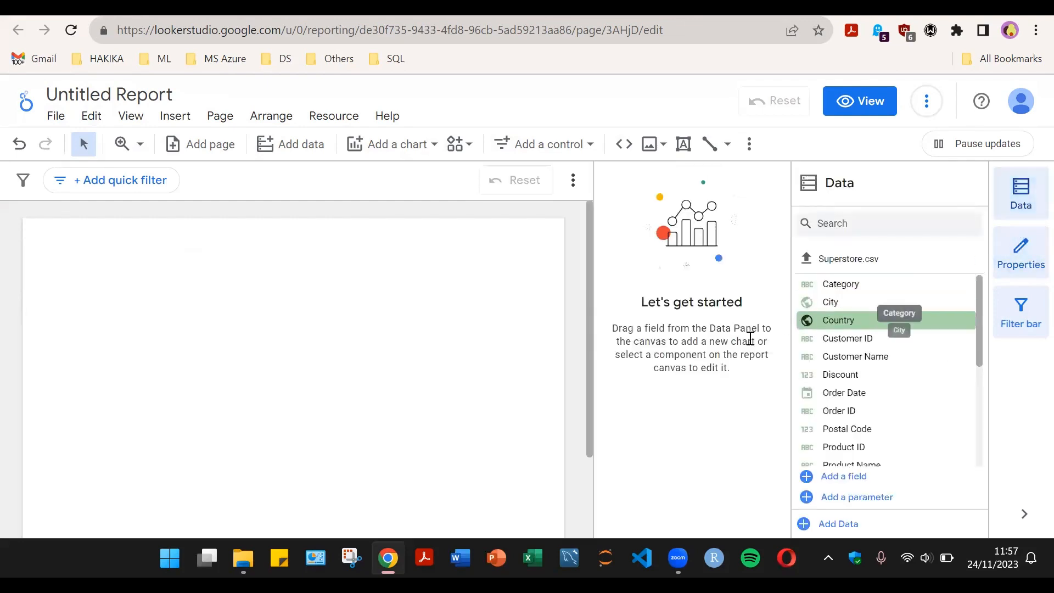
Rename the report as Superstore Report.
click(101, 93)
click(100, 93)
double_click(101, 94)
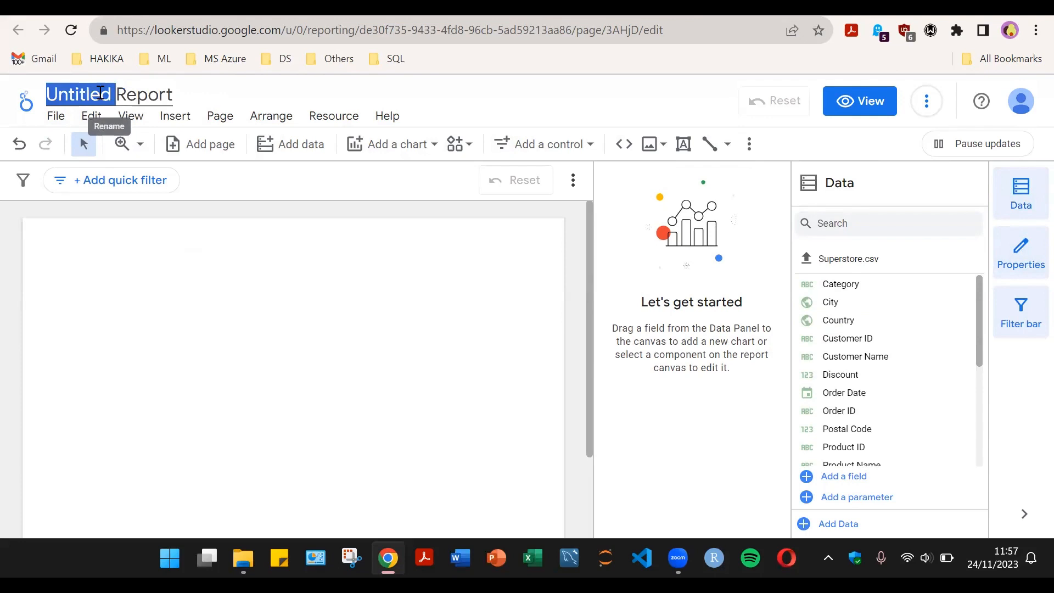
text(Super)
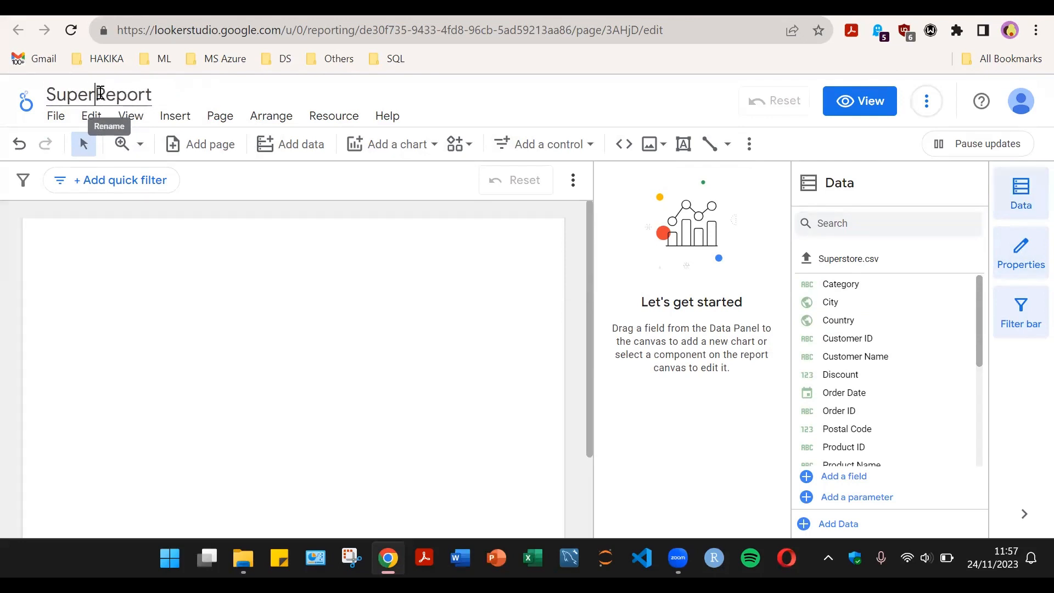
text(store)
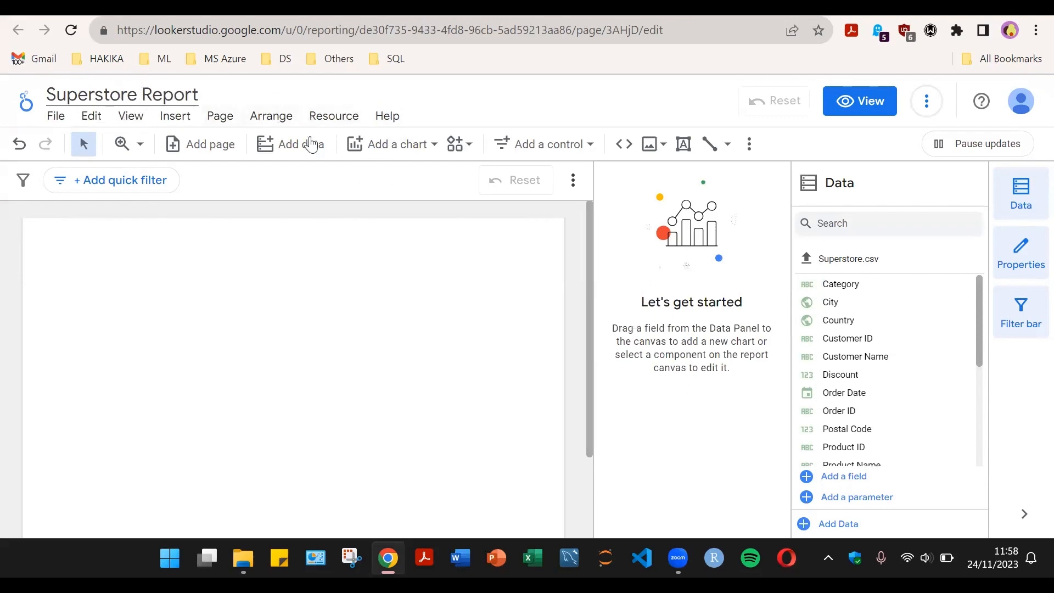
Insert a sparkline time series chart in the upper-left area of the report page.
click(420, 146)
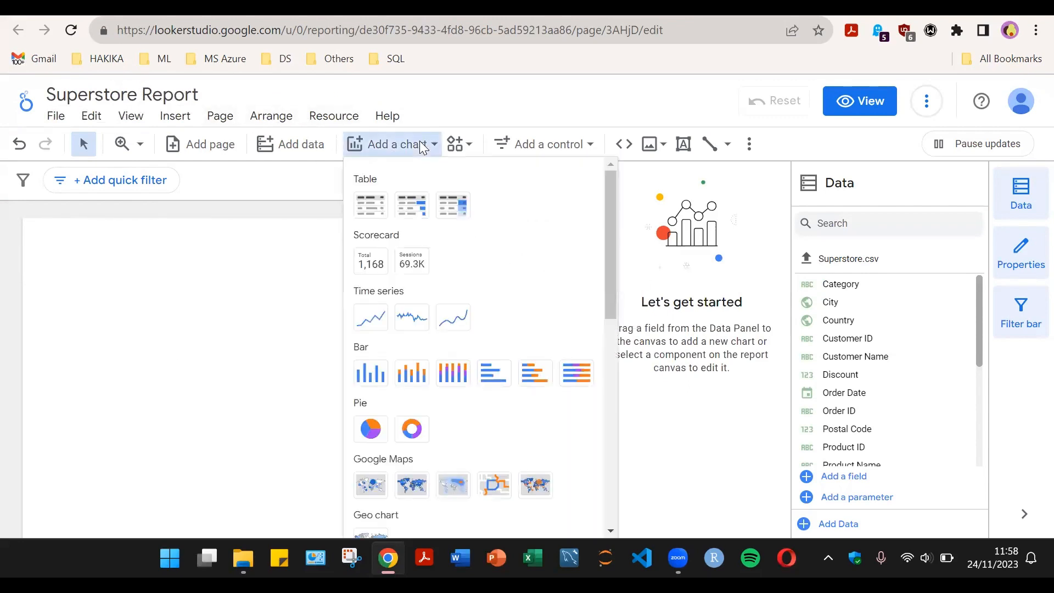
click(411, 319)
click(141, 311)
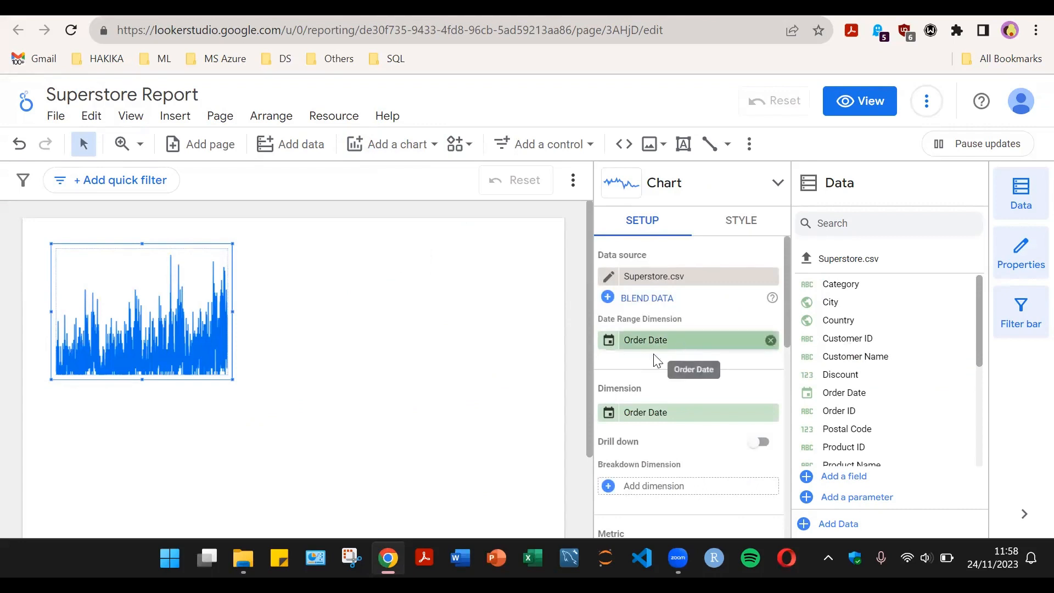
Replace the chart's Record Count metric with Sales and add Profit as a second metric.
scroll(730, 394, down, 3)
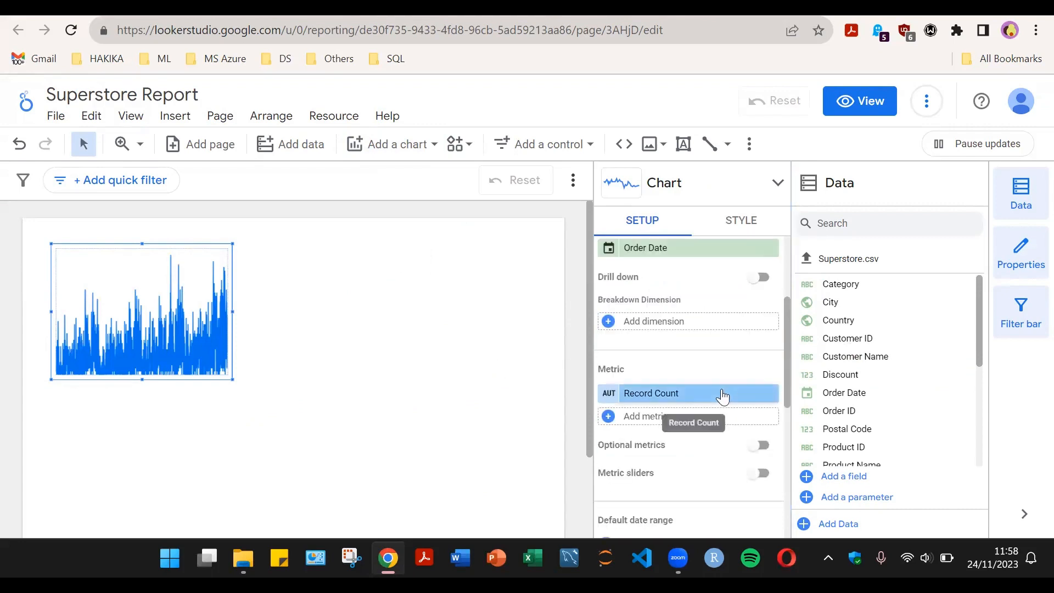
click(771, 400)
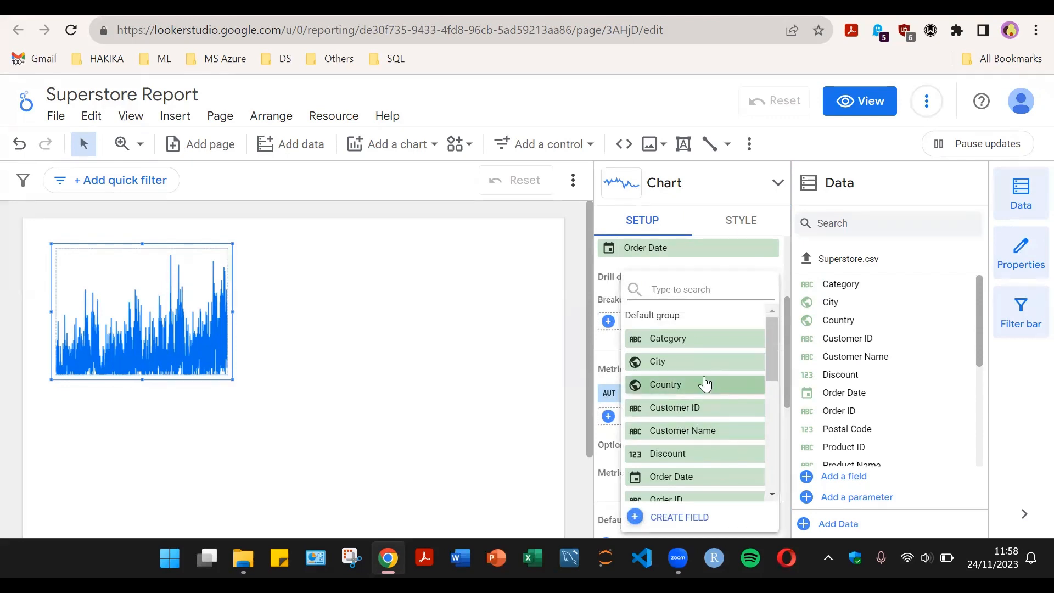
scroll(685, 405, down, 5)
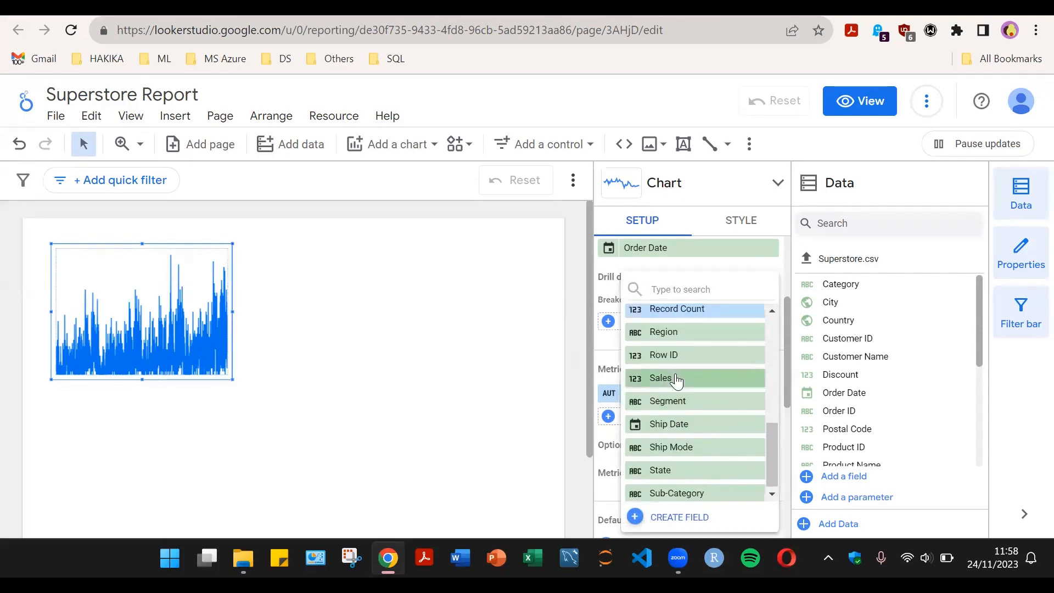
click(677, 379)
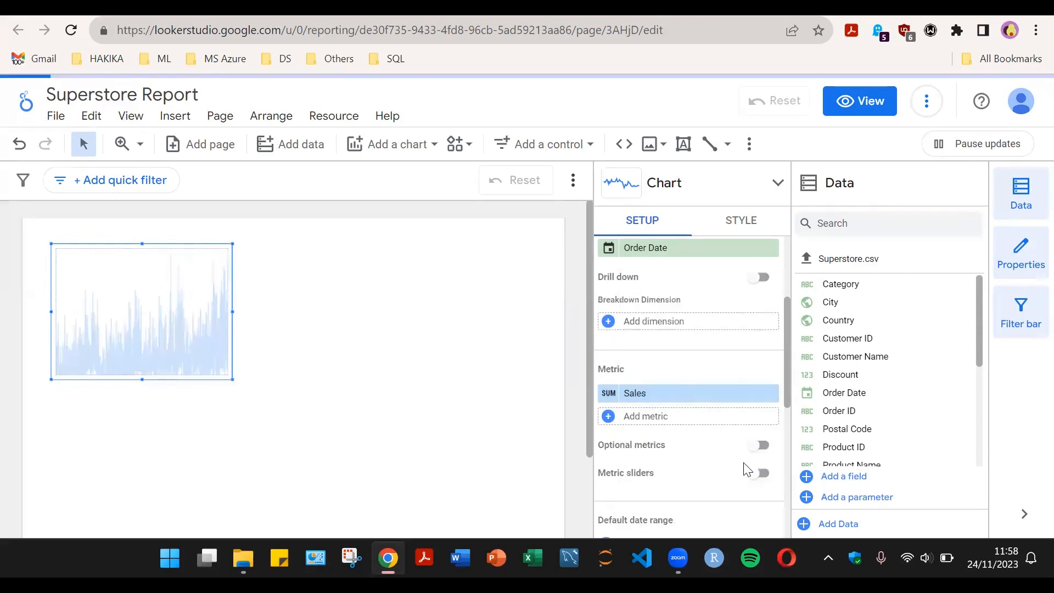
click(738, 419)
scroll(713, 431, down, 5)
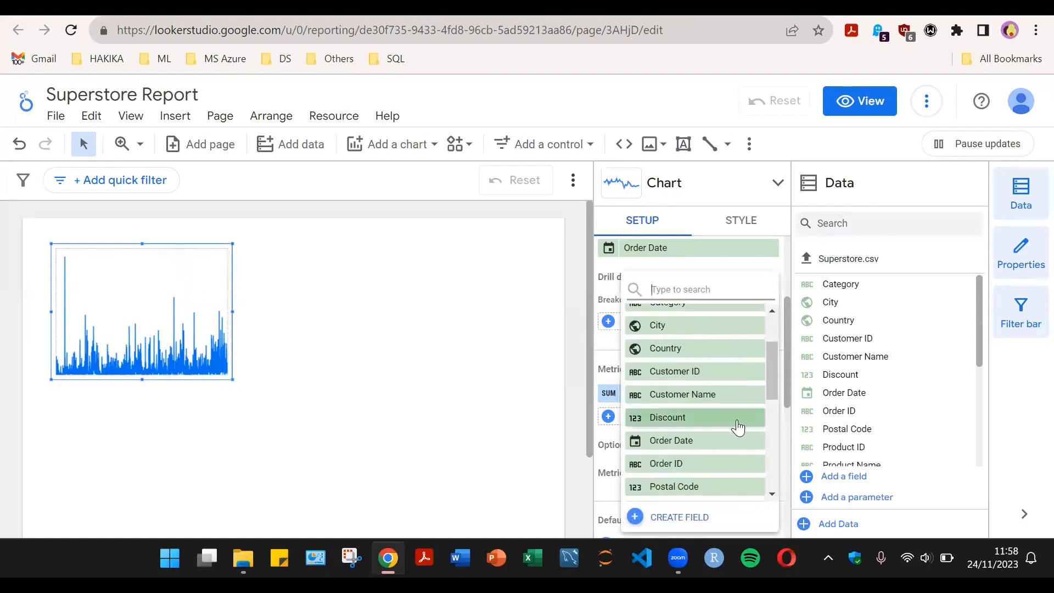
click(682, 391)
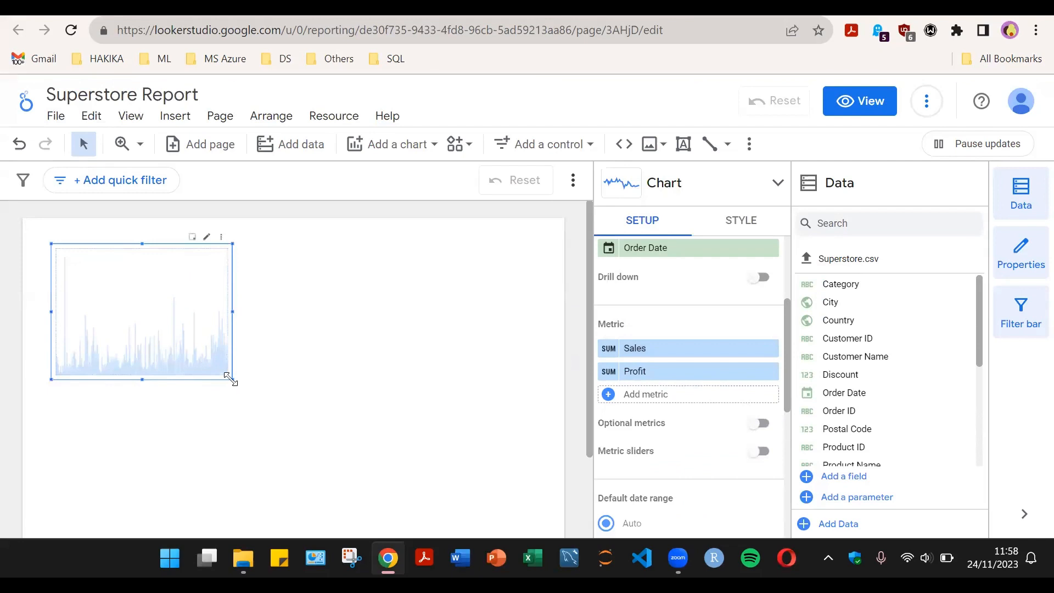
Enlarge the sparkline chart to the full page width and place it below an empty band at the page's top.
drag(232, 379, 391, 398)
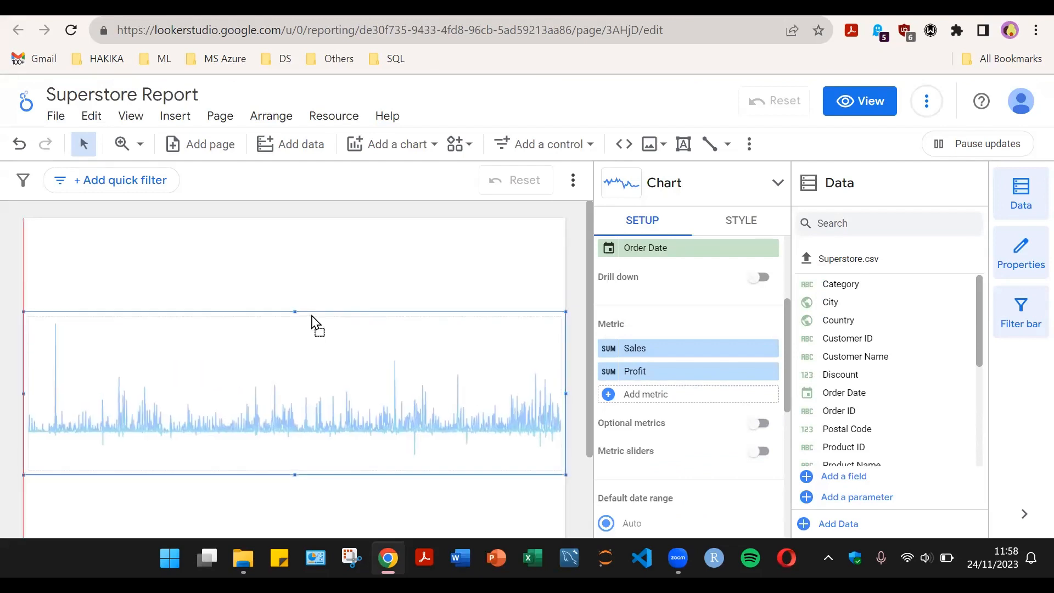
drag(311, 321, 310, 322)
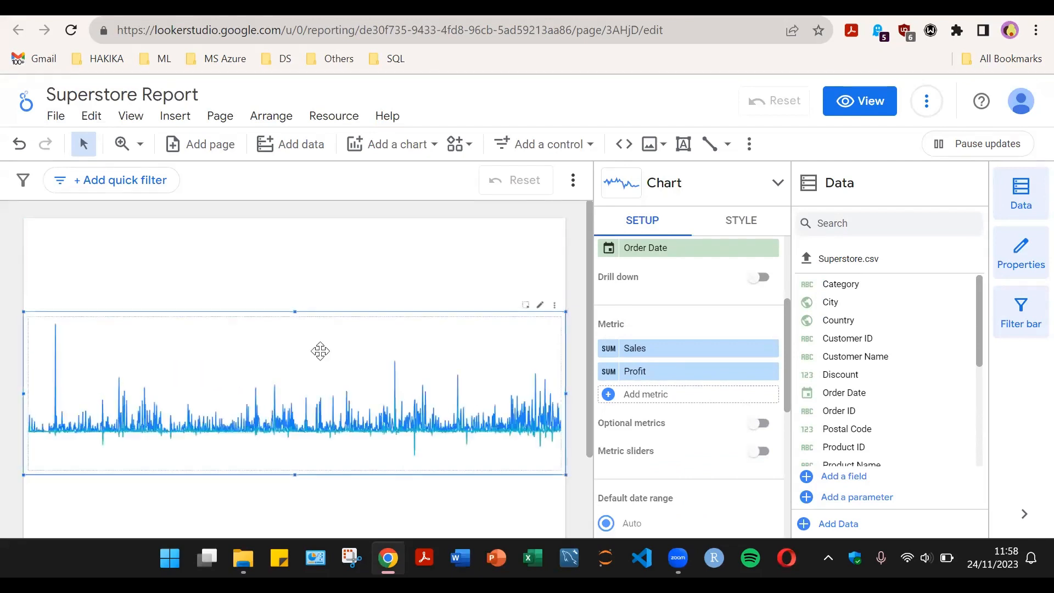
click(384, 518)
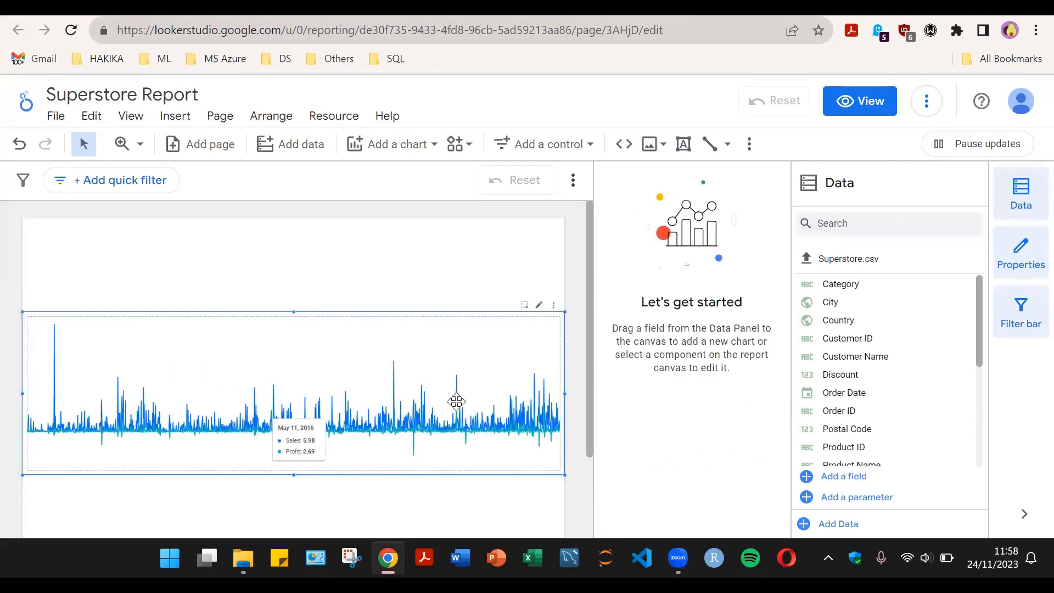
Examine the setup and style options of the sparkline chart, including filters, chart interactions, axis and grid settings.
scroll(753, 322, down, 10)
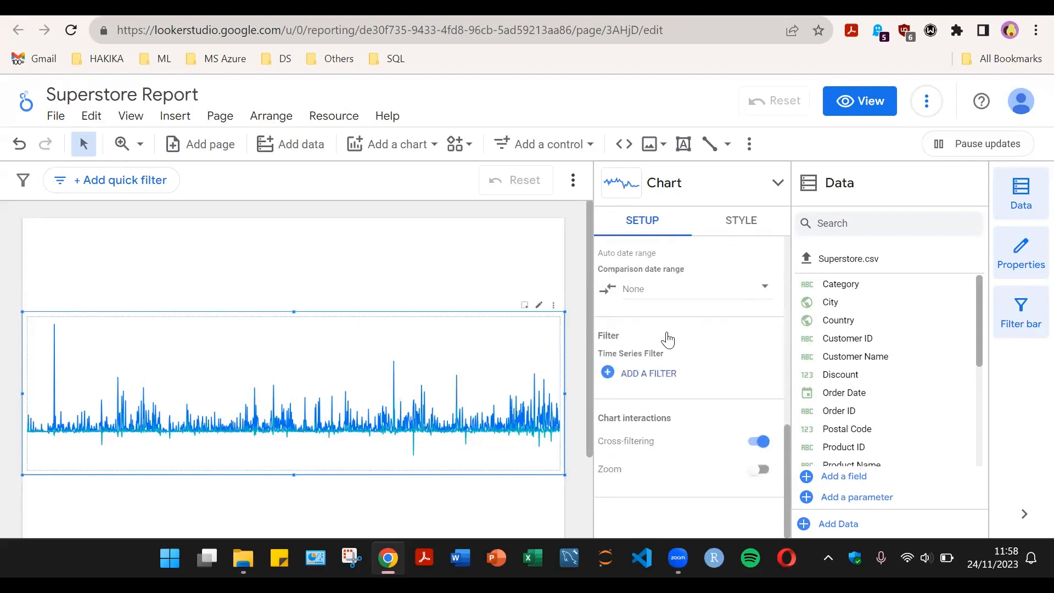
click(735, 223)
scroll(660, 343, up, 5)
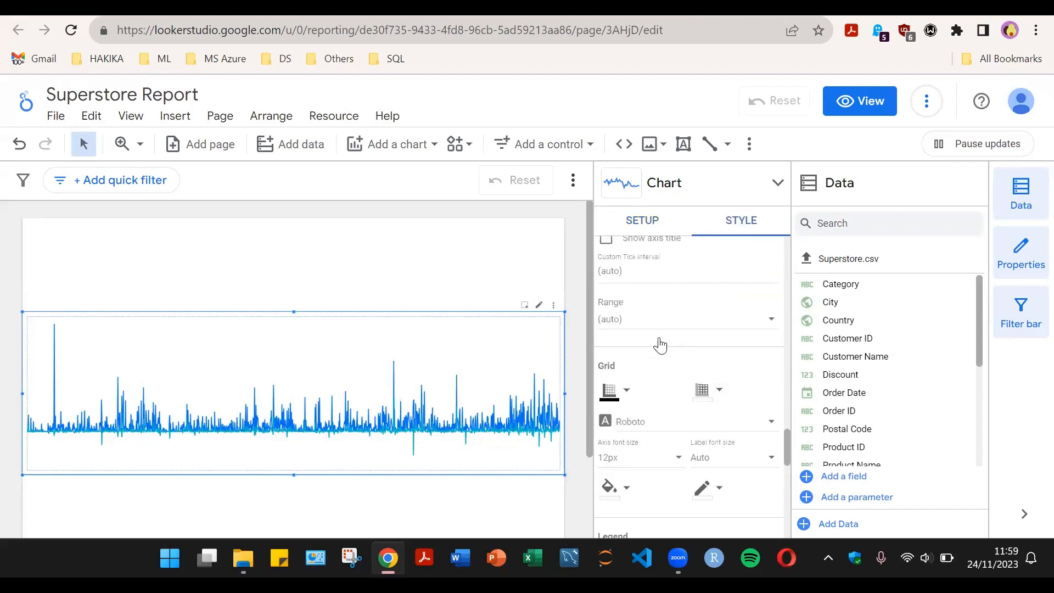
scroll(660, 344, down, 5)
click(630, 224)
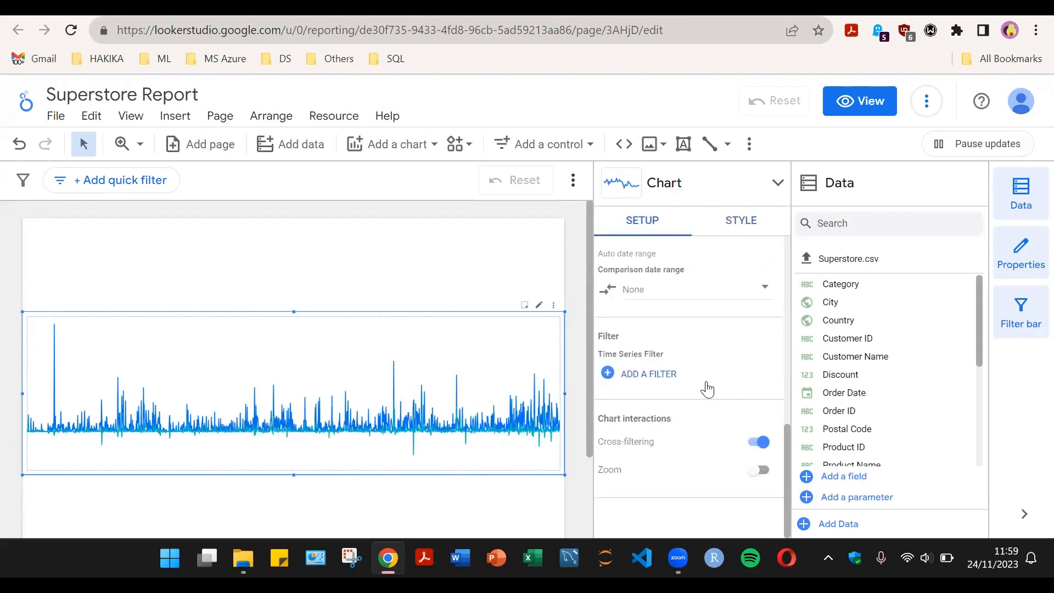
scroll(707, 388, up, 5)
click(741, 220)
Change the sparkline to a standard time series chart with axes and a legend.
click(738, 181)
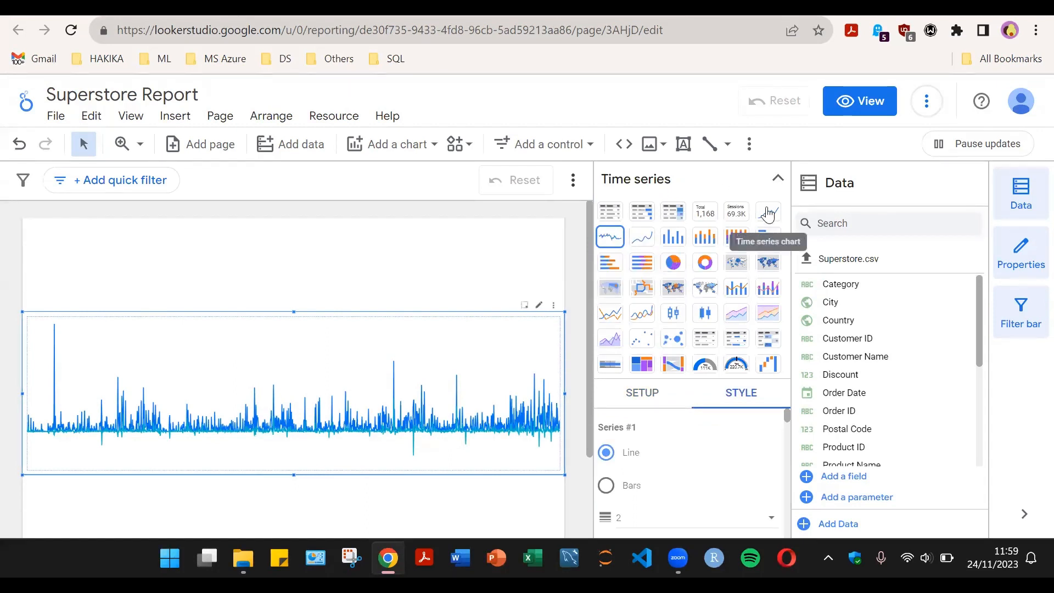
click(767, 214)
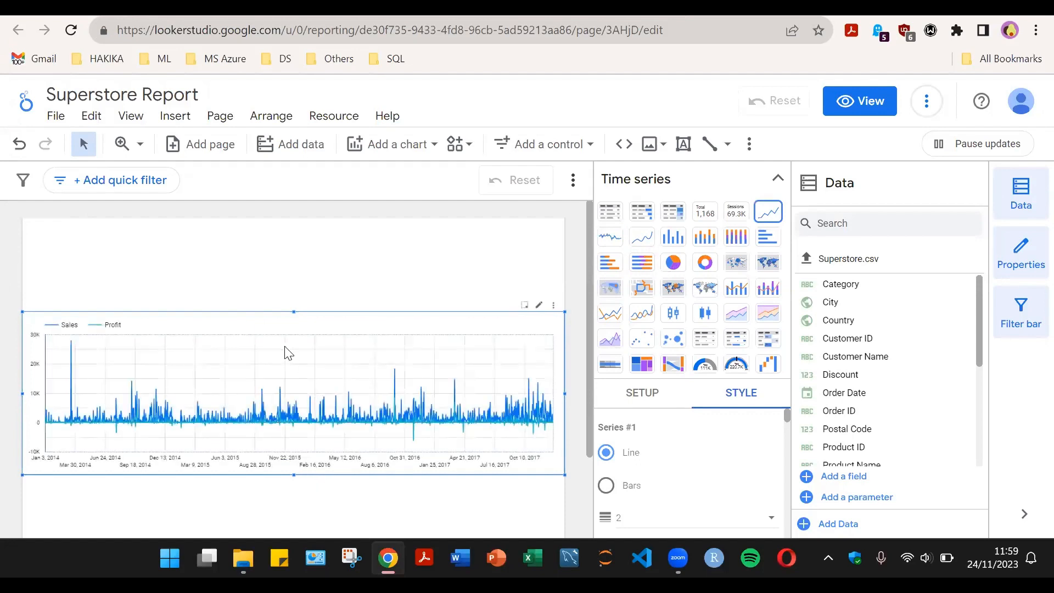
click(777, 178)
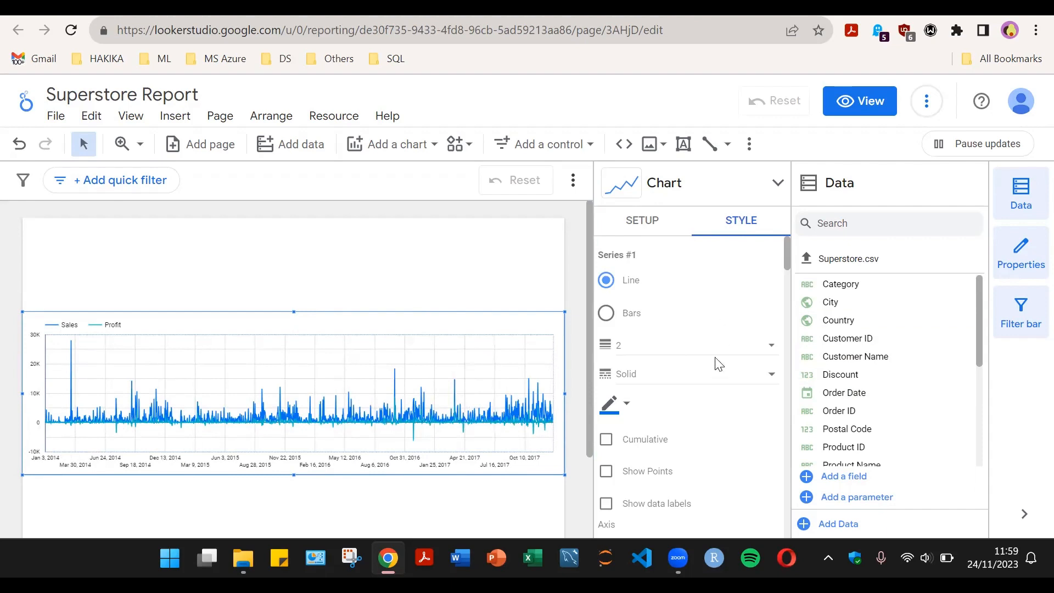
Set the grid color of the time series chart to transparent.
scroll(719, 365, down, 10)
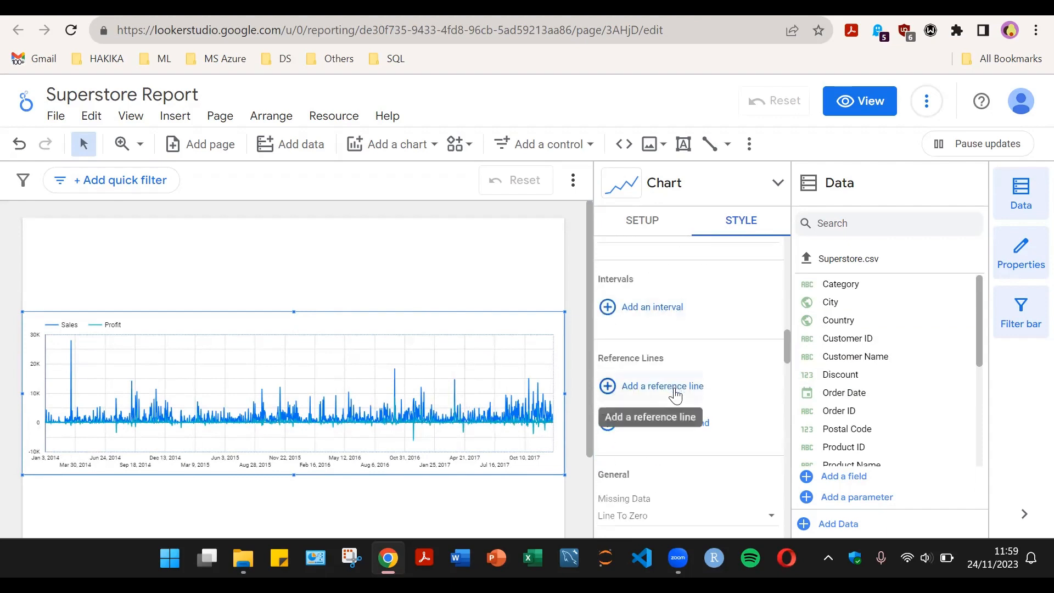
scroll(675, 395, down, 15)
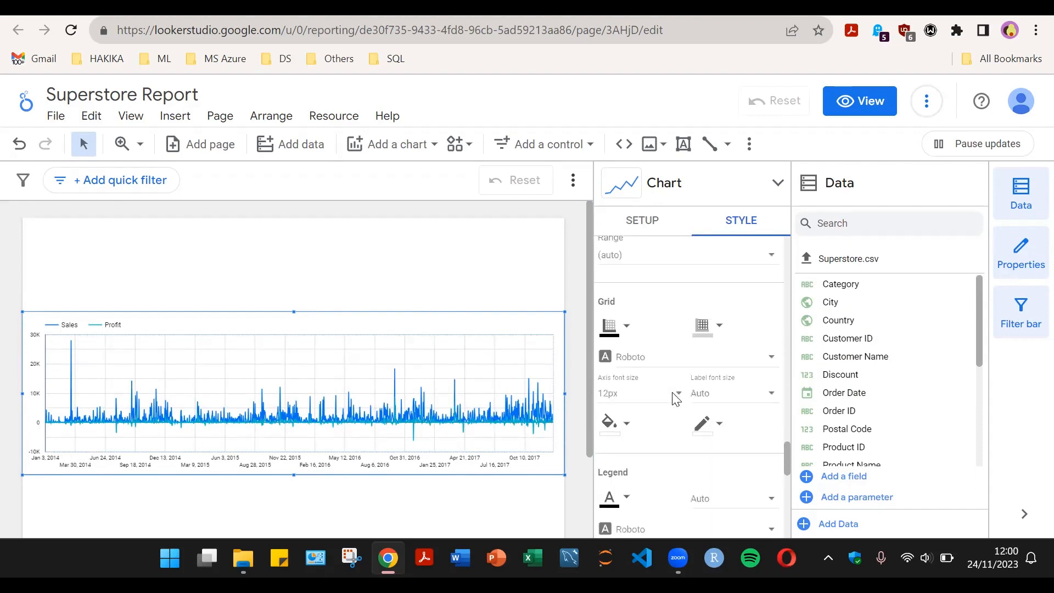
click(718, 326)
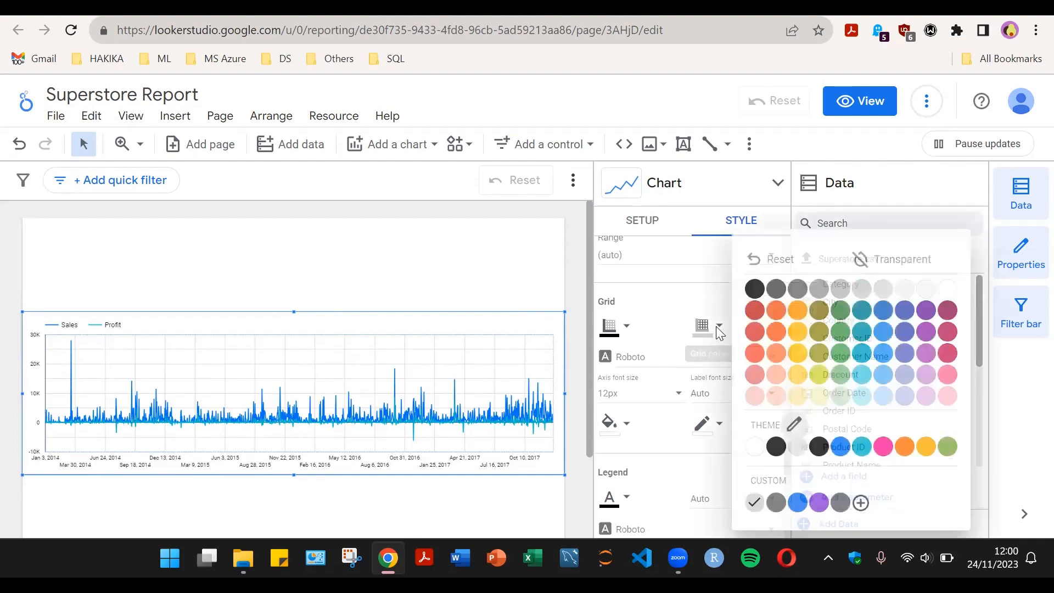
click(877, 264)
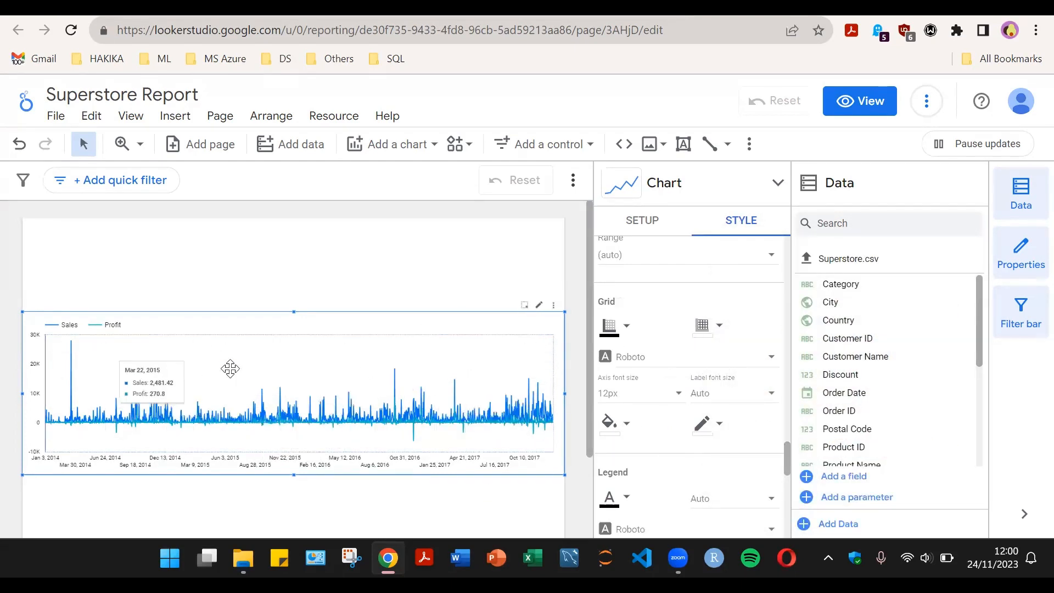
click(212, 253)
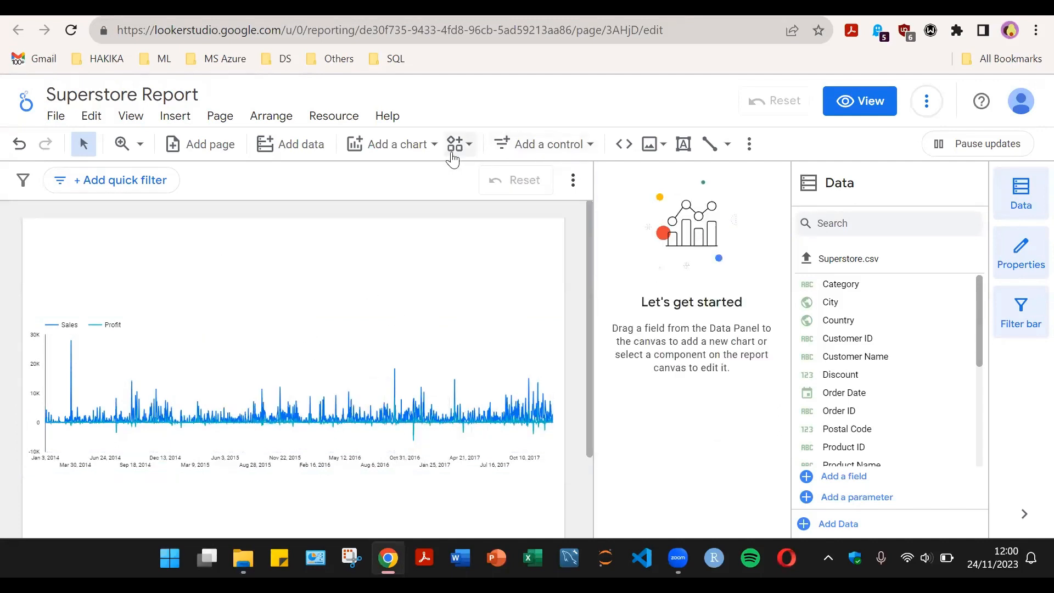
Add a plain scorecard in the empty band above the time series chart and set its metric to Sales.
click(433, 145)
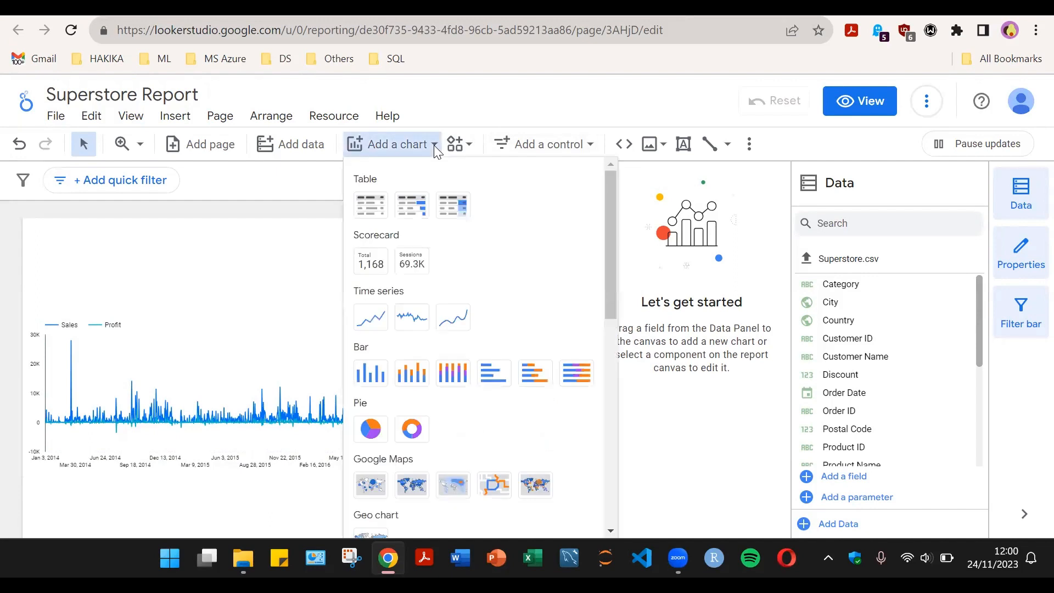
click(366, 261)
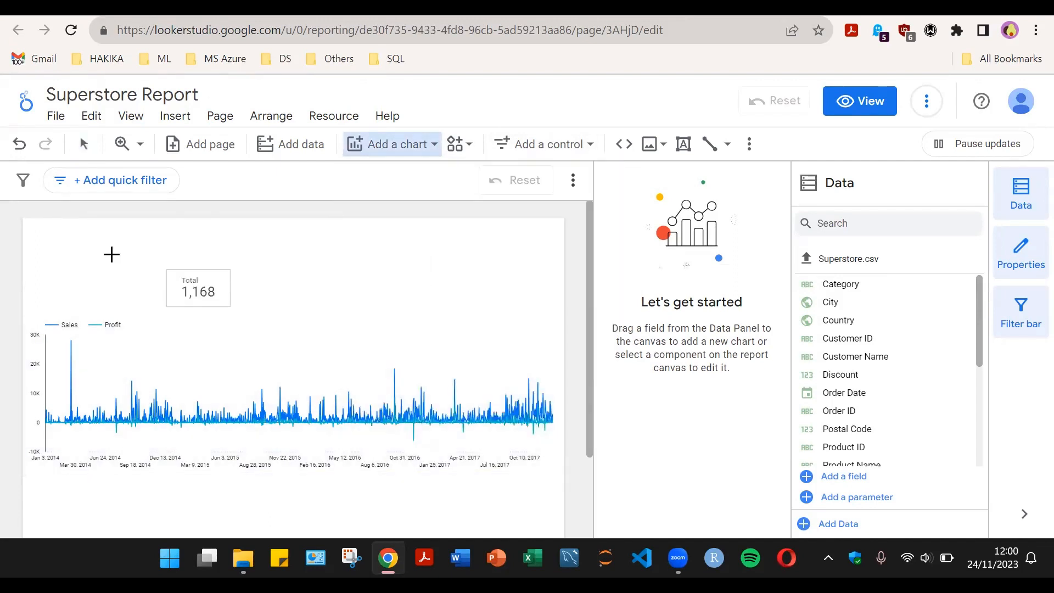
click(52, 246)
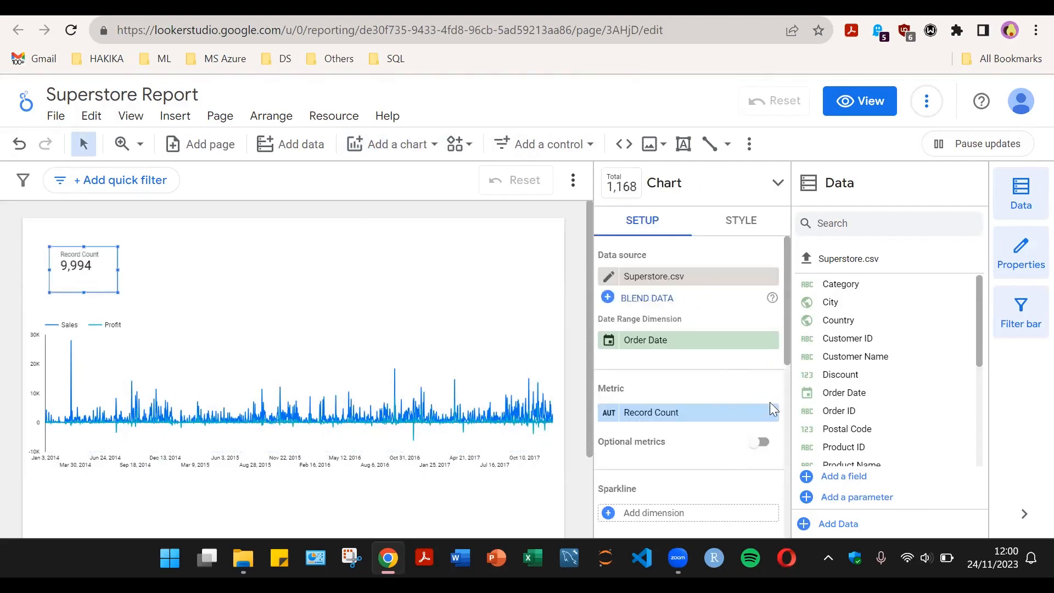
click(758, 412)
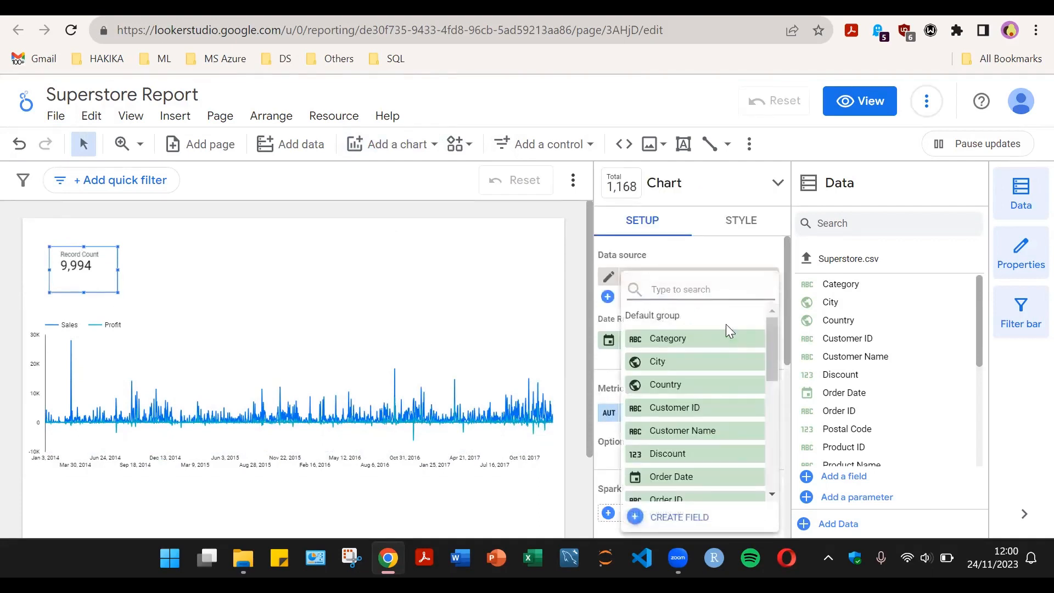
scroll(726, 329, down, 5)
click(663, 378)
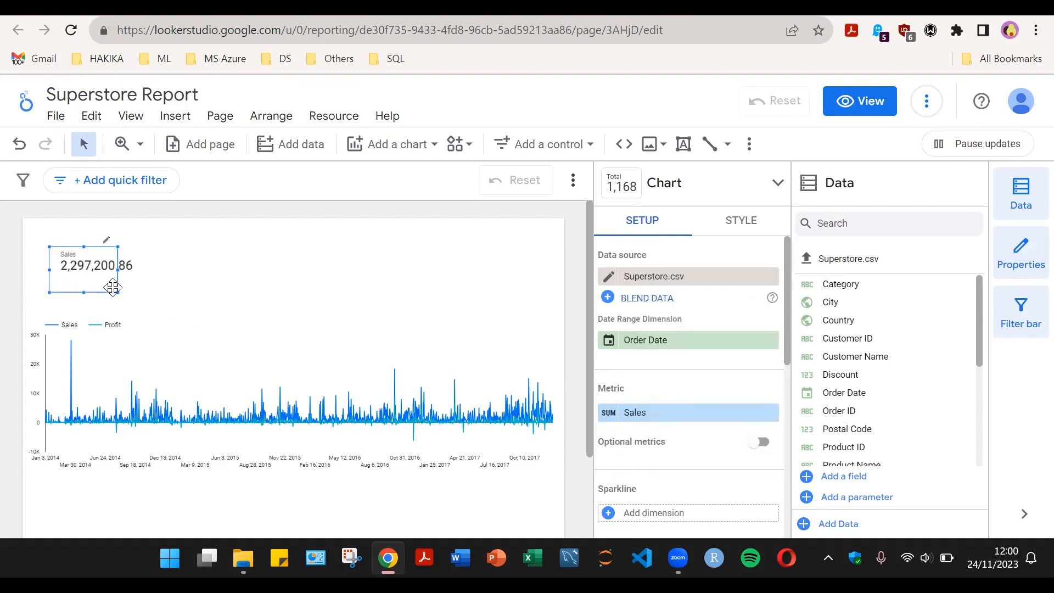
Widen the Sales scorecard to fit its full number and look through its setup and style options.
drag(120, 292, 156, 295)
scroll(705, 401, down, 5)
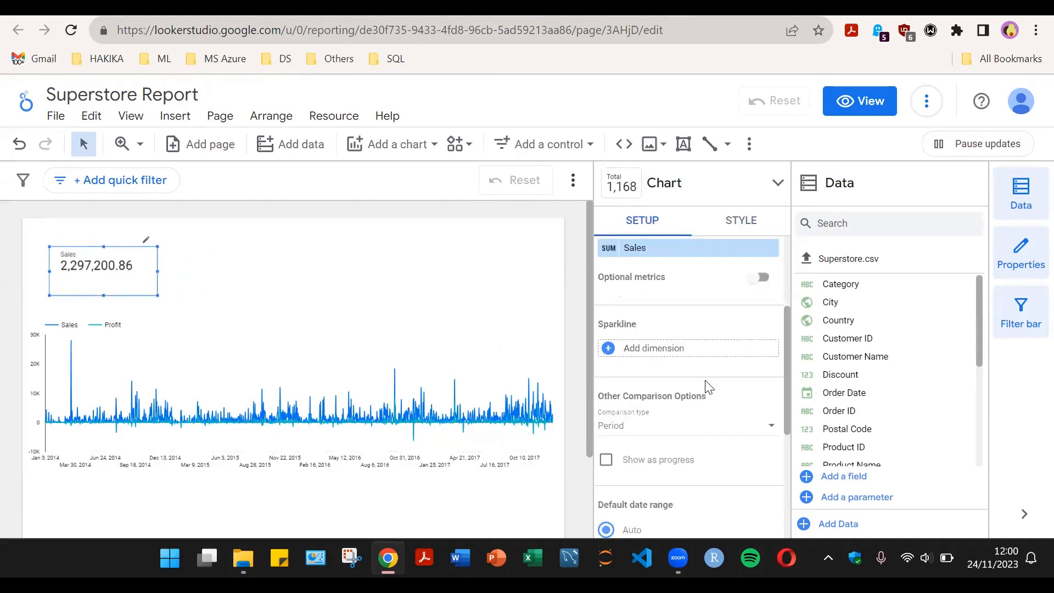
click(741, 219)
scroll(706, 372, up, 10)
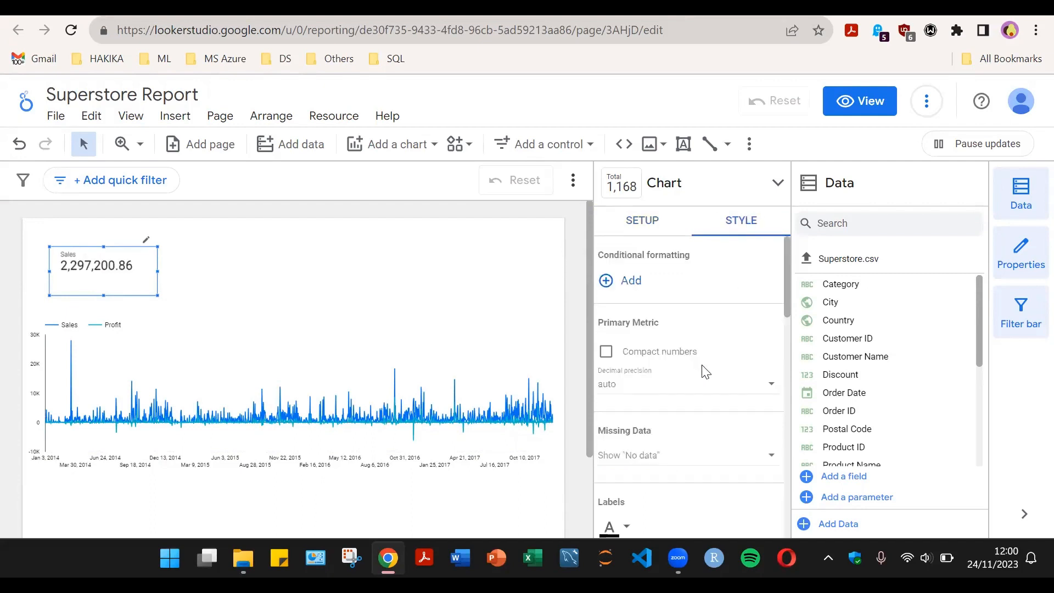
key(Escape)
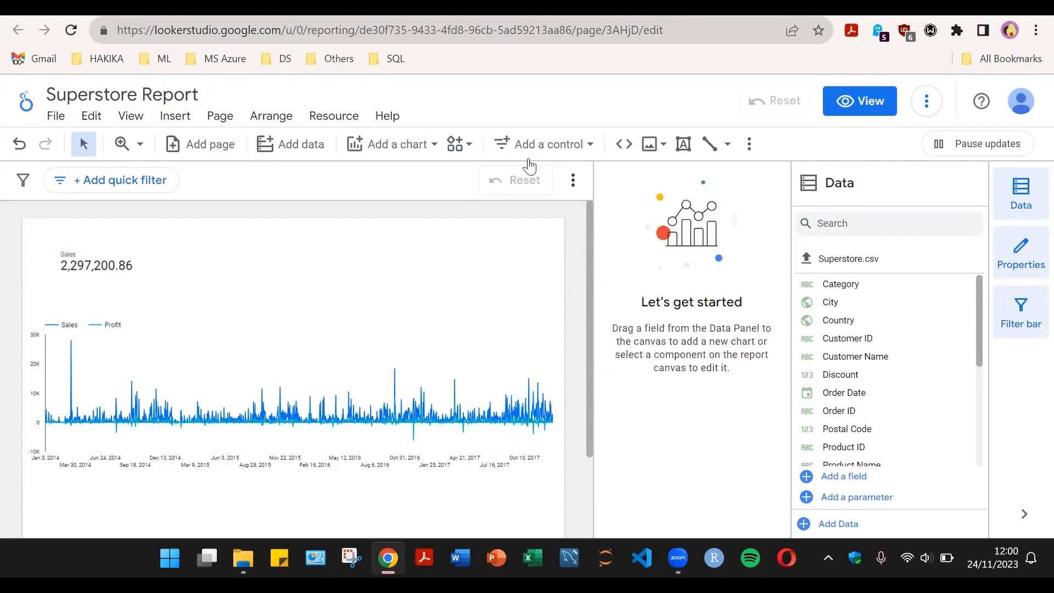
Add a scorecard with compact numbers beside the Sales scorecard, above the time series chart.
click(423, 146)
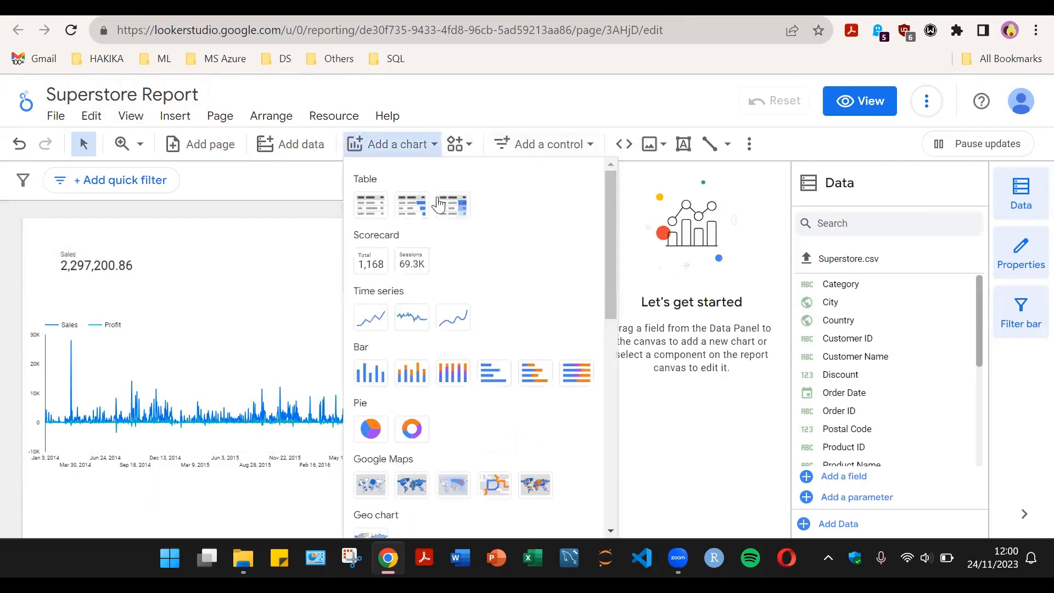
click(376, 267)
click(165, 253)
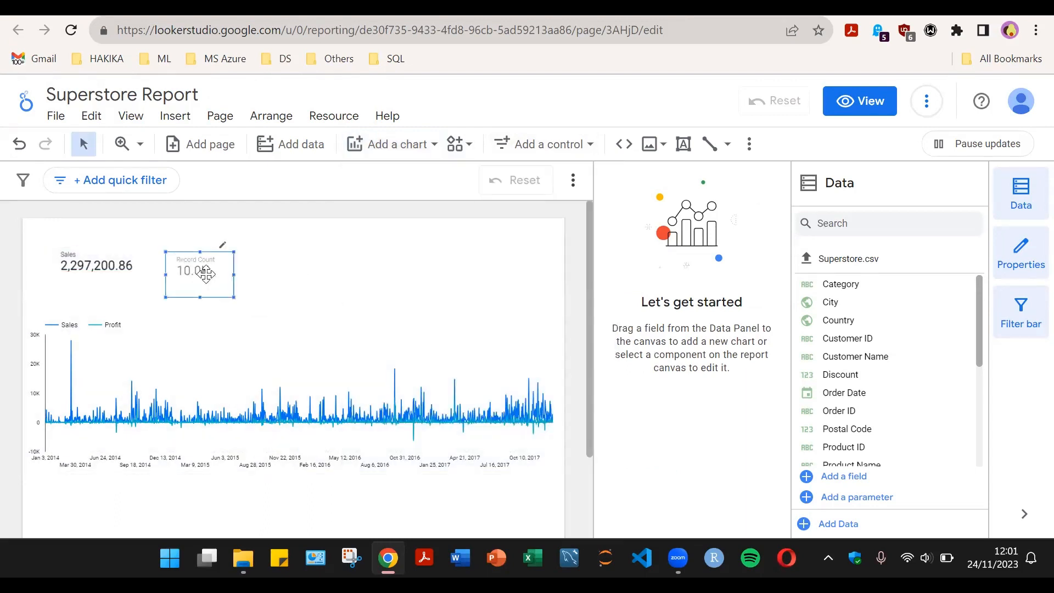
Add a compact-number scorecard for Profit beside the Record Count one and delete the uncompacted Sales scorecard.
click(134, 271)
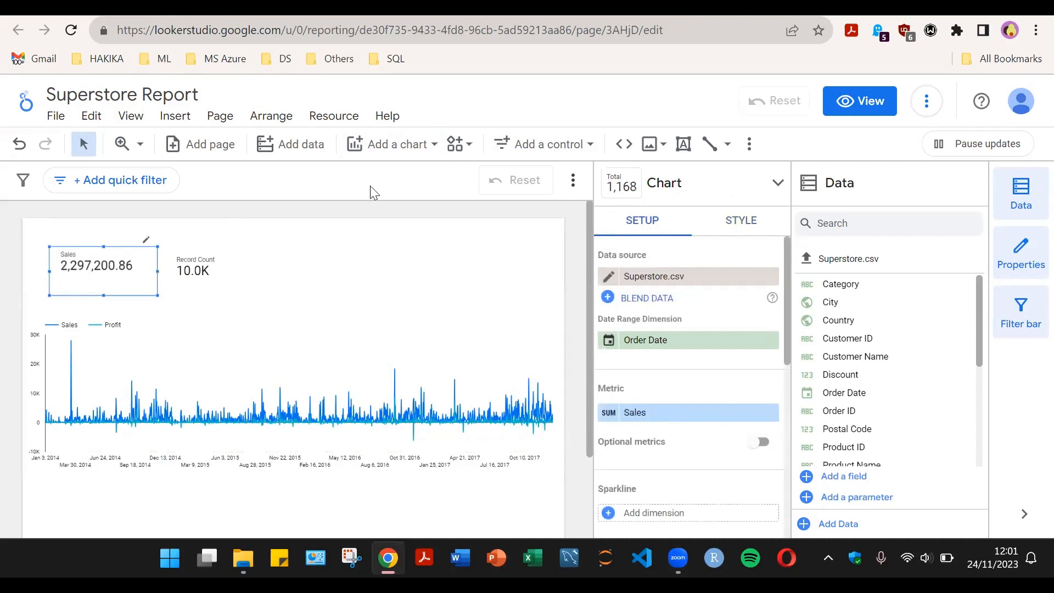
click(422, 148)
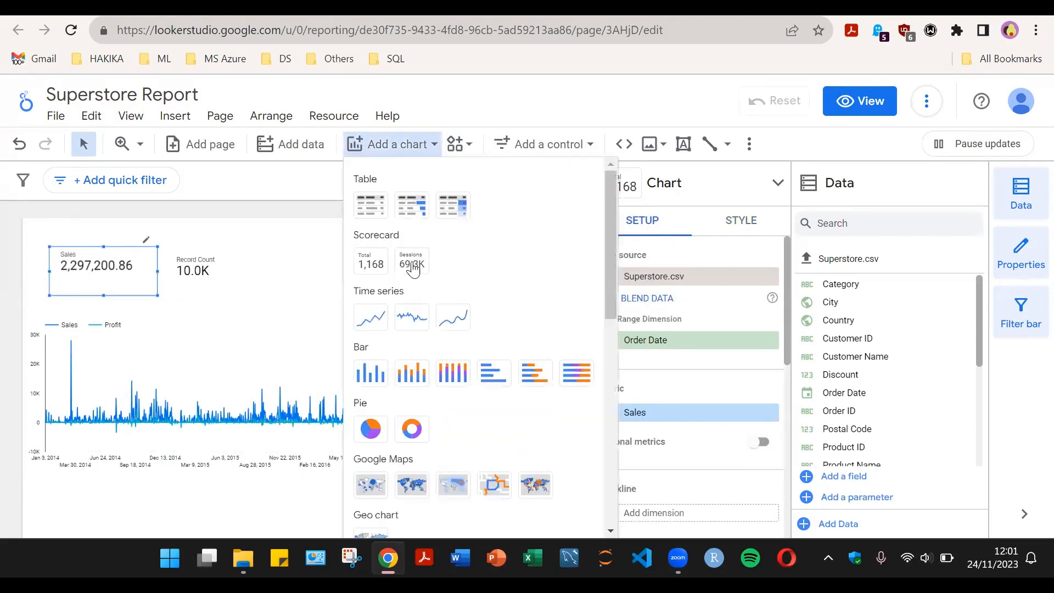
click(411, 267)
key(Delete)
Set the Record Count scorecard's metric to Sales and fit its box near the page's left edge.
click(204, 268)
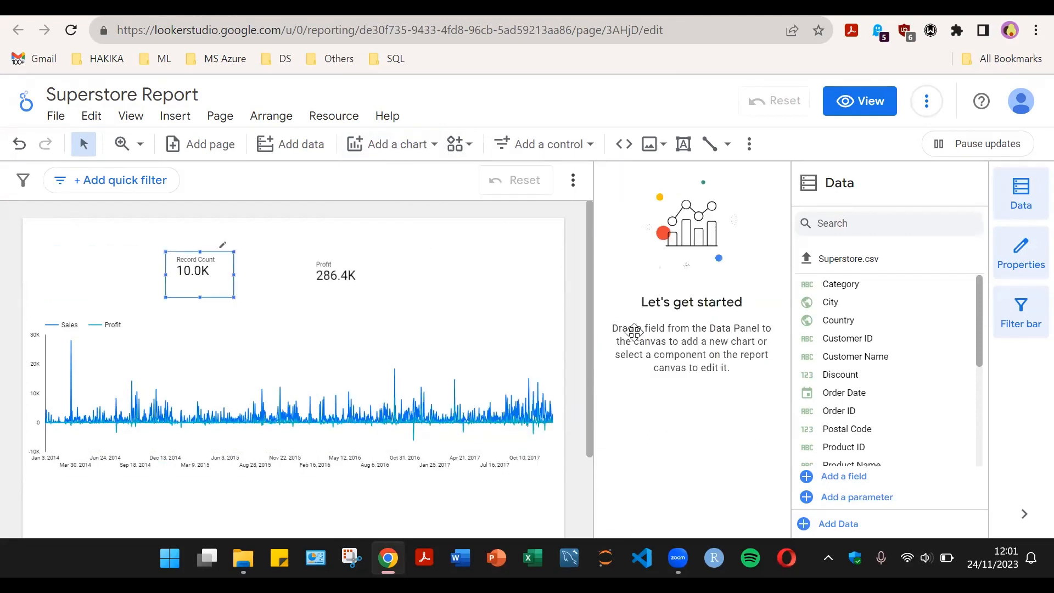
click(730, 421)
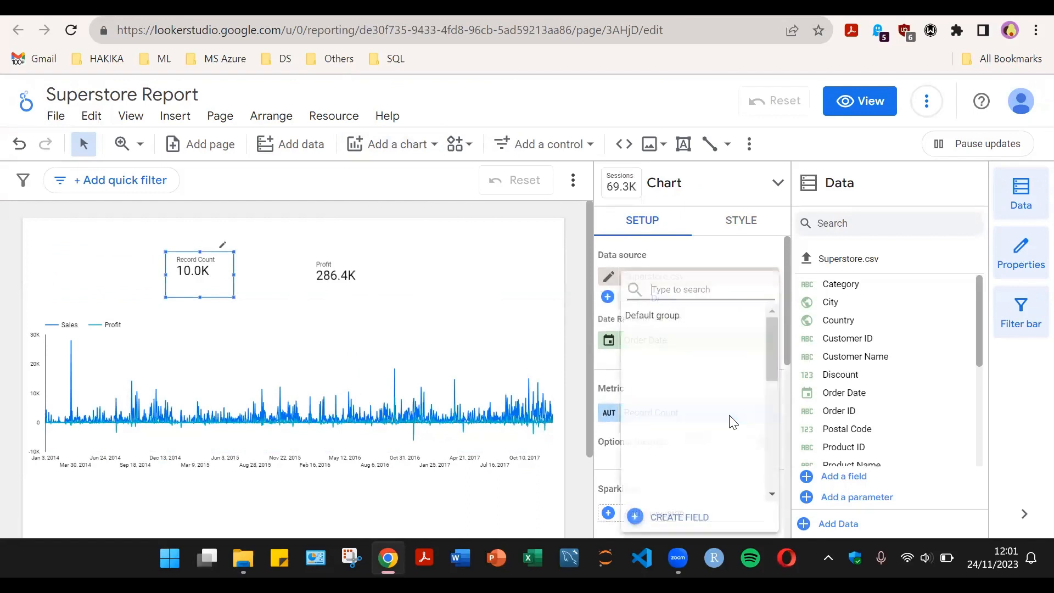
scroll(719, 384, down, 4)
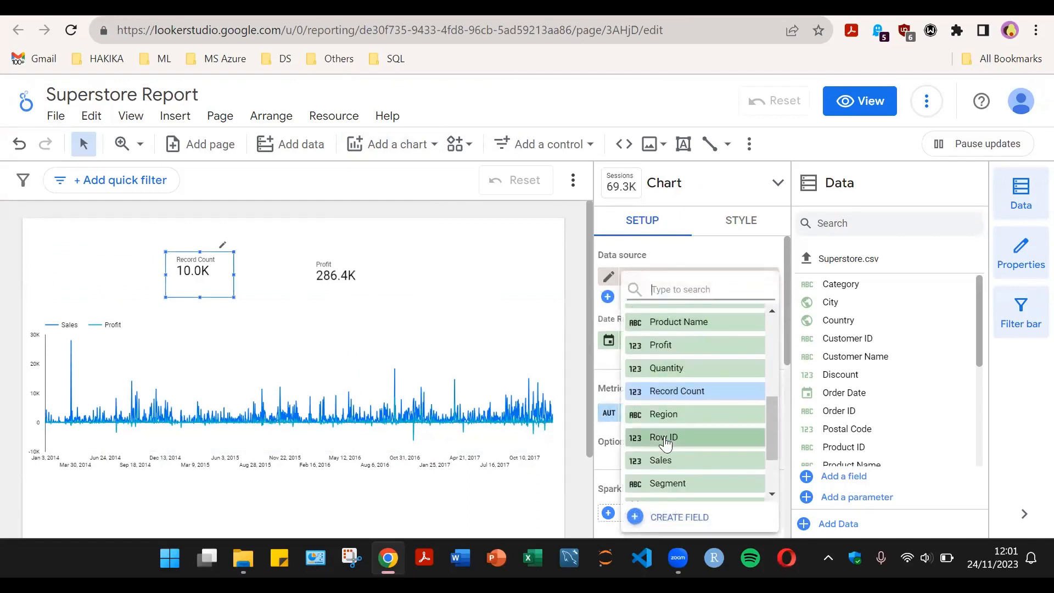
click(670, 461)
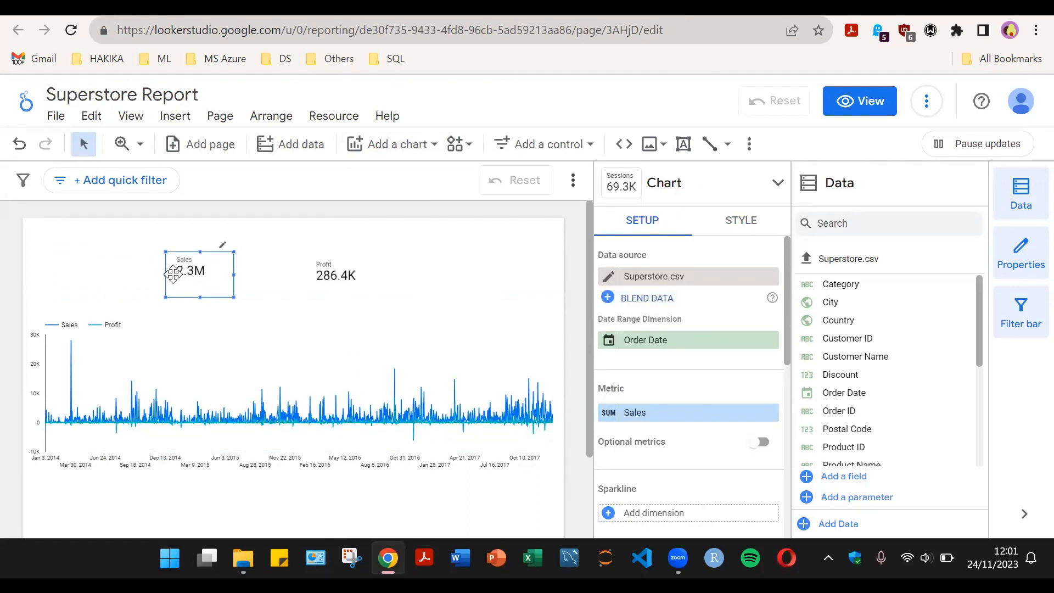
drag(39, 280, 46, 268)
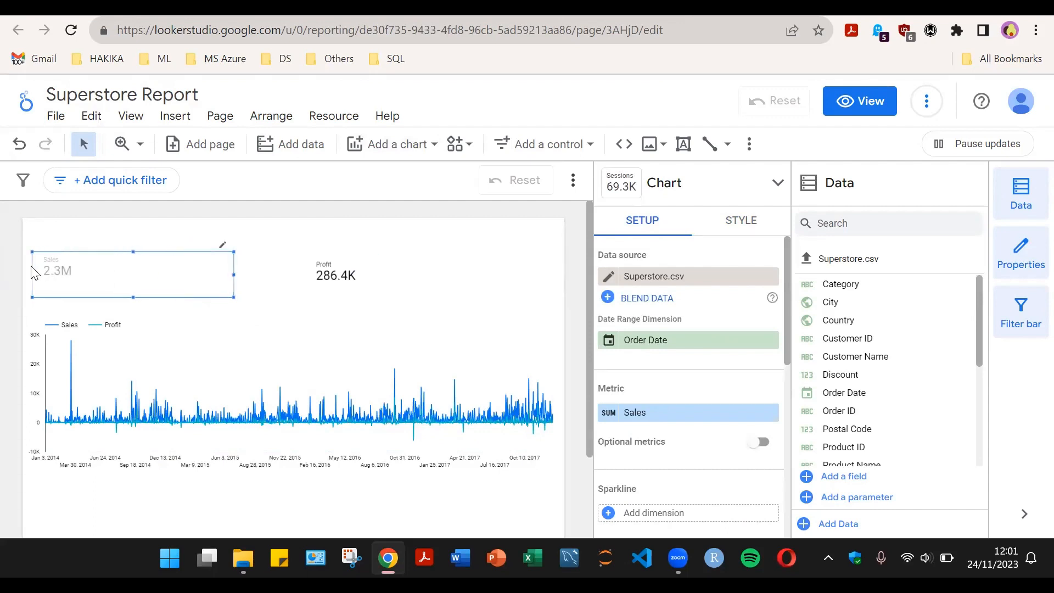
drag(231, 275, 120, 275)
Set the chart header font color of the Sales scorecard to orange-red.
click(739, 221)
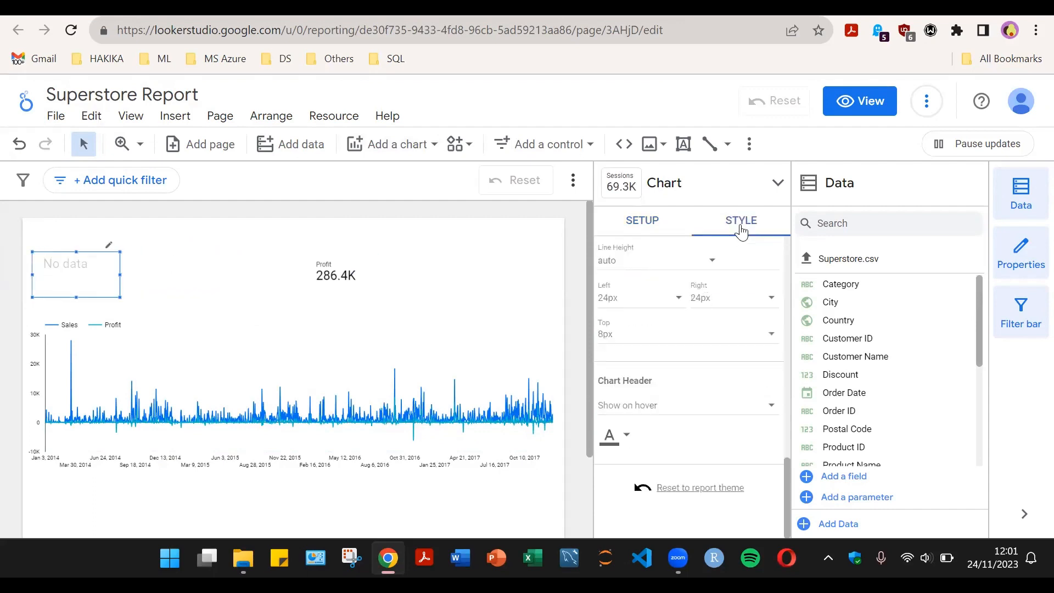
scroll(708, 357, up, 3)
scroll(715, 369, down, 3)
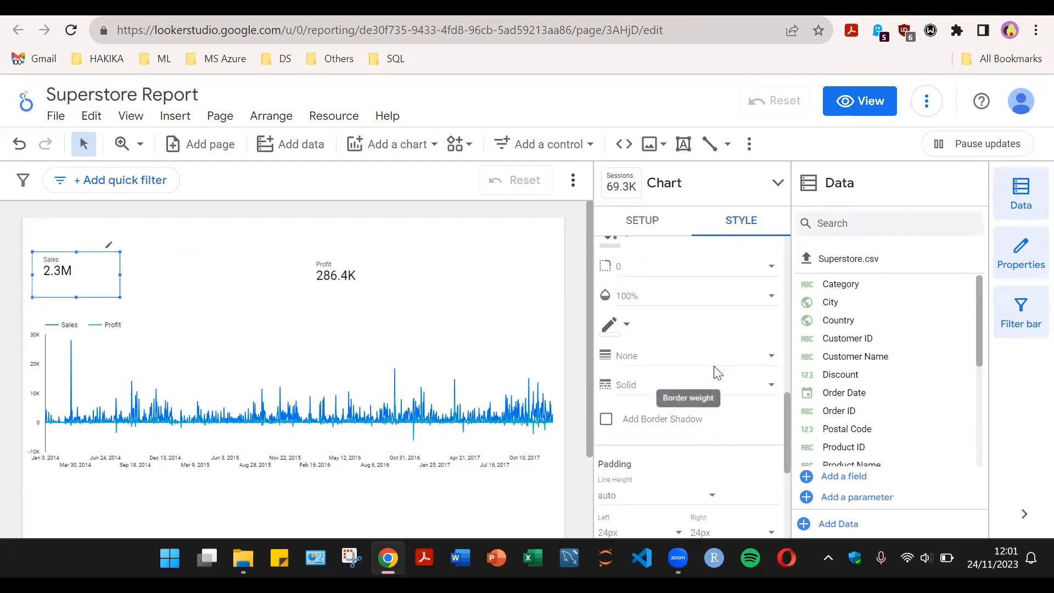
click(626, 437)
click(628, 436)
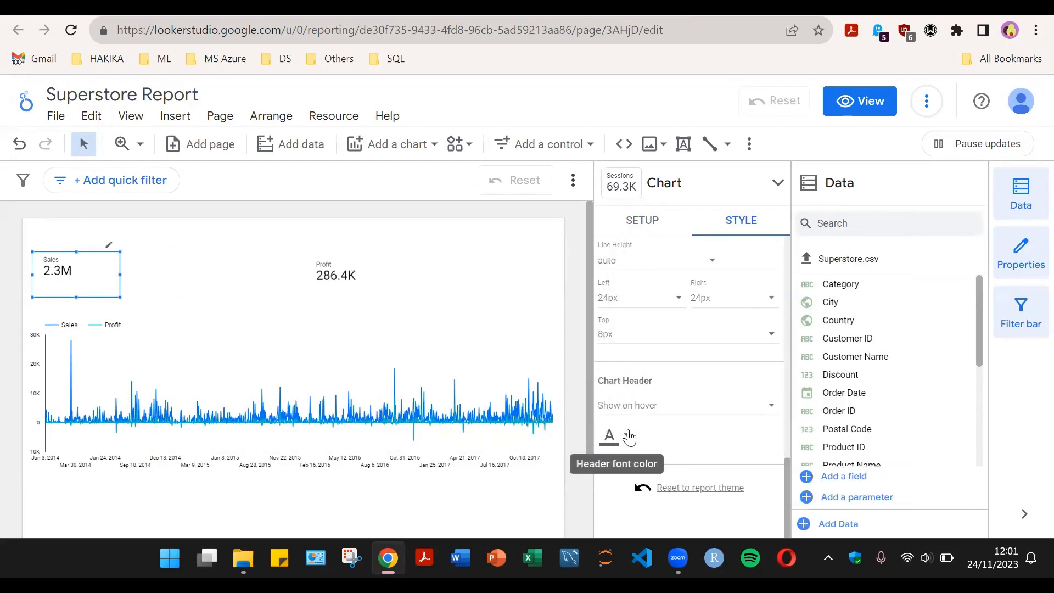
click(630, 437)
click(683, 311)
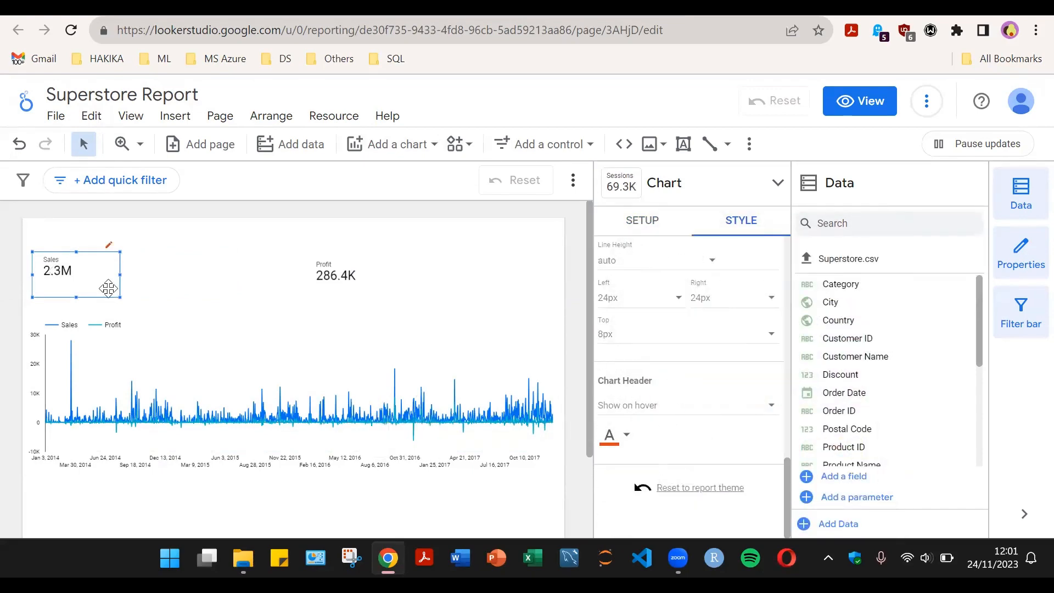
Center the Sales scorecard's metric name and value and set its label font color to orange-red.
scroll(697, 346, up, 10)
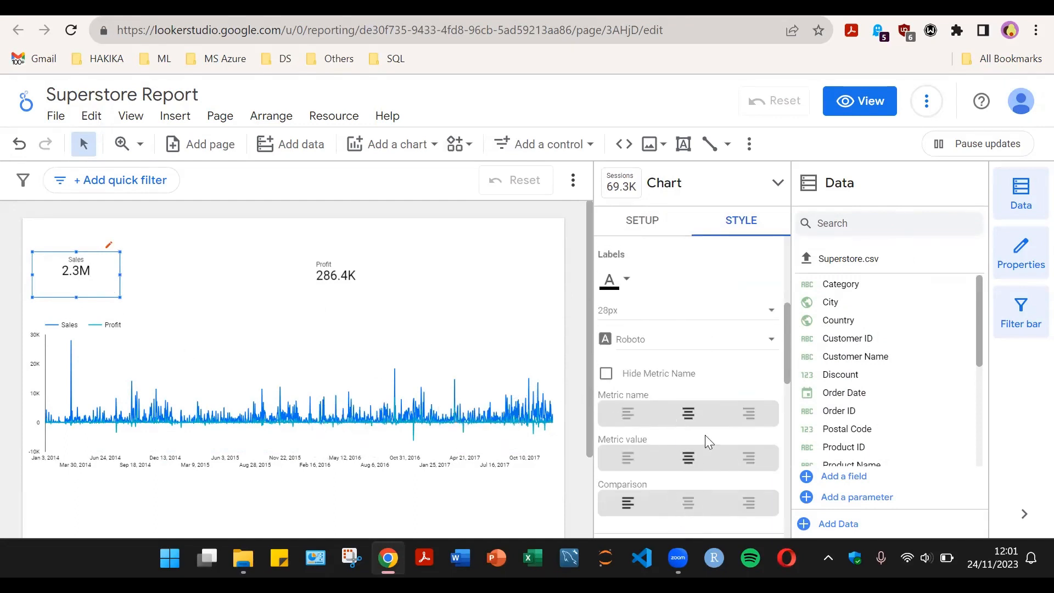
scroll(641, 341, up, 2)
click(627, 362)
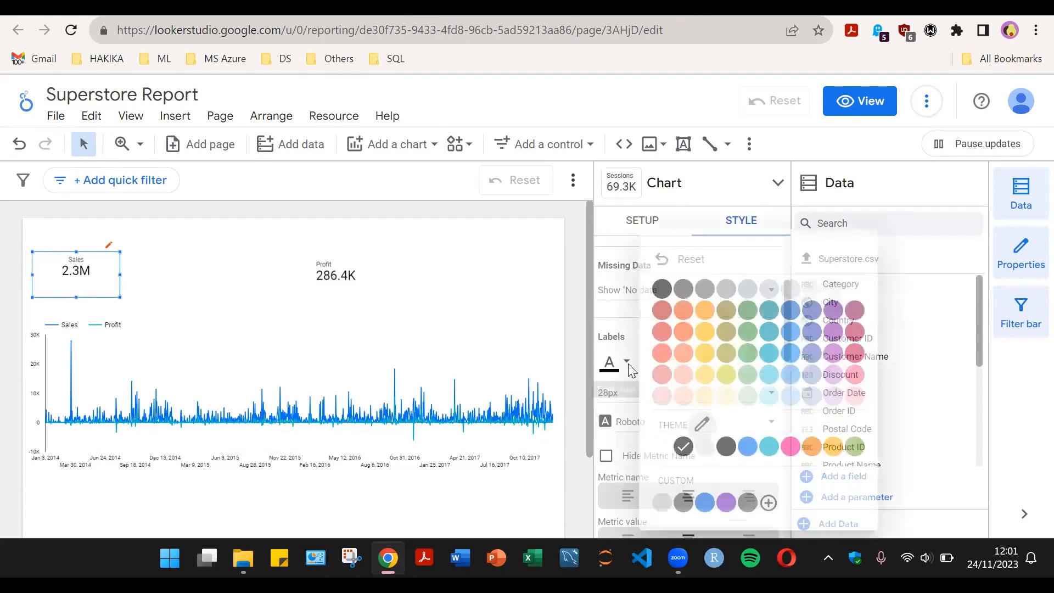
click(683, 311)
Set the decimal precision of the Sales scorecard's primary metric to 3.
scroll(702, 373, up, 3)
click(687, 394)
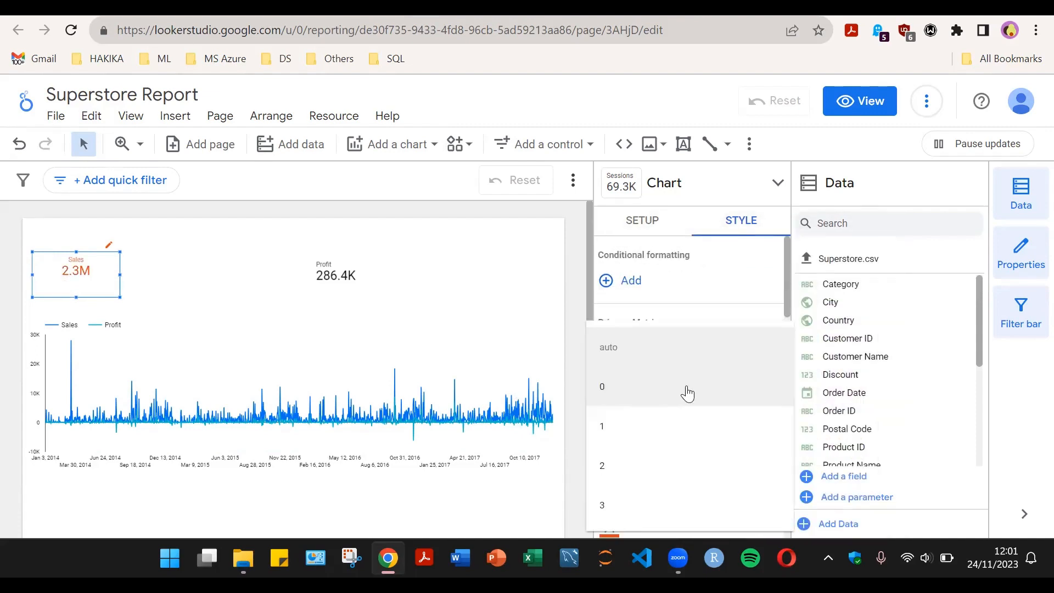
click(698, 462)
scroll(733, 389, down, 5)
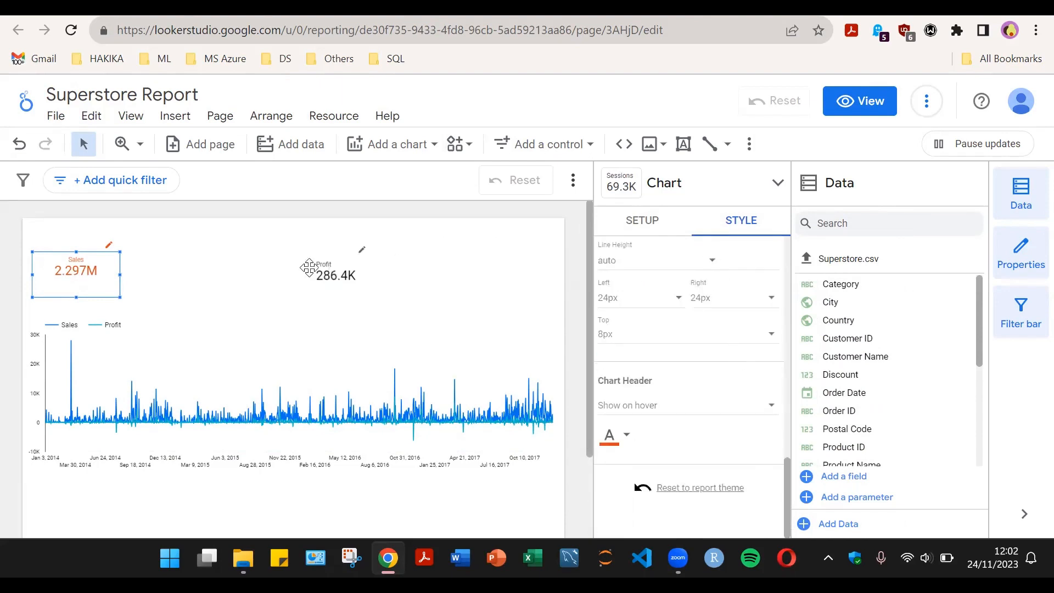
Move the Profit scorecard level with the Sales scorecard and widen its box toward it.
drag(309, 268, 180, 268)
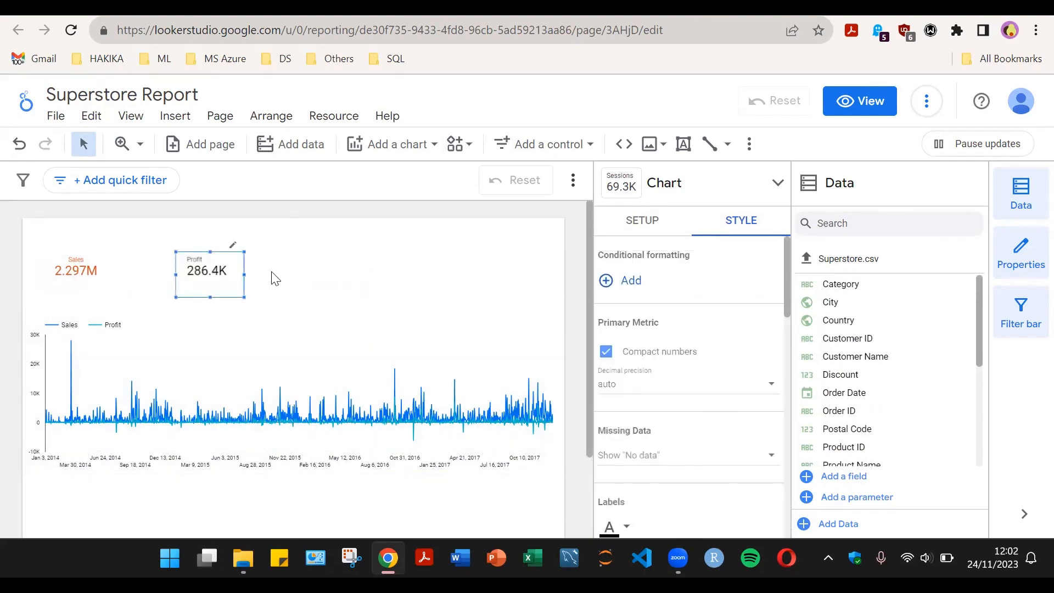
scroll(664, 393, down, 10)
scroll(713, 384, up, 5)
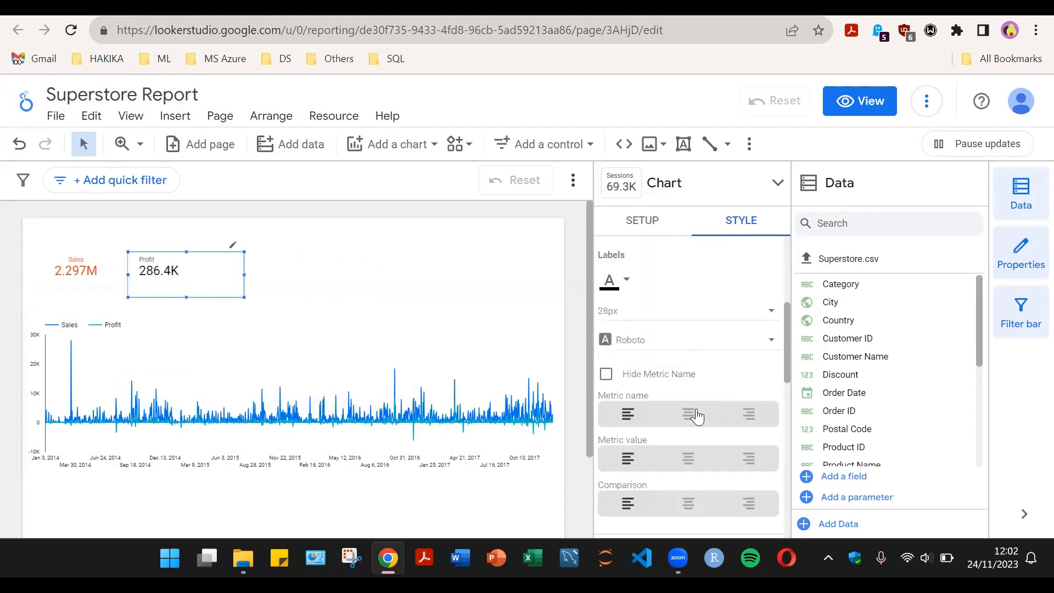
Center the Profit scorecard's metric name and value and set its label font color to orange-red.
click(692, 414)
click(688, 458)
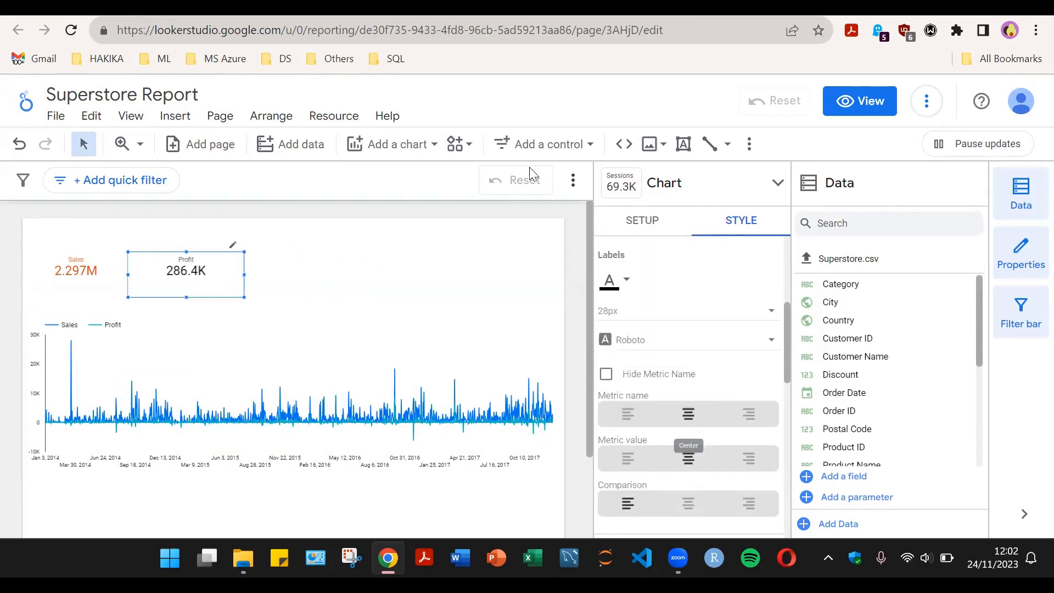
click(626, 279)
click(683, 310)
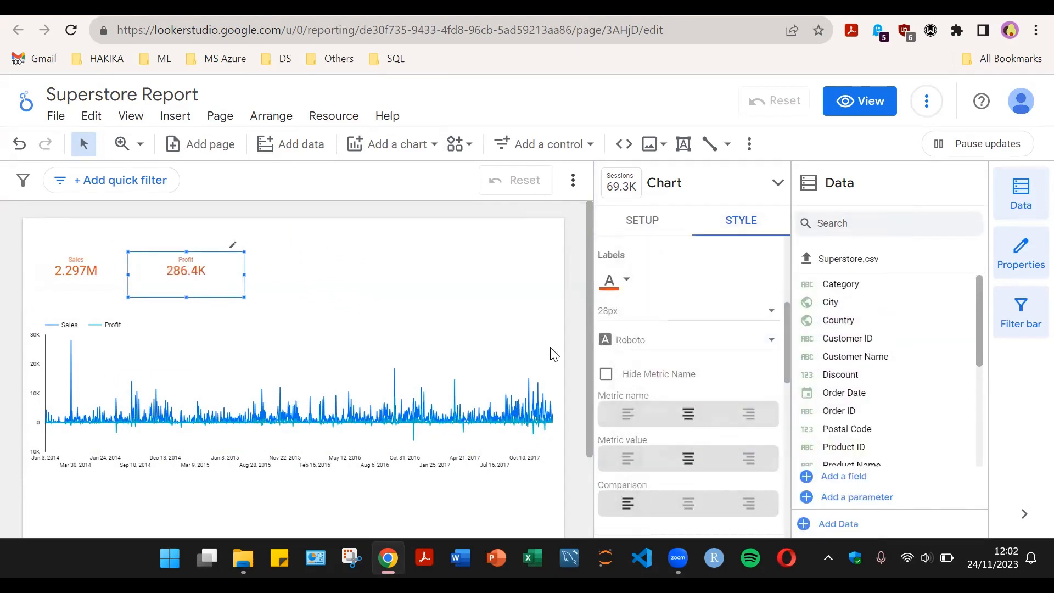
scroll(695, 370, down, 5)
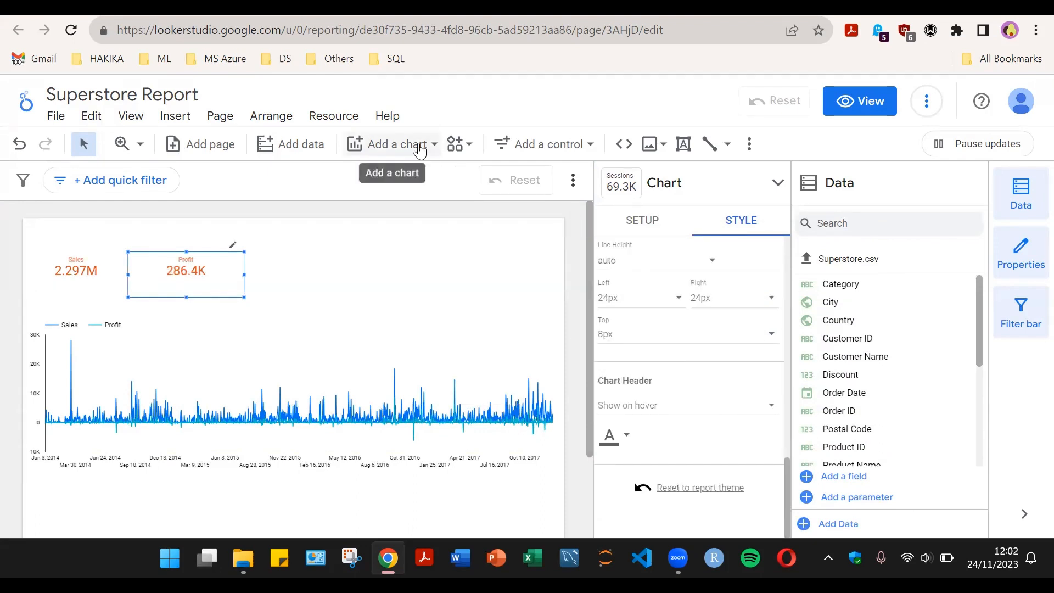
Add a third compact-number scorecard to the right of the Profit scorecard, above the time series chart.
click(428, 176)
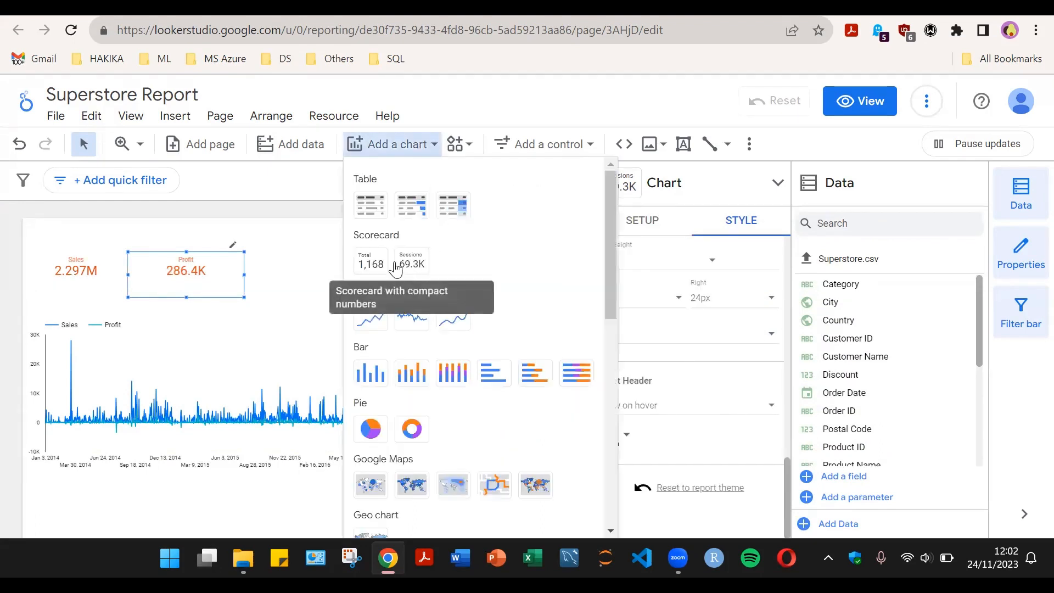
click(412, 261)
click(280, 254)
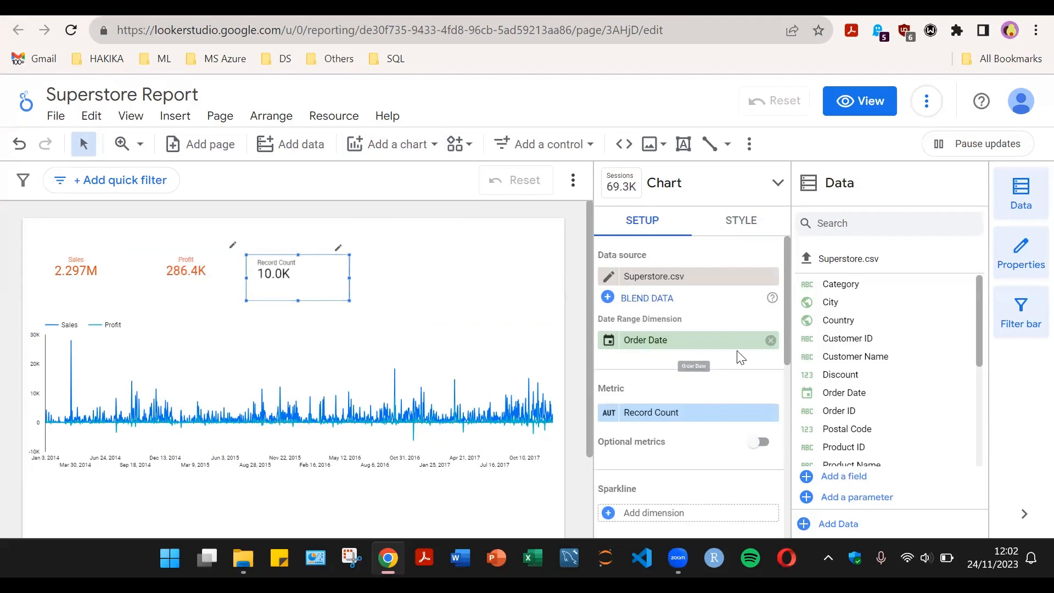
Center the Record Count scorecard's metric name and value and set its label font color to orange-red.
click(741, 221)
scroll(673, 382, down, 6)
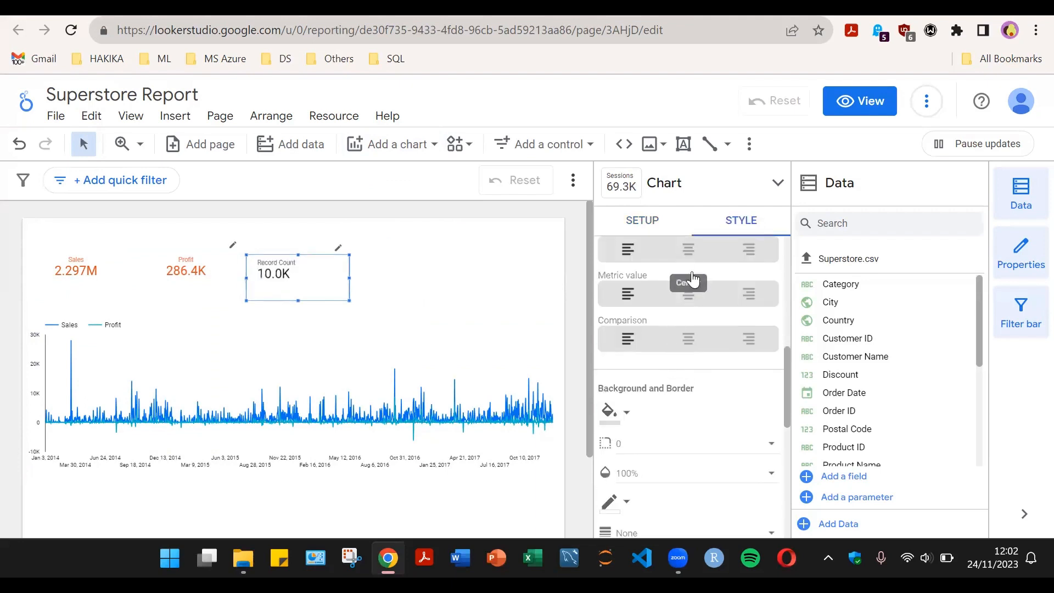
click(688, 250)
click(688, 294)
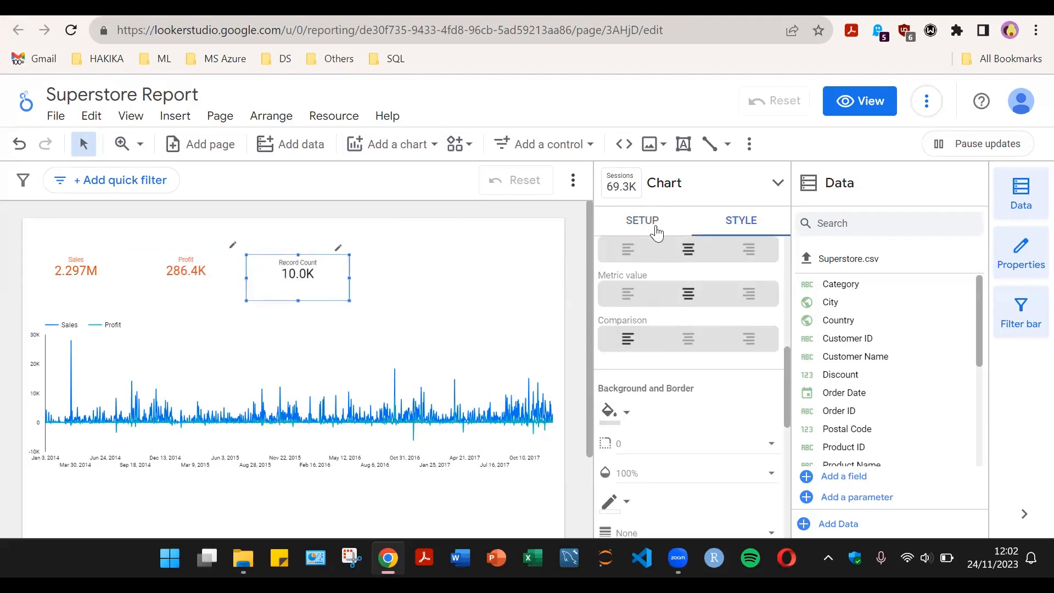
scroll(615, 482, up, 3)
click(619, 363)
click(683, 311)
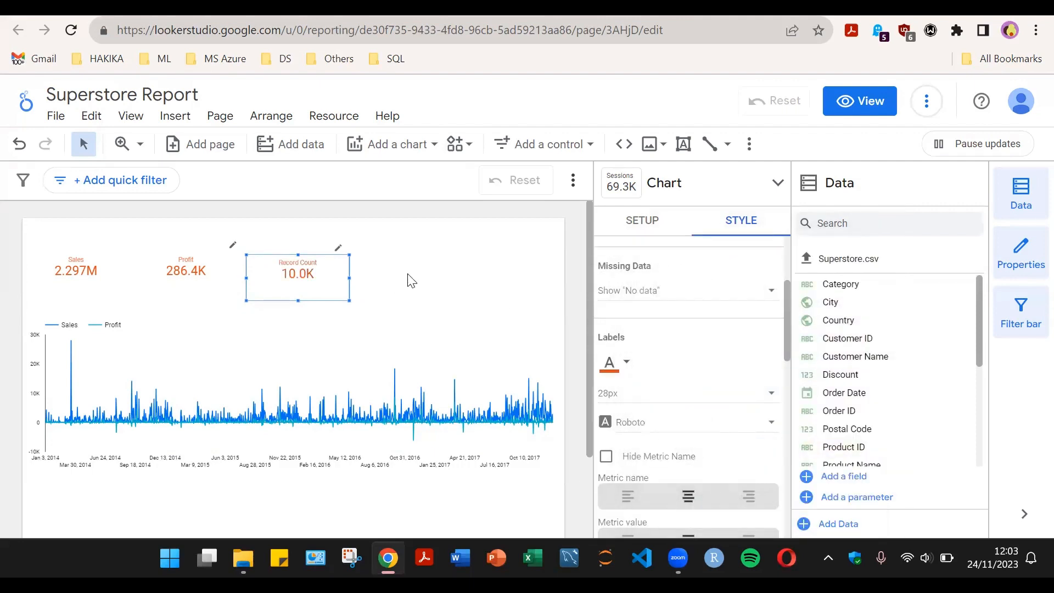
Change the metric of the third scorecard from Record Count to Quantity.
scroll(689, 327, up, 3)
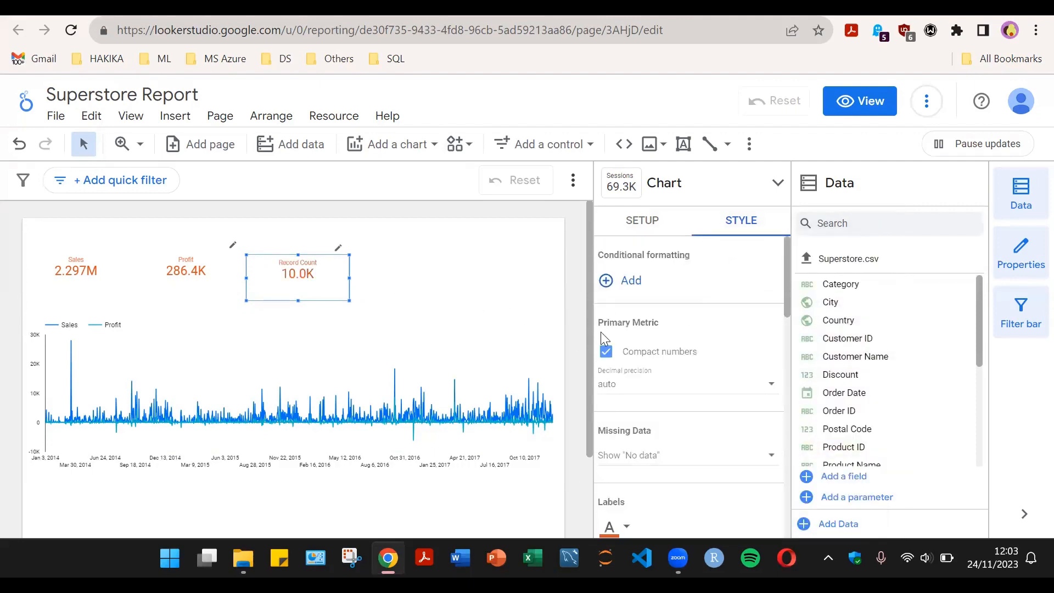
scroll(672, 354, down, 3)
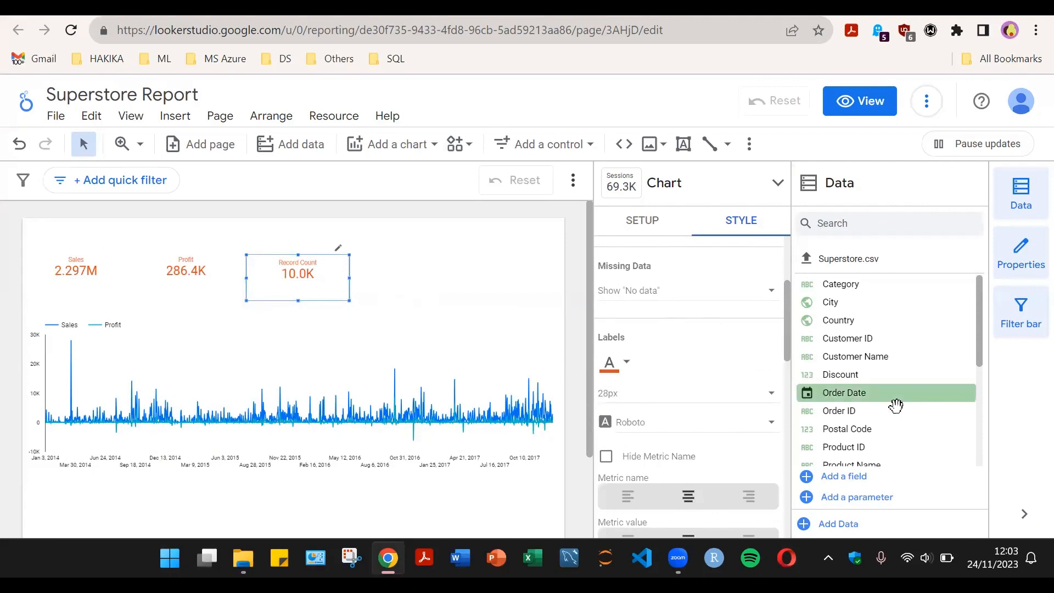
click(651, 229)
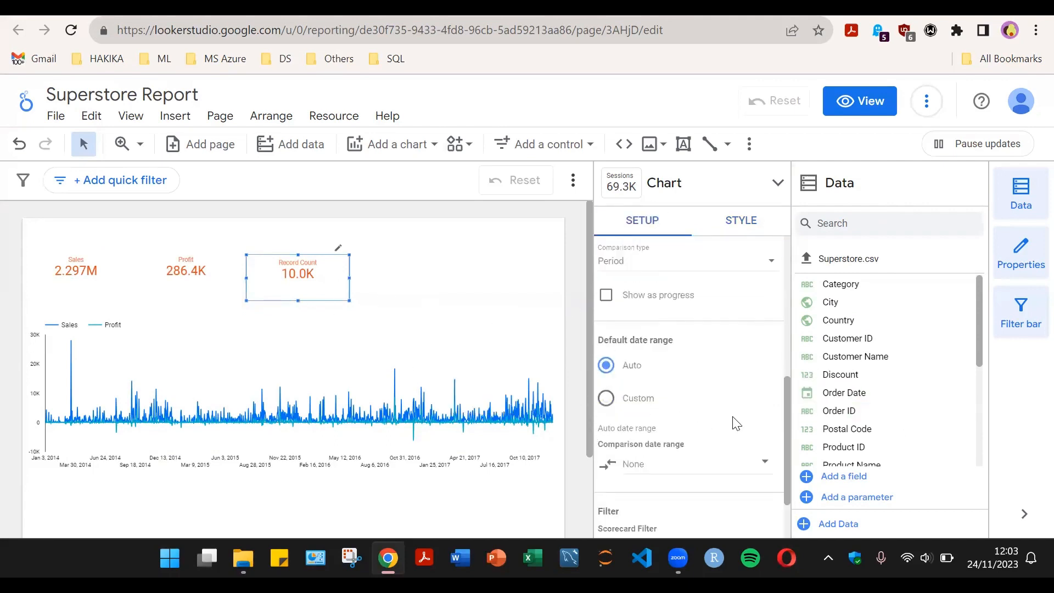
scroll(741, 419, down, 2)
scroll(730, 379, up, 7)
scroll(736, 370, up, 2)
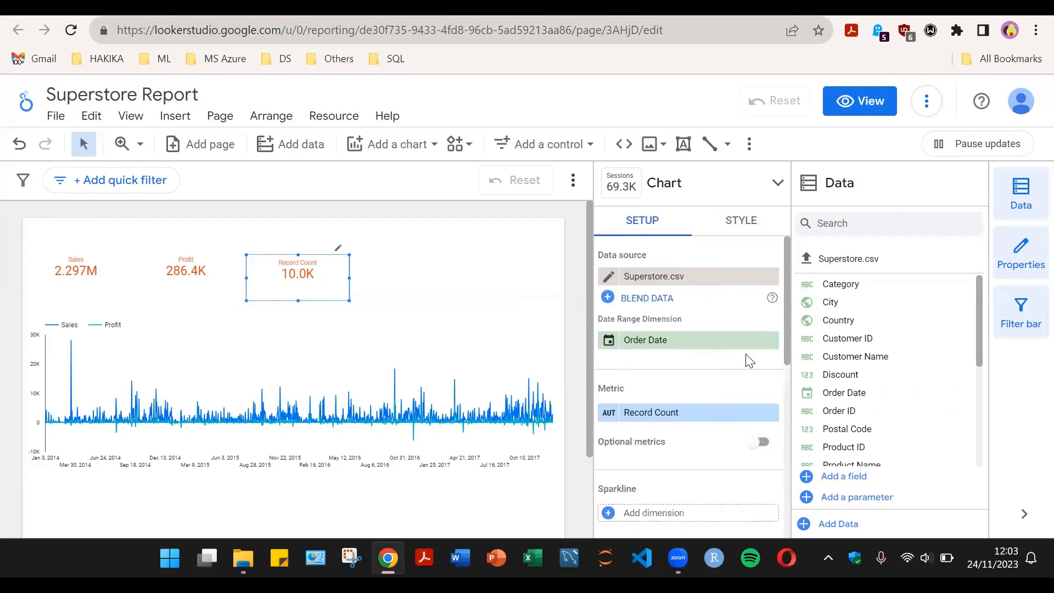
click(744, 412)
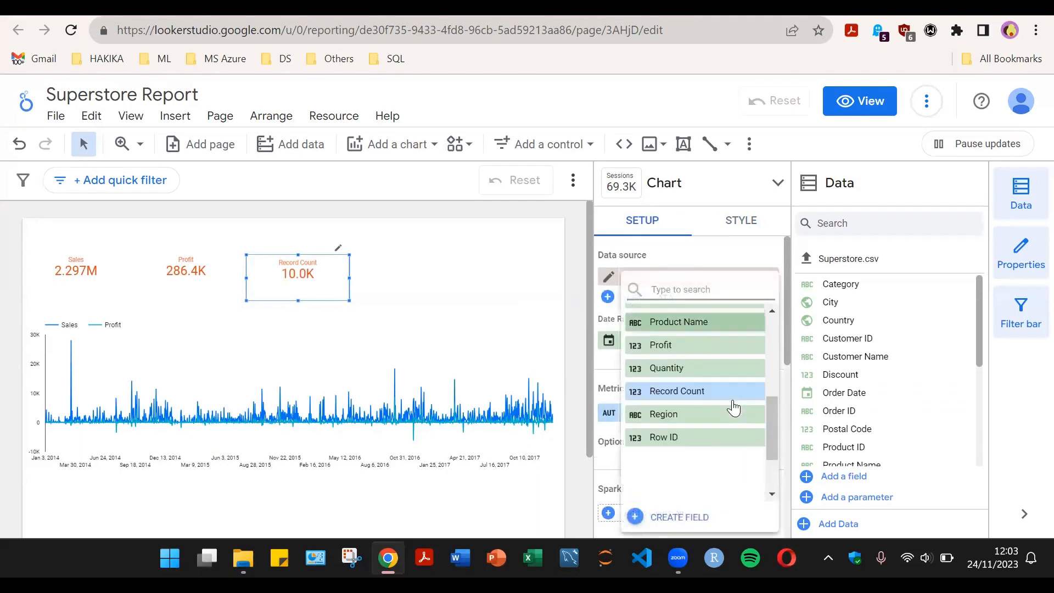
click(694, 371)
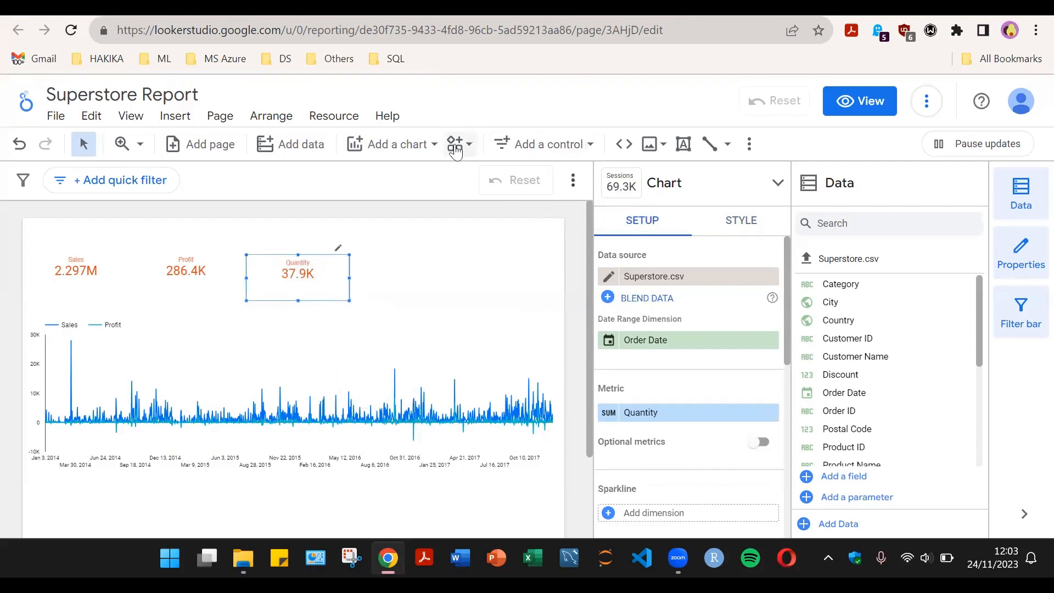
Add a gauge chart to the right of the Quantity scorecard, above the time series chart.
click(415, 154)
scroll(492, 338, down, 5)
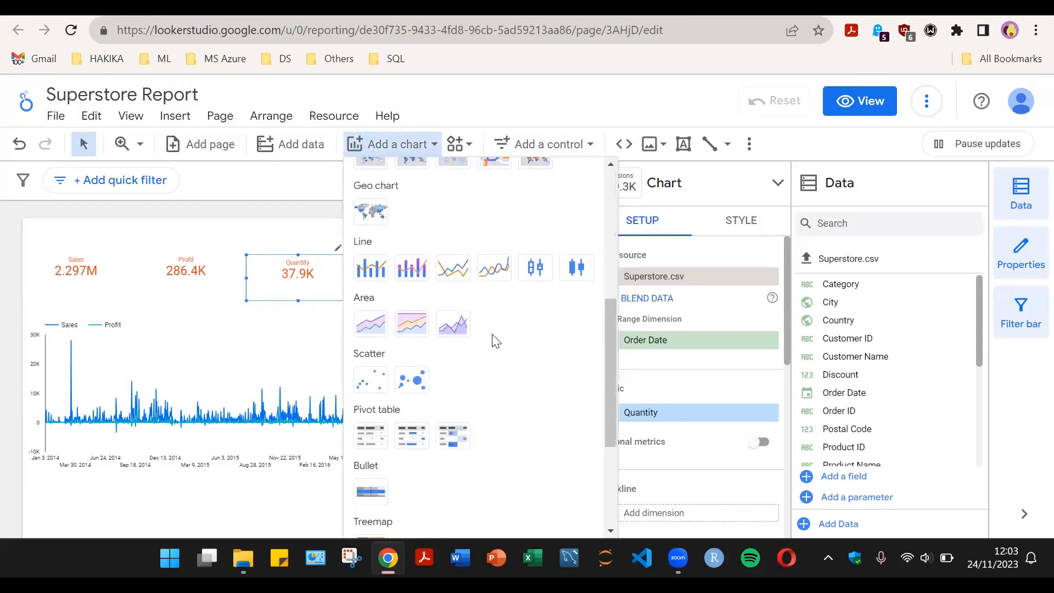
scroll(494, 340, down, 4)
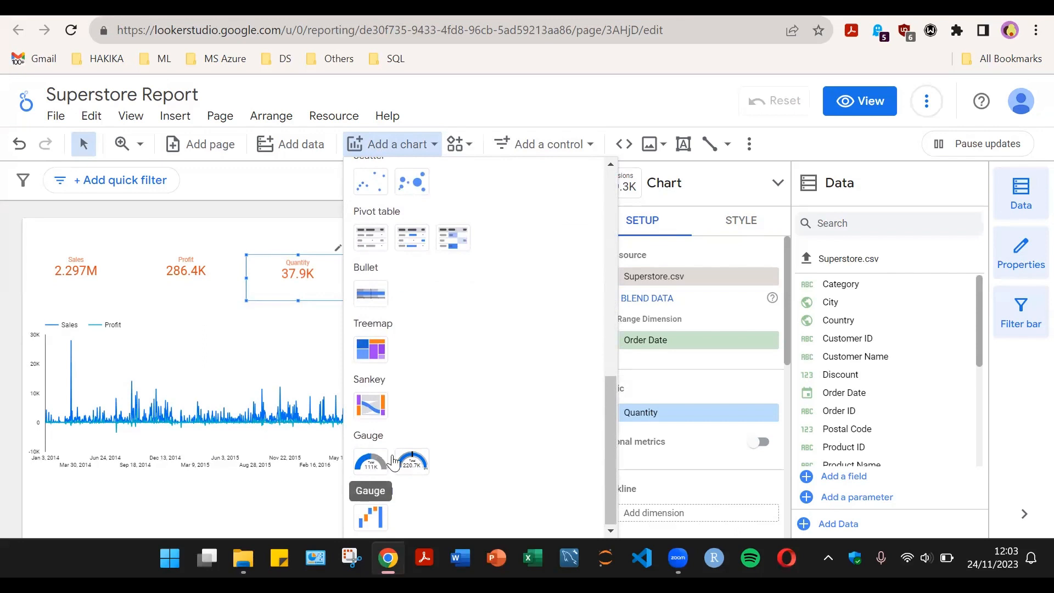
click(372, 460)
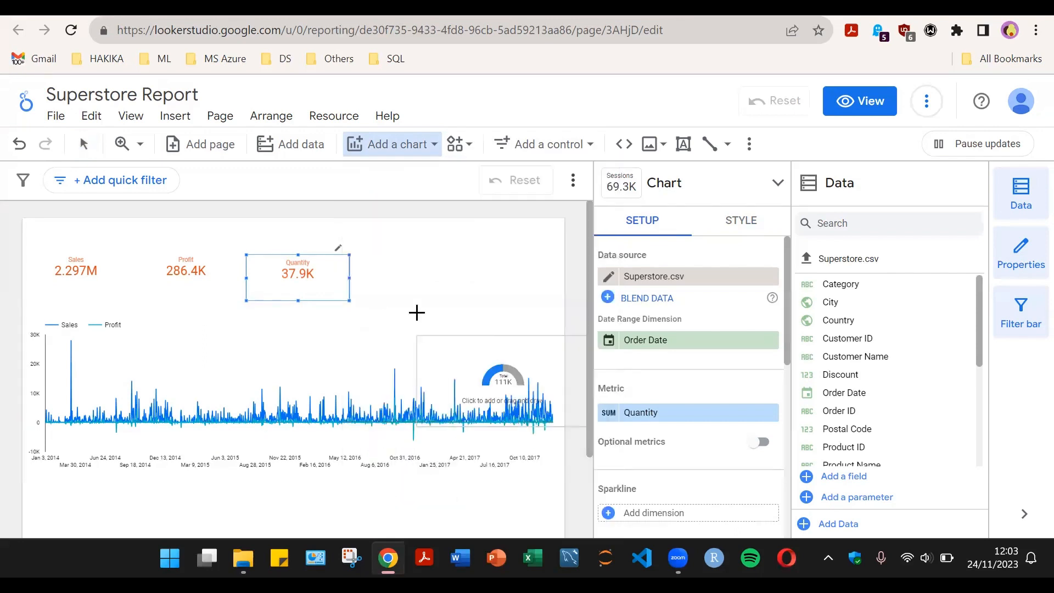
click(366, 246)
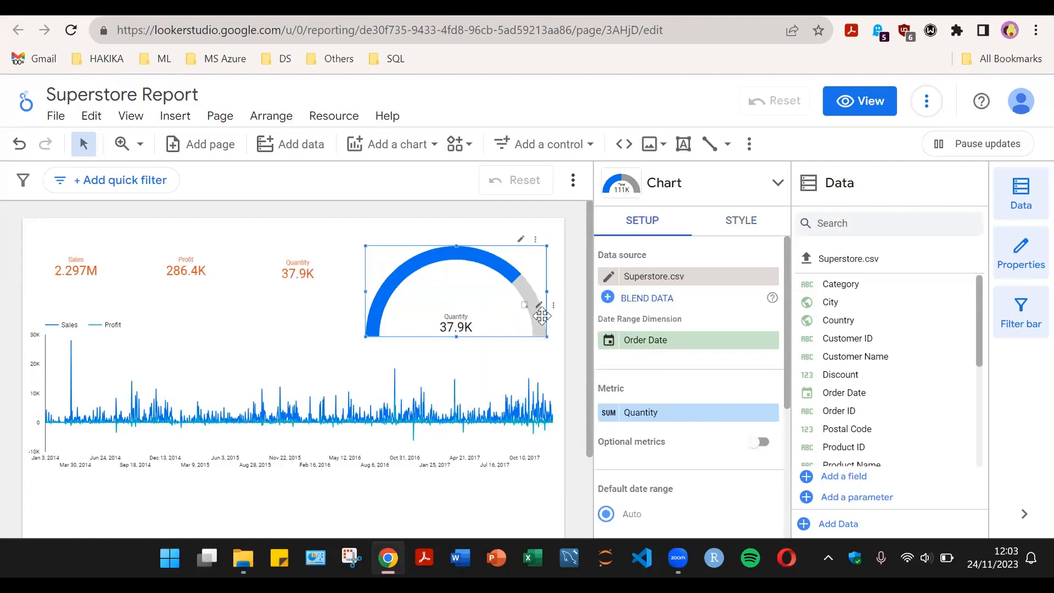
Delete the Quantity scorecard and shrink the Quantity gauge so it fits above the time series chart.
click(310, 269)
key(Delete)
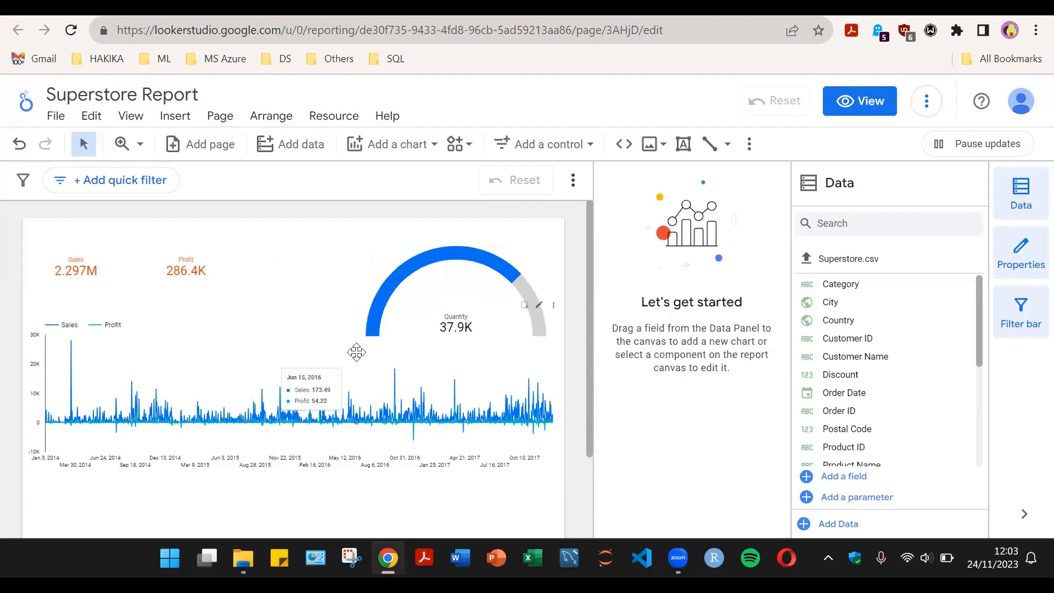
click(545, 337)
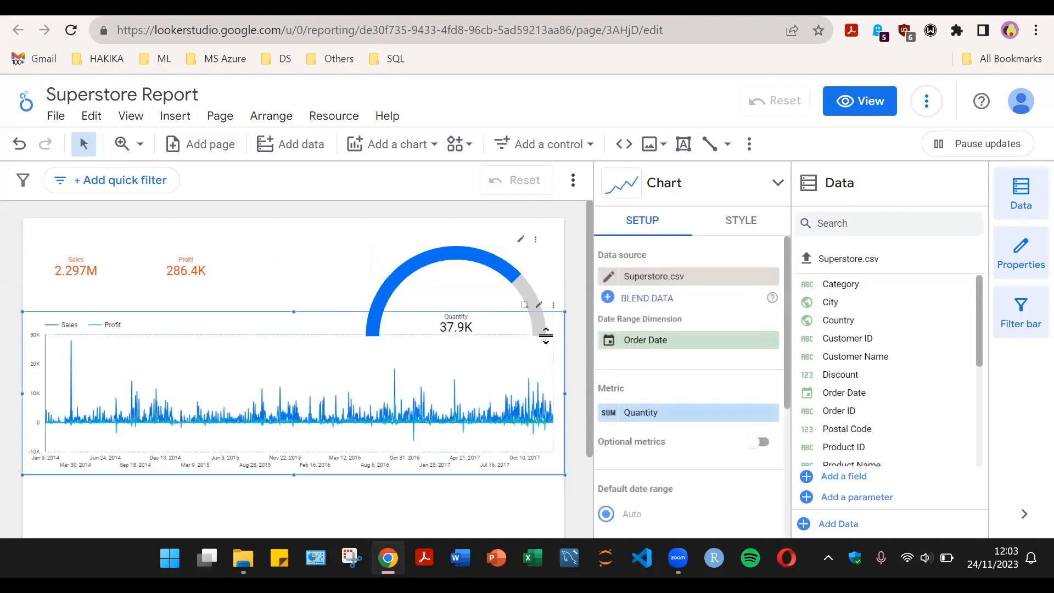
click(483, 269)
click(517, 364)
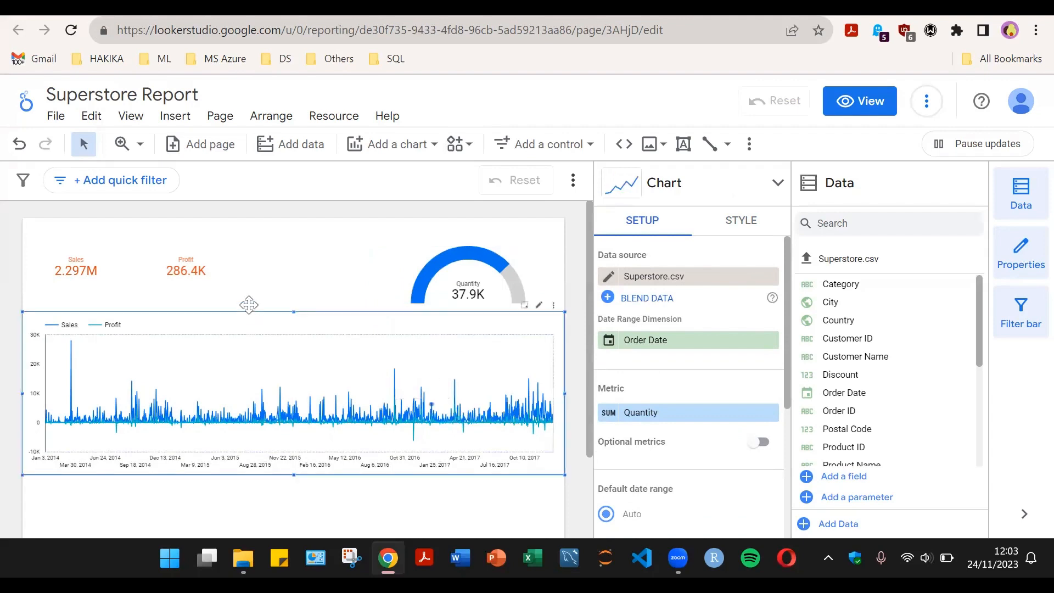
click(261, 277)
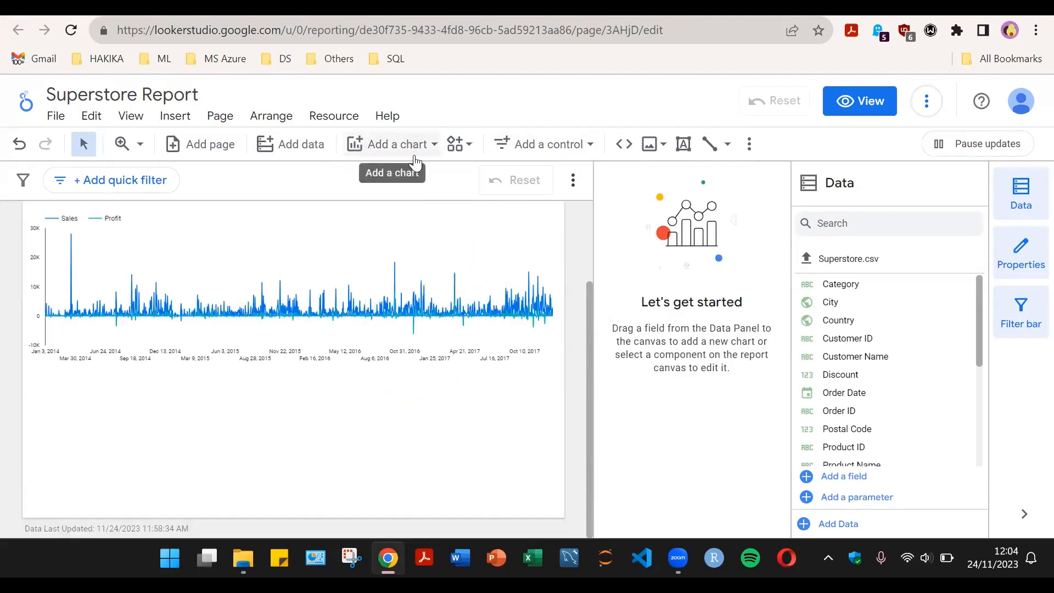
Add a column chart below the time series chart, at the left edge of the report page.
click(414, 157)
click(368, 368)
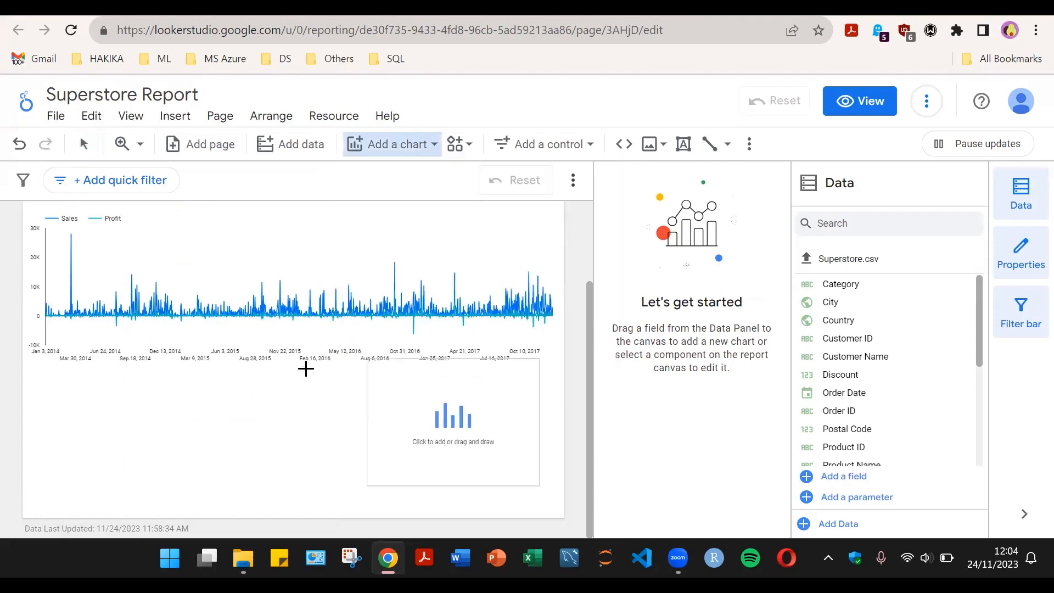
click(32, 378)
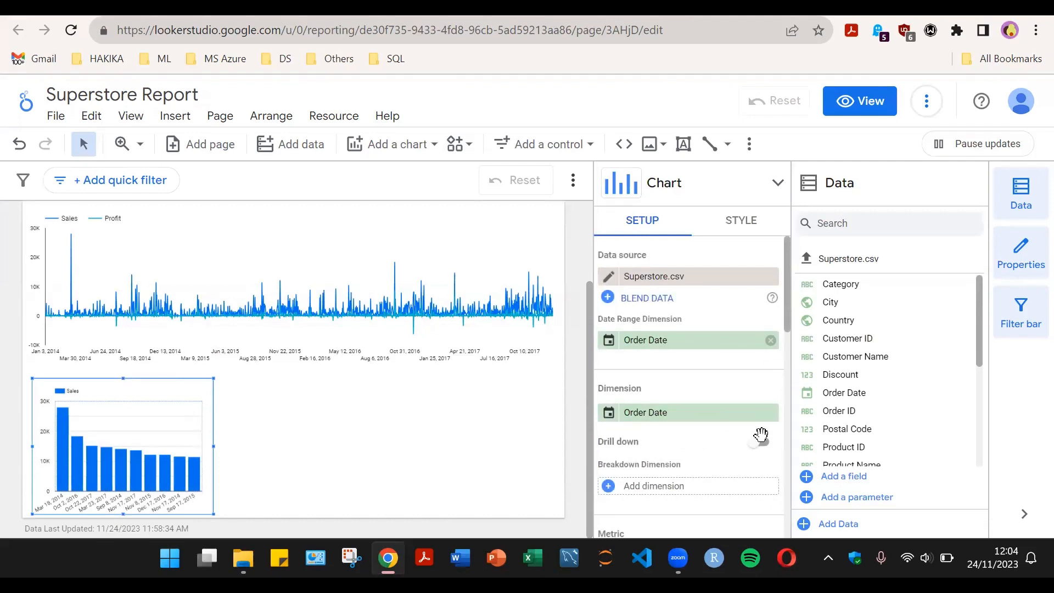
Set the column chart's dimension to Region, keeping Sales as its metric.
click(724, 412)
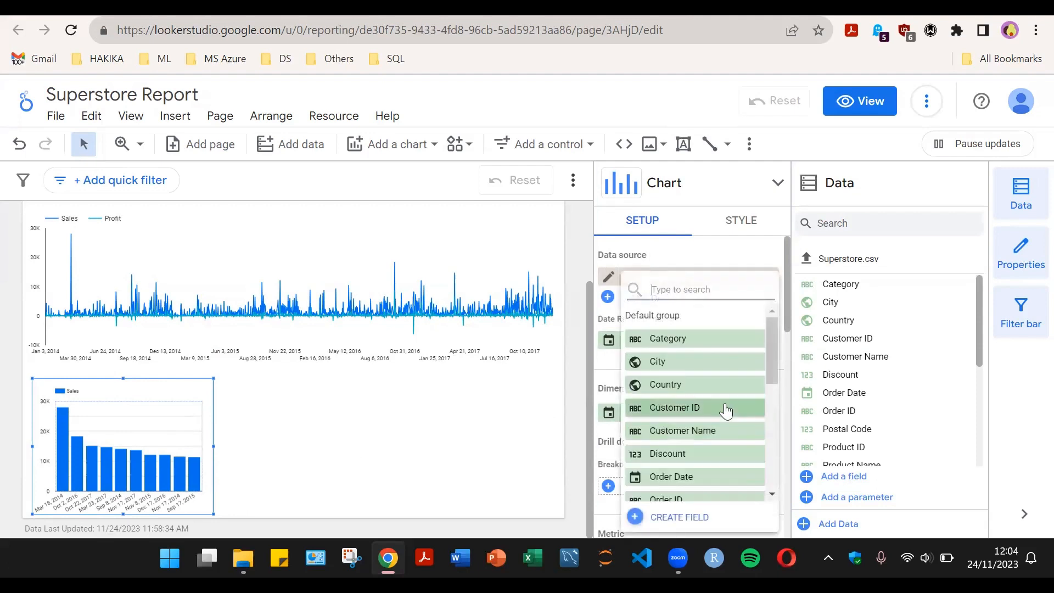
scroll(692, 433, down, 3)
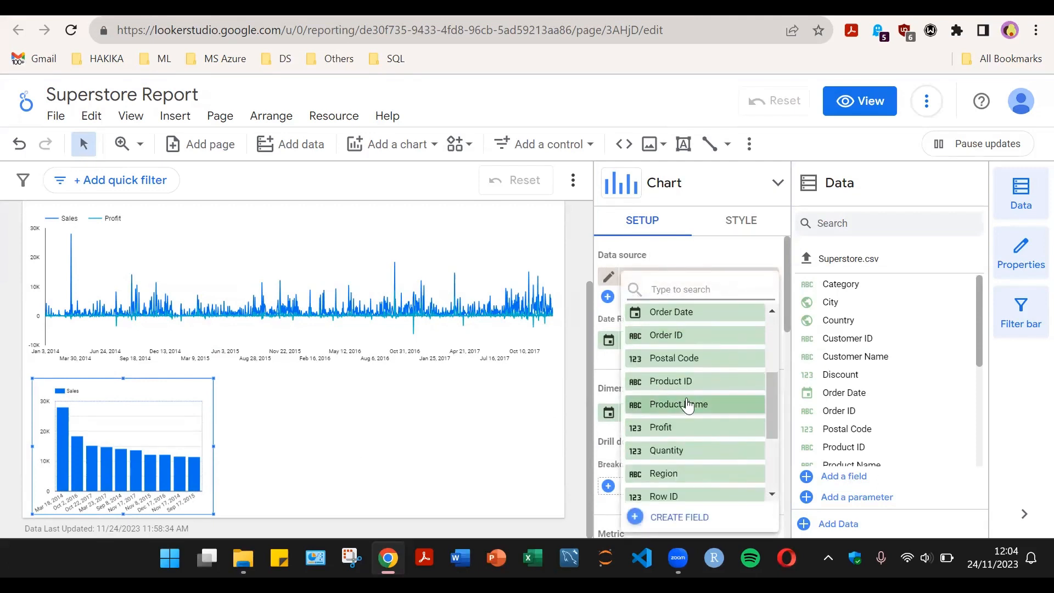
scroll(682, 405, up, 4)
scroll(675, 376, down, 5)
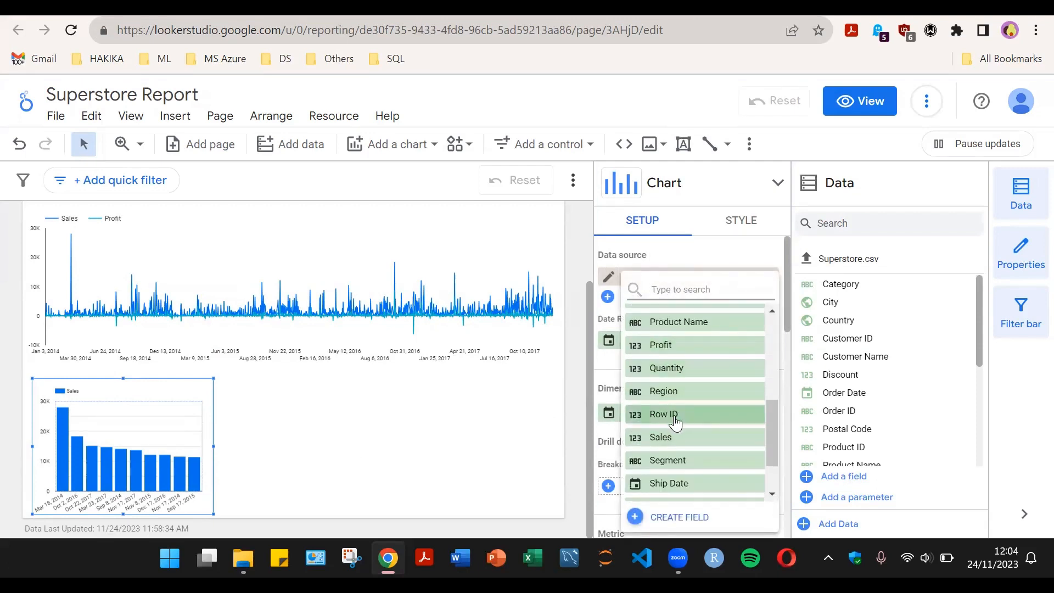
click(666, 391)
scroll(723, 441, down, 1)
scroll(723, 441, down, 2)
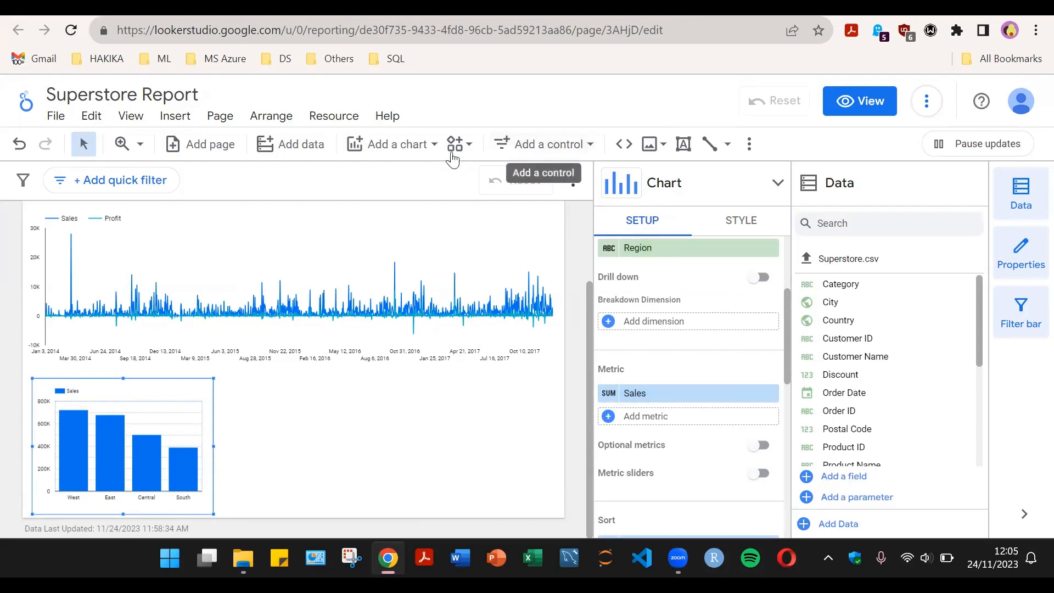
Add a donut chart to the right of the column chart, aligned with its upper edge.
click(406, 147)
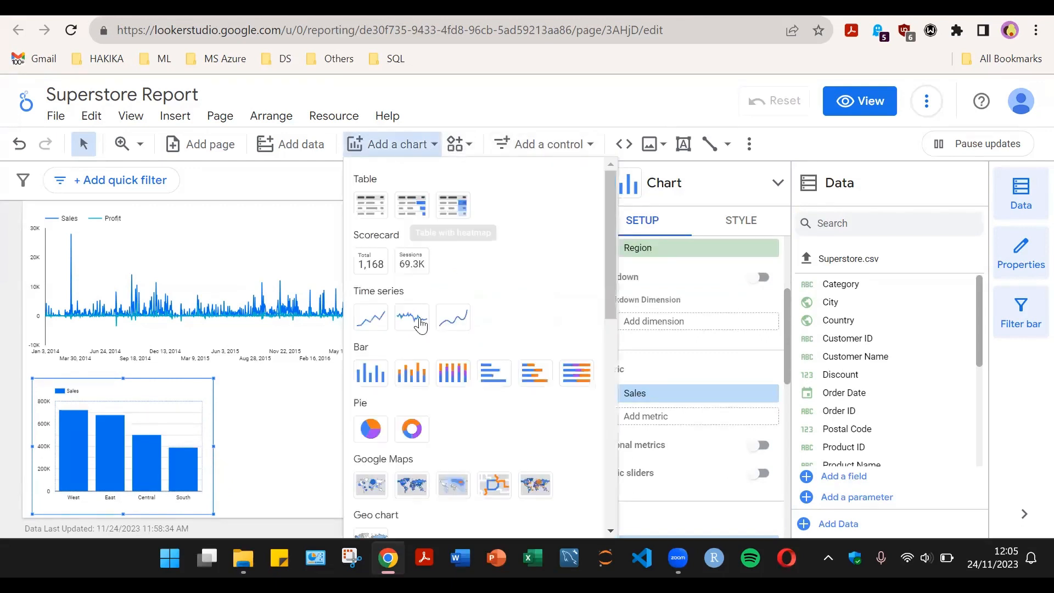
scroll(489, 369, down, 3)
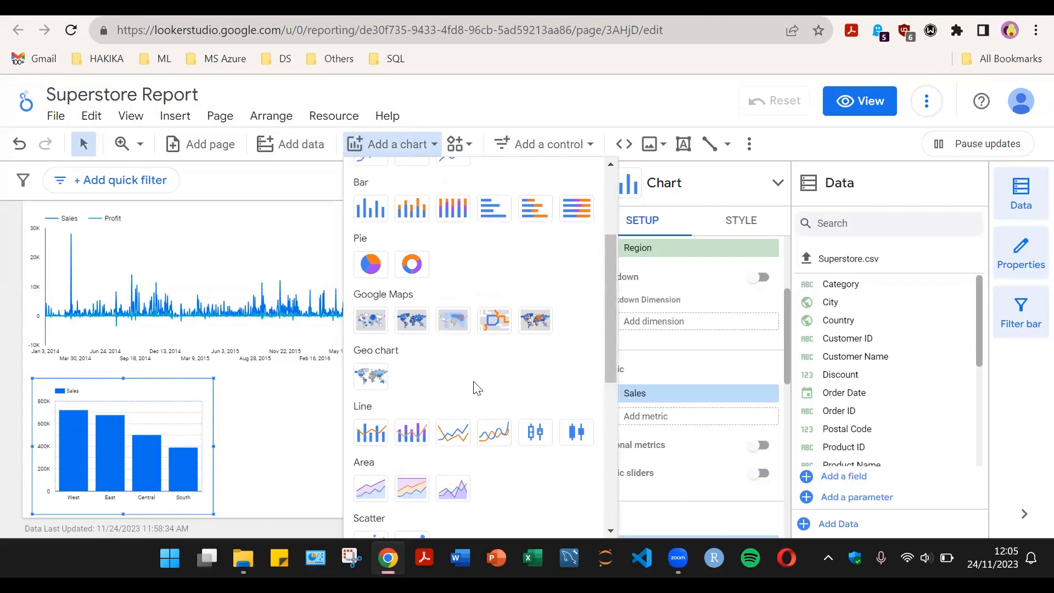
scroll(508, 299, up, 2)
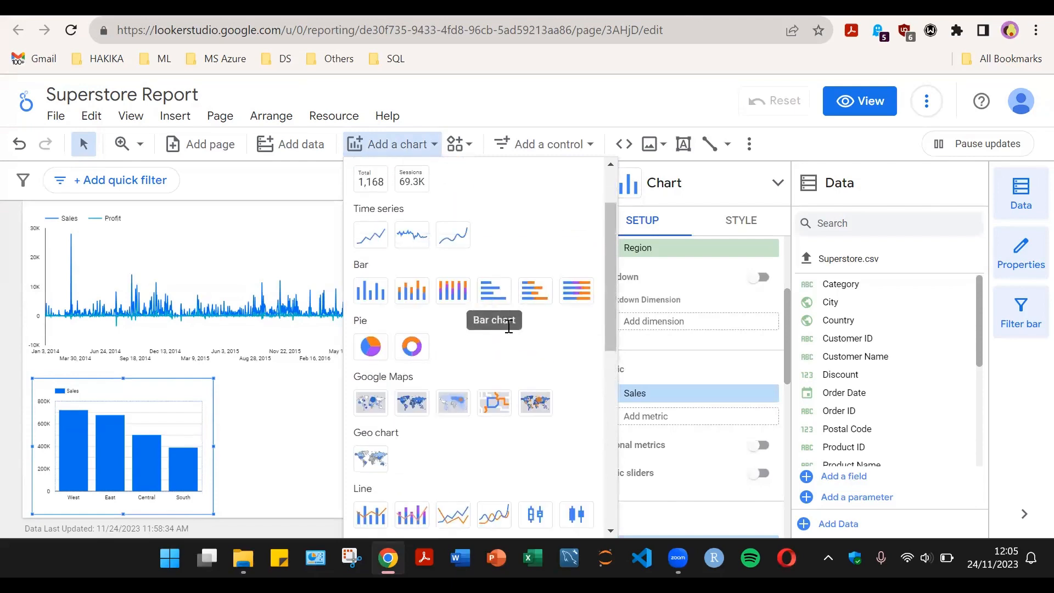
scroll(535, 399, down, 7)
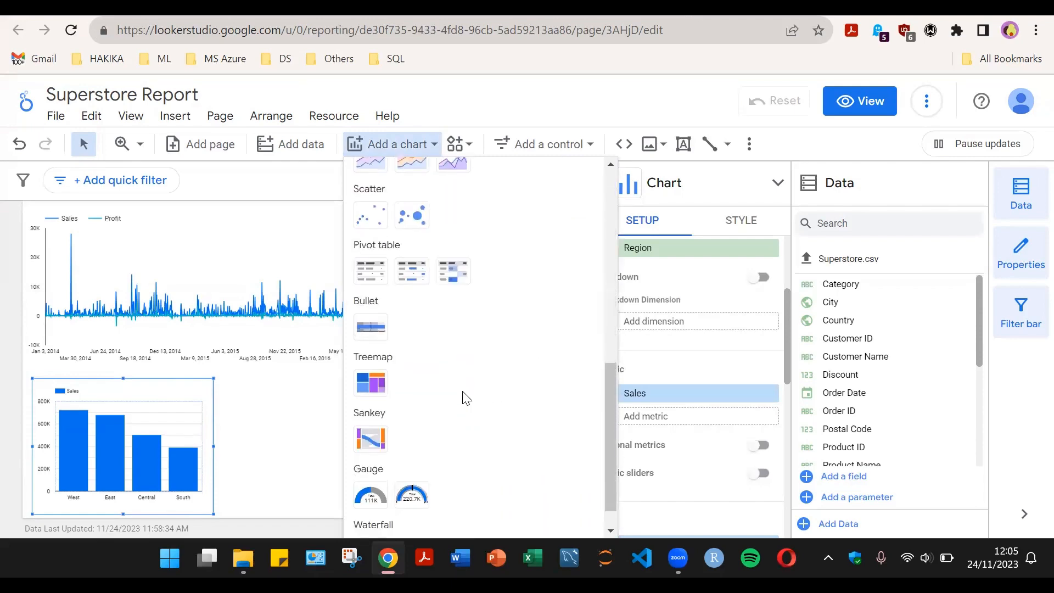
scroll(442, 364, down, 1)
scroll(456, 395, up, 7)
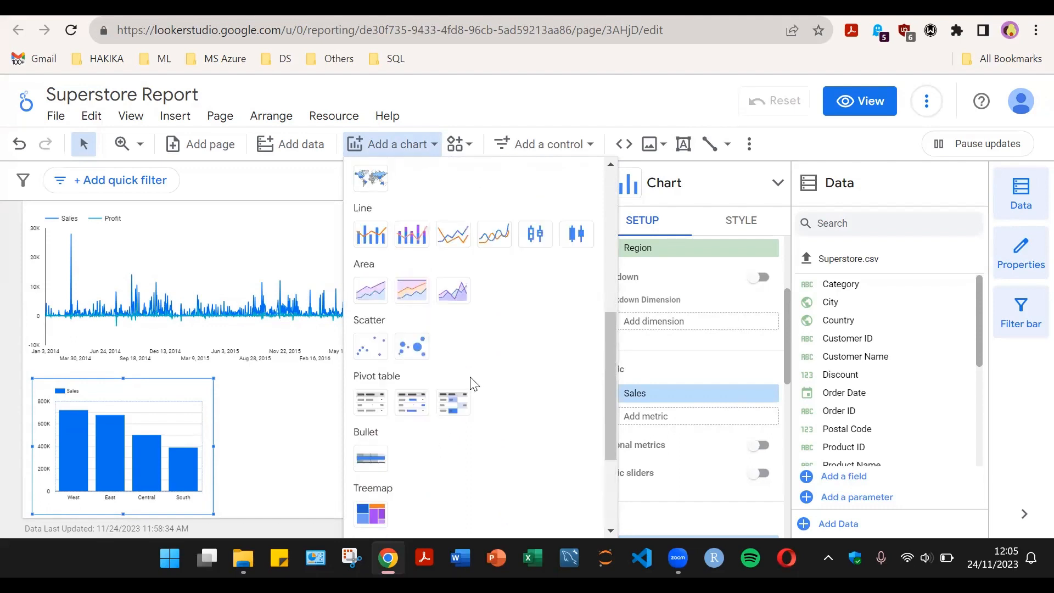
click(411, 310)
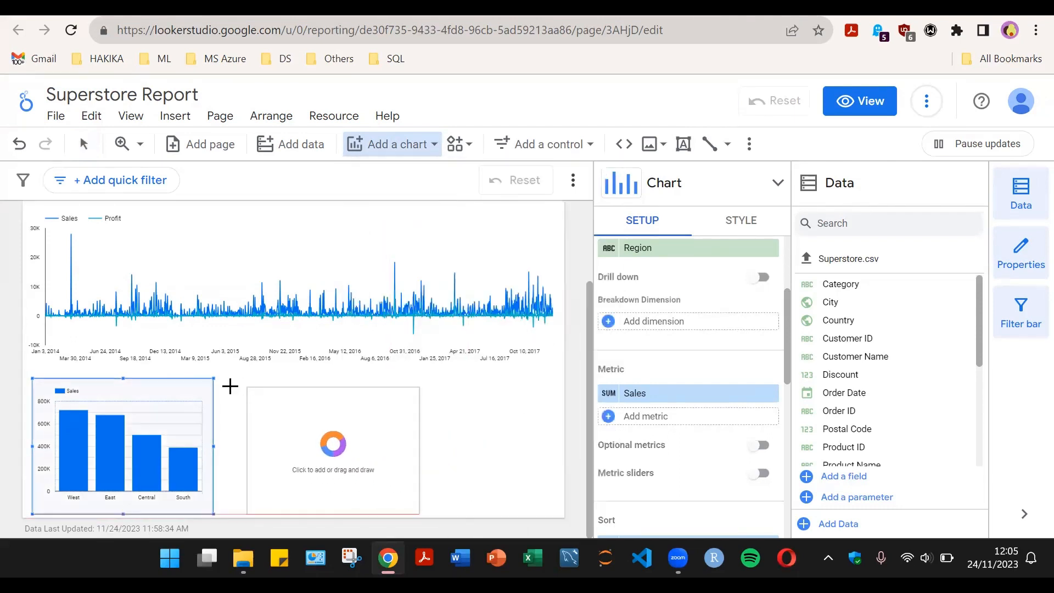
click(225, 378)
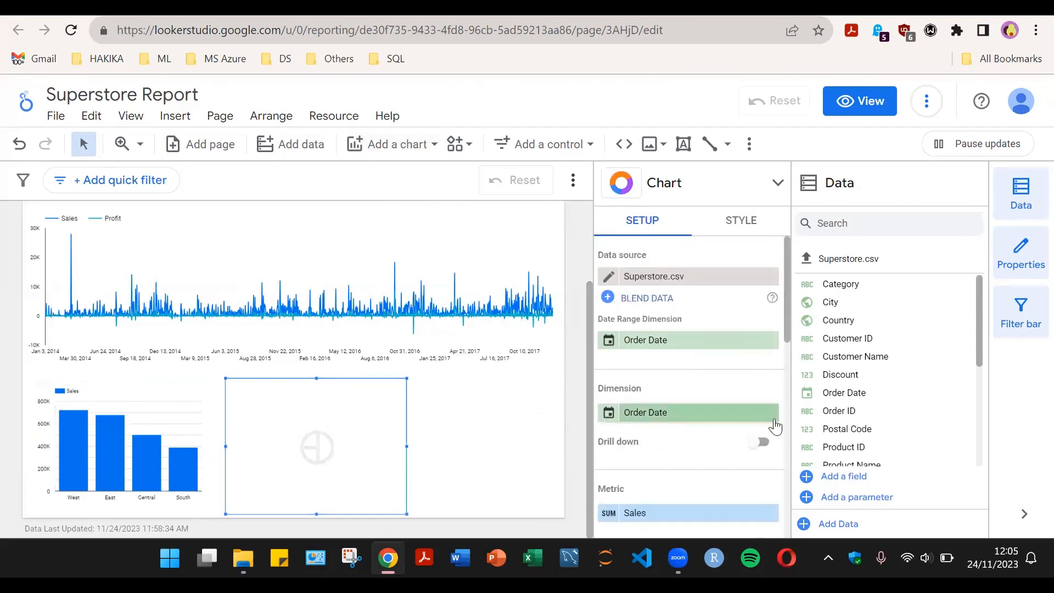
Set the donut chart's dimension to Category, keeping Sales as its metric.
scroll(738, 399, down, 5)
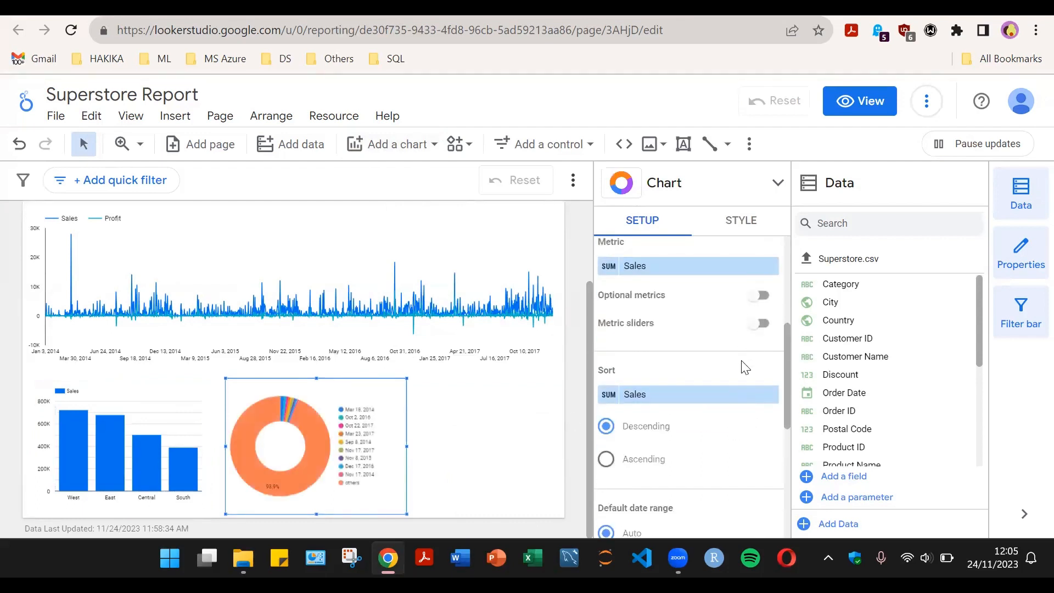
scroll(740, 357, up, 2)
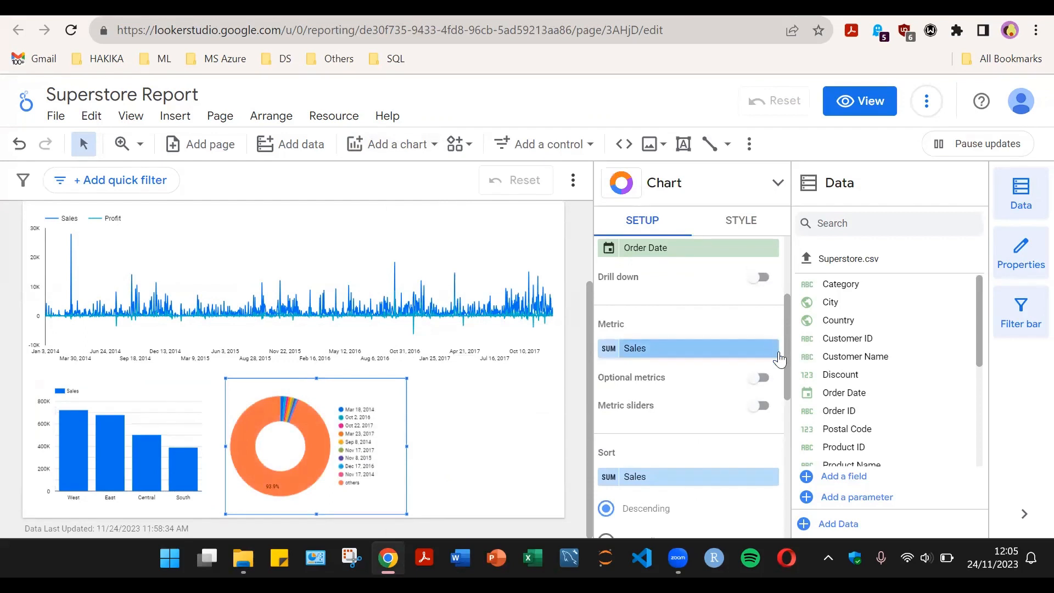
scroll(769, 362, up, 3)
scroll(766, 425, down, 2)
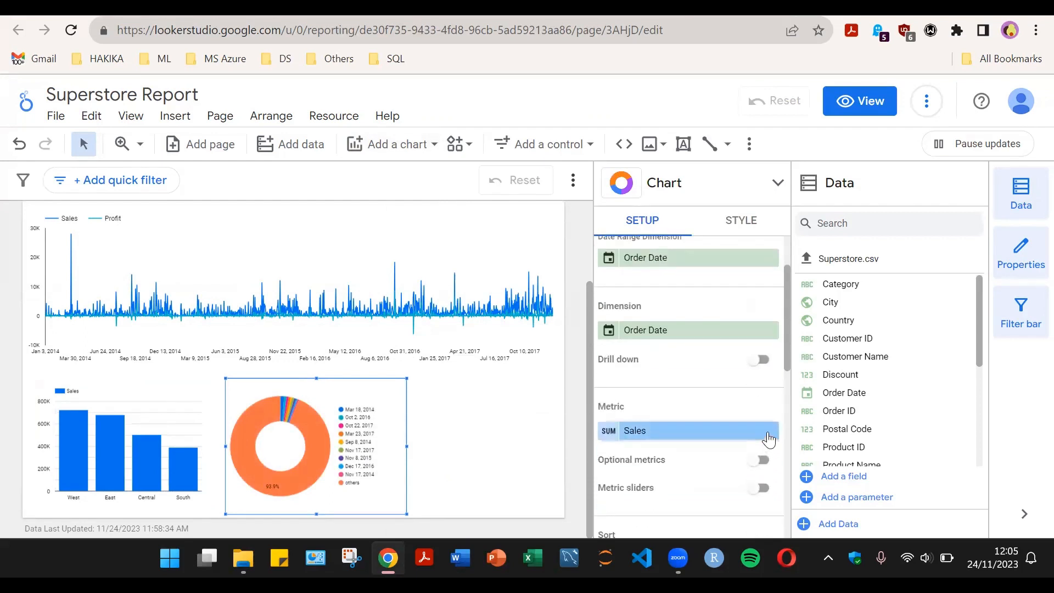
scroll(767, 439, down, 3)
scroll(744, 405, up, 4)
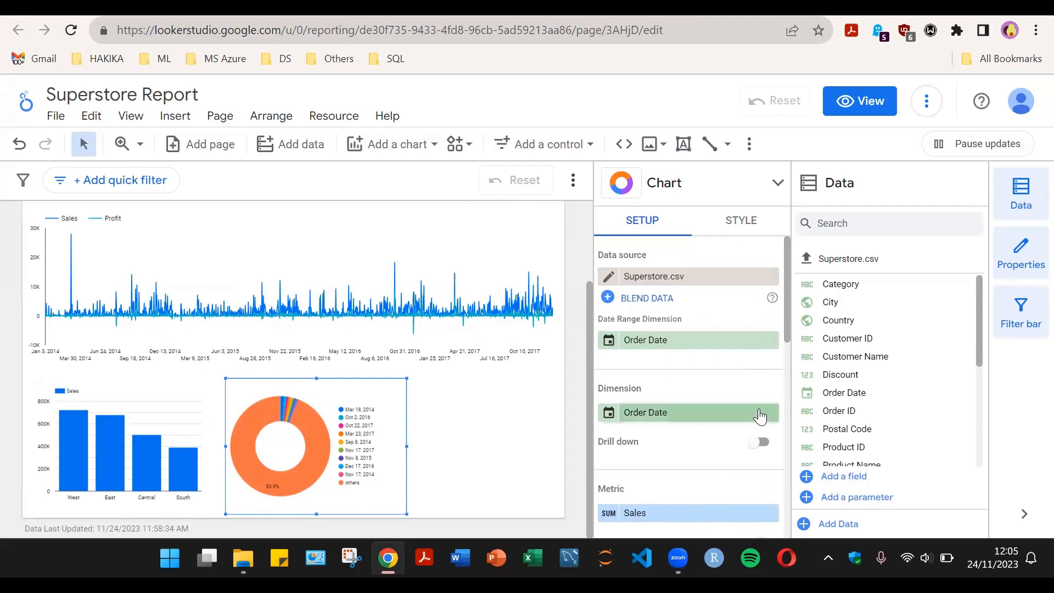
click(709, 414)
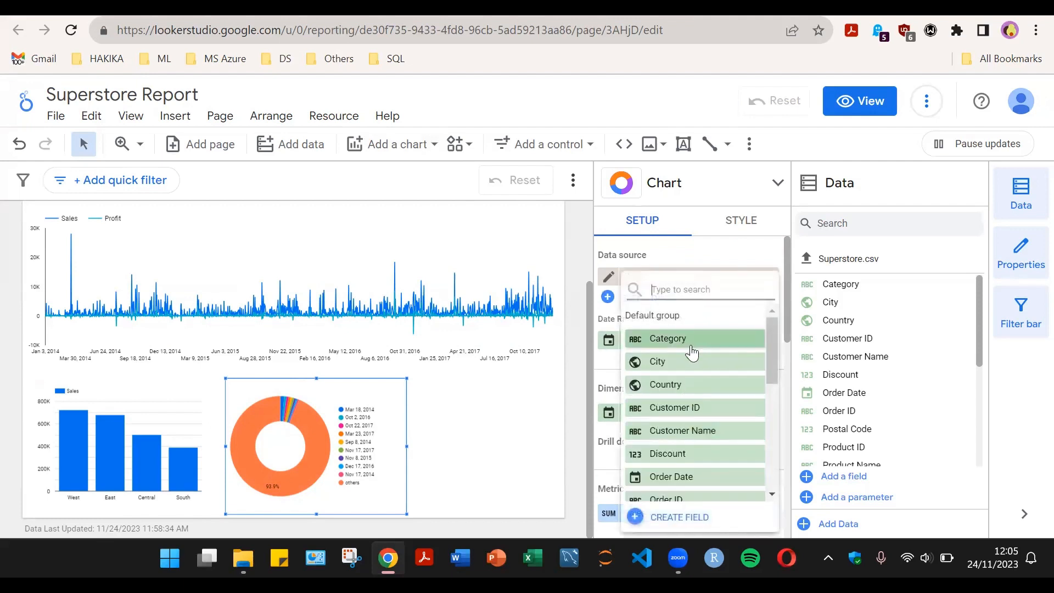
scroll(698, 400, down, 3)
scroll(697, 407, down, 2)
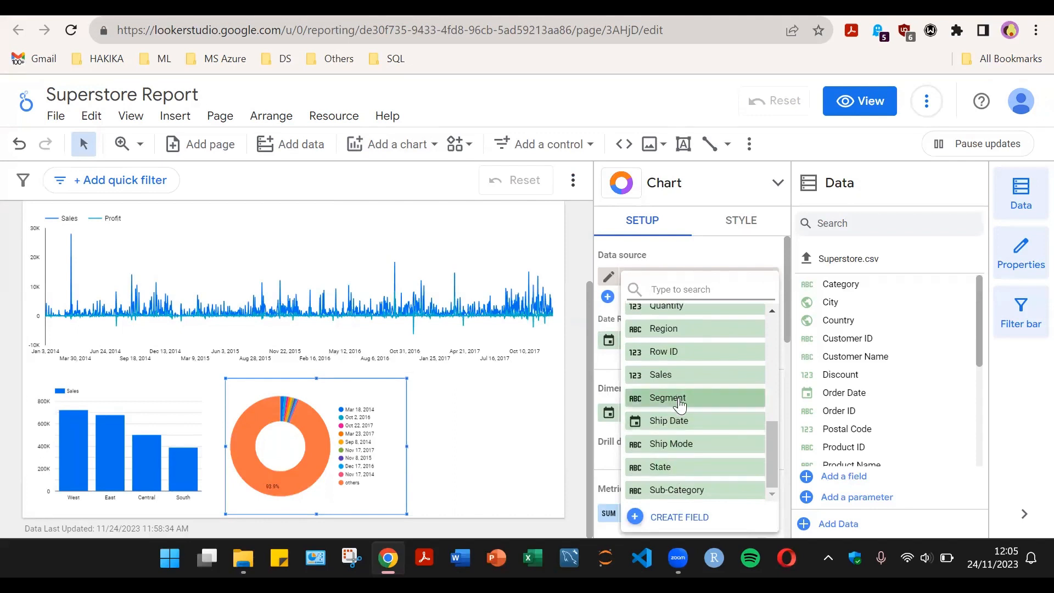
scroll(680, 397, up, 5)
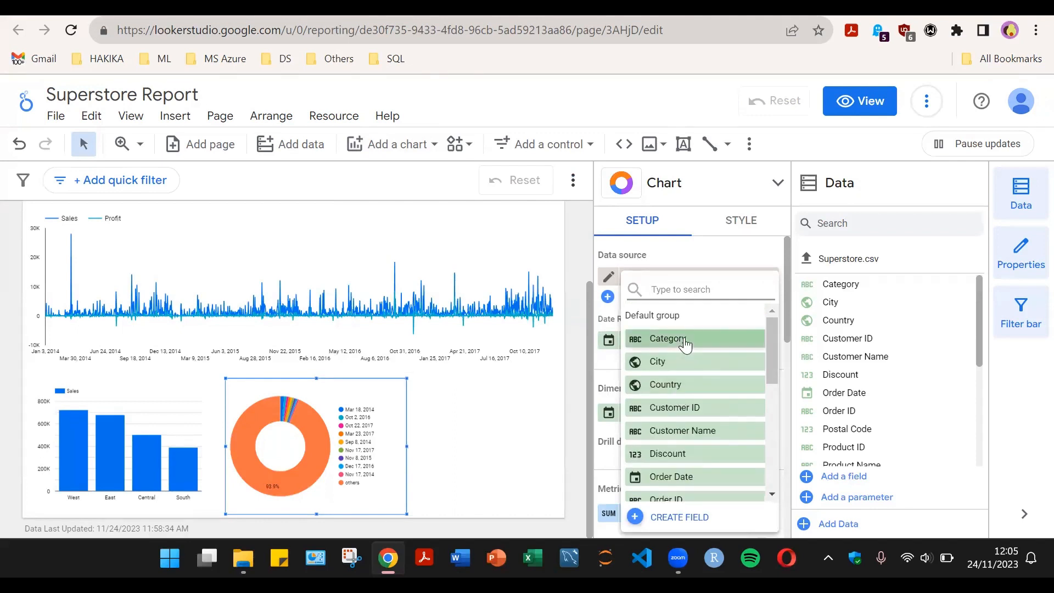
click(682, 340)
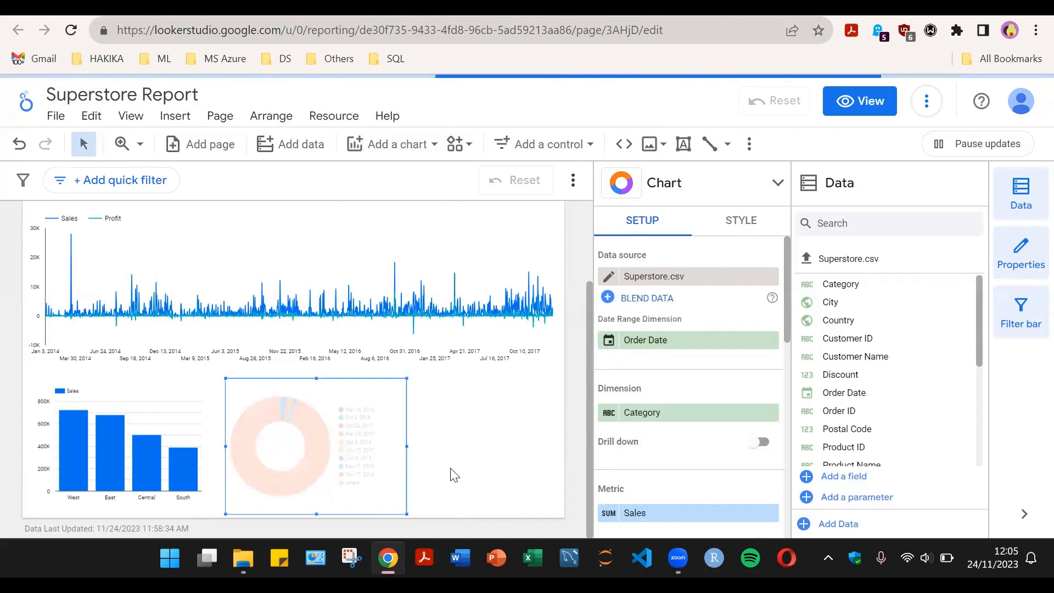
Add a line chart to the right of the donut chart, below the time series chart.
click(487, 430)
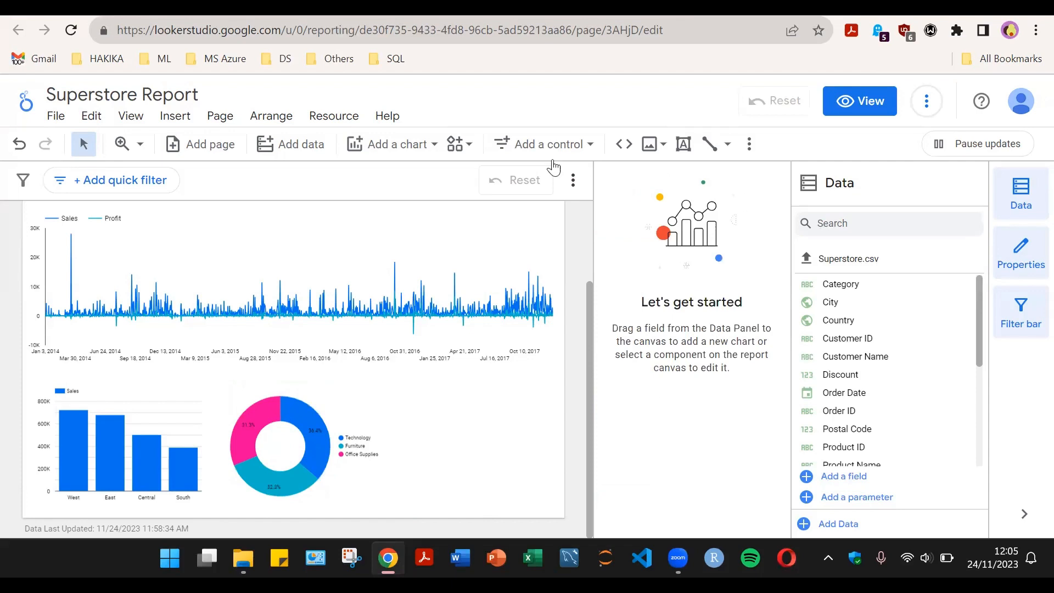
click(428, 144)
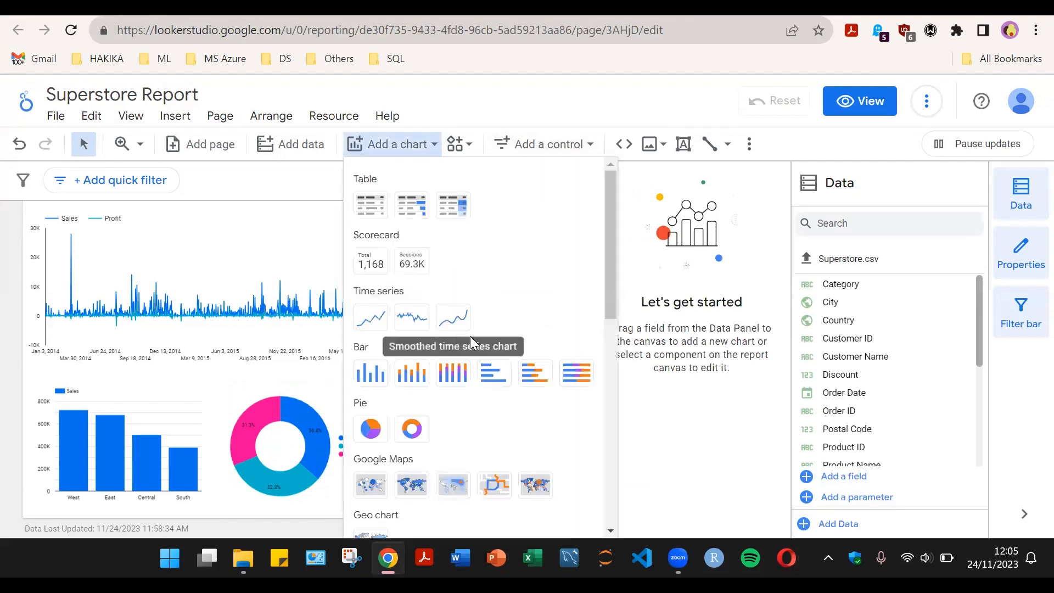
scroll(469, 336, down, 3)
scroll(423, 346, down, 3)
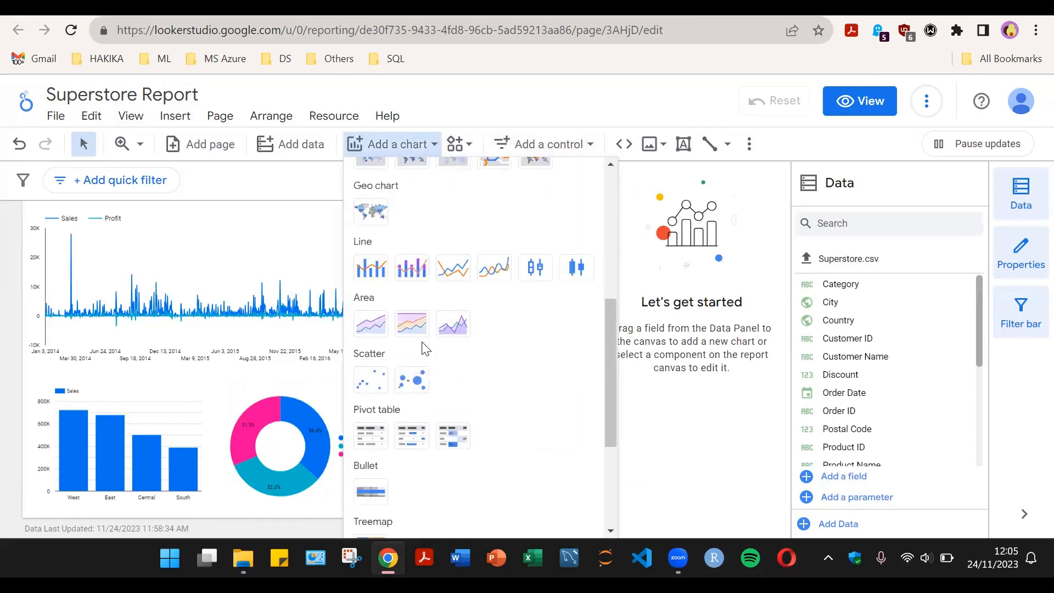
click(424, 327)
click(405, 376)
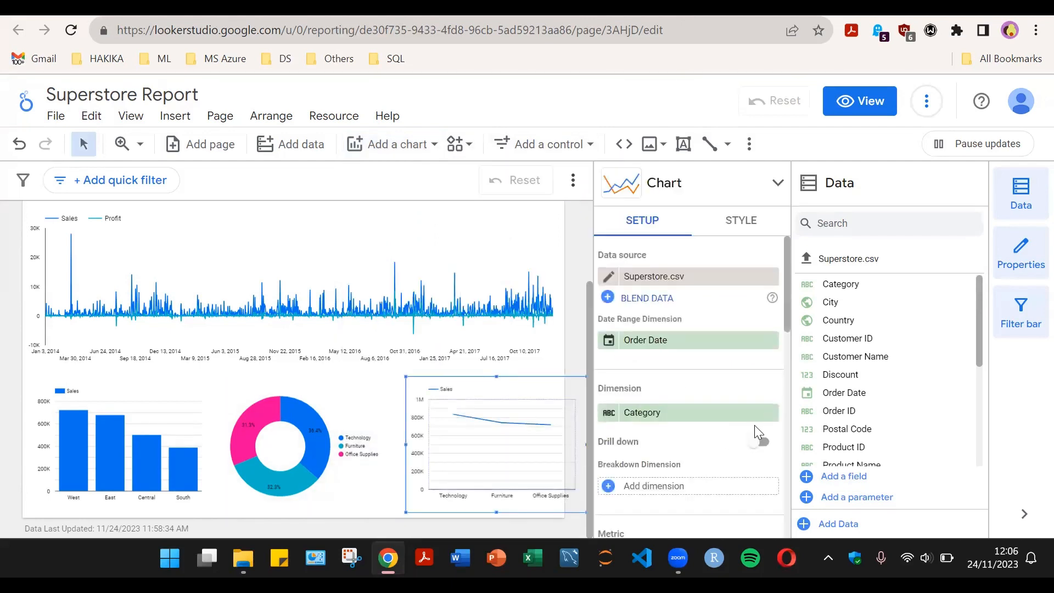
Set the line chart's dimension to Sub-Category and leave drill down switched off.
scroll(754, 424, down, 2)
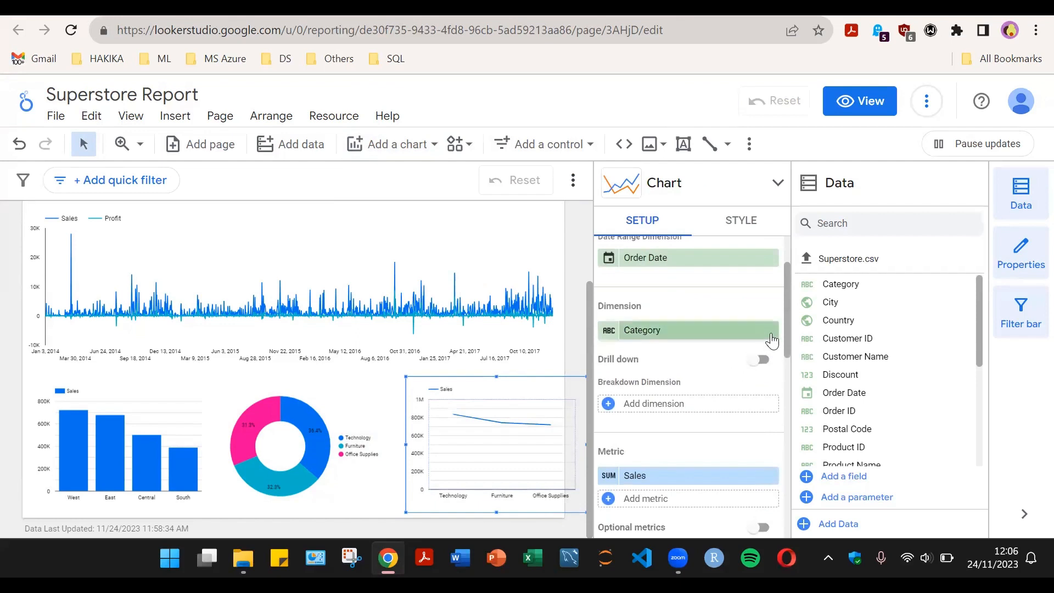
click(764, 336)
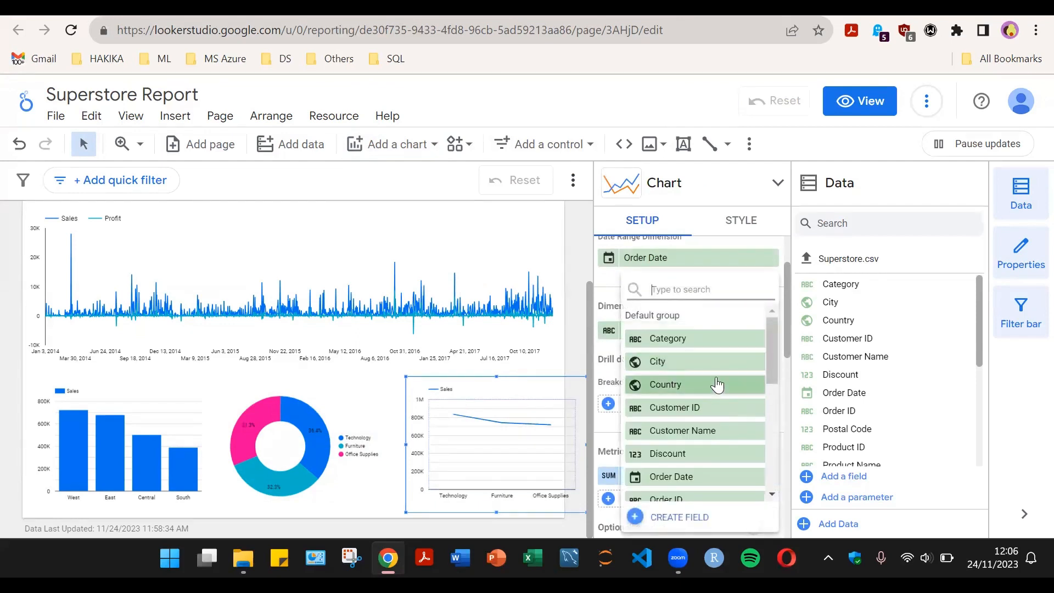
scroll(702, 402, down, 5)
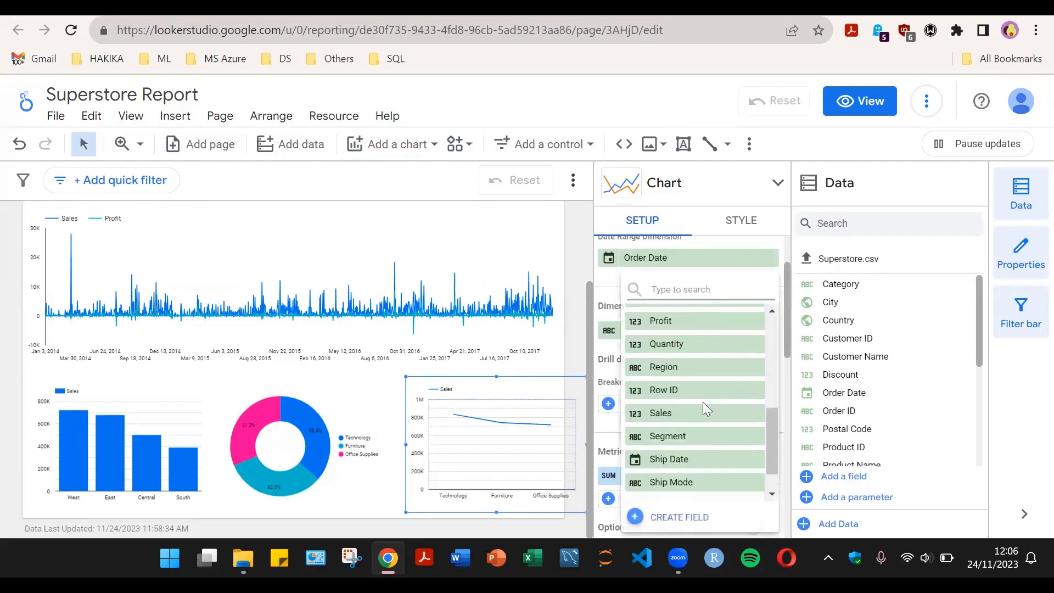
click(685, 491)
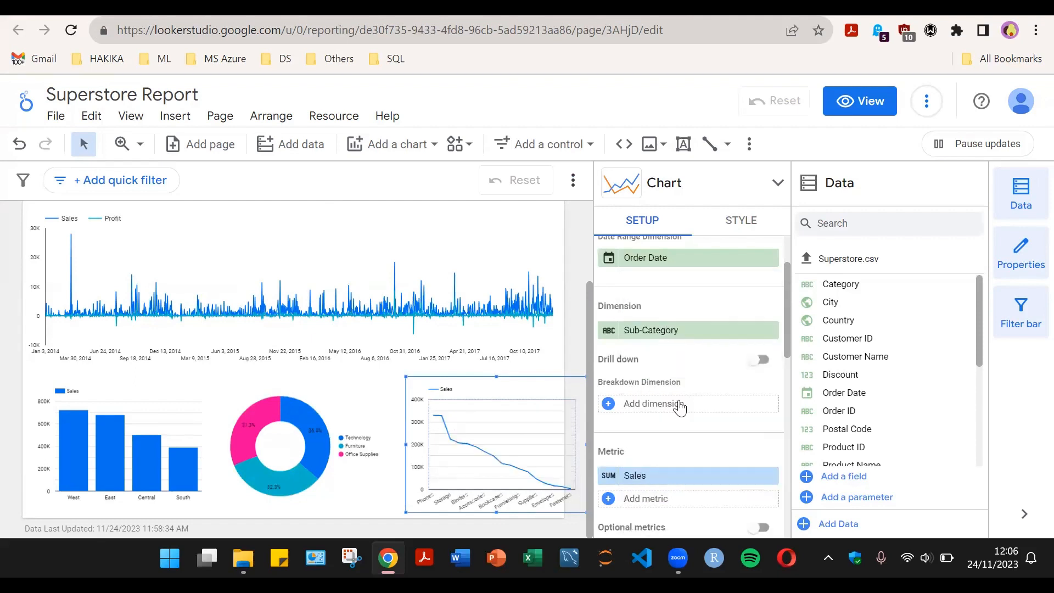
click(760, 360)
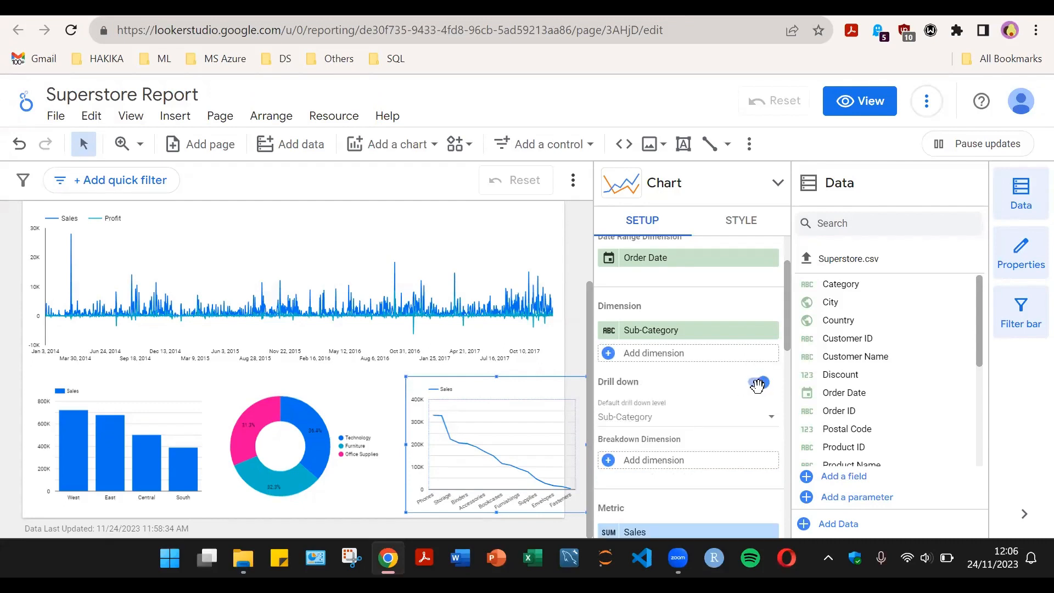
click(759, 383)
Add Profit as a second metric to the line chart, alongside Sales.
scroll(699, 432, down, 3)
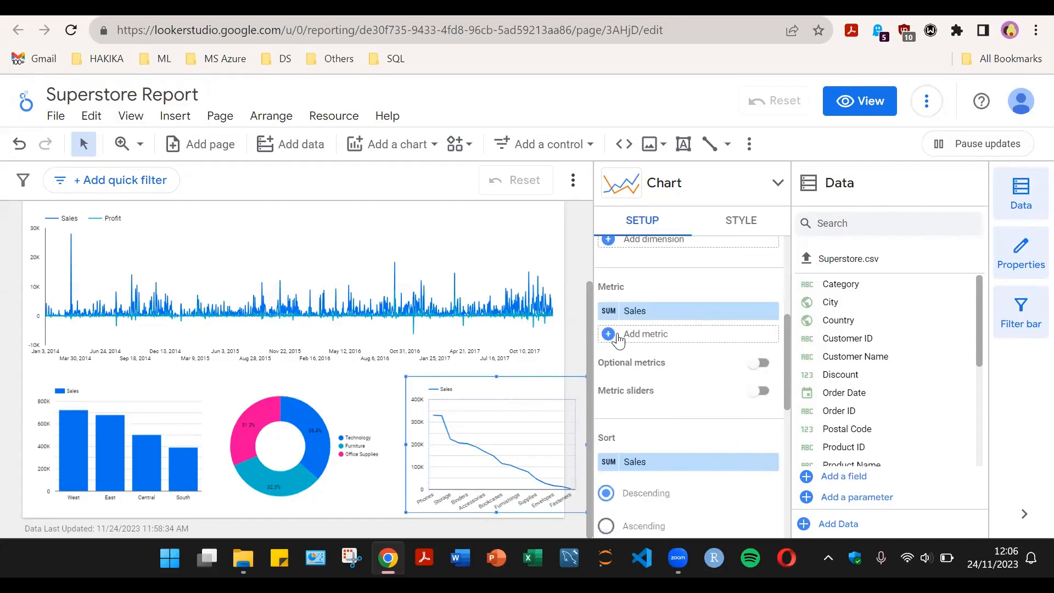
click(686, 334)
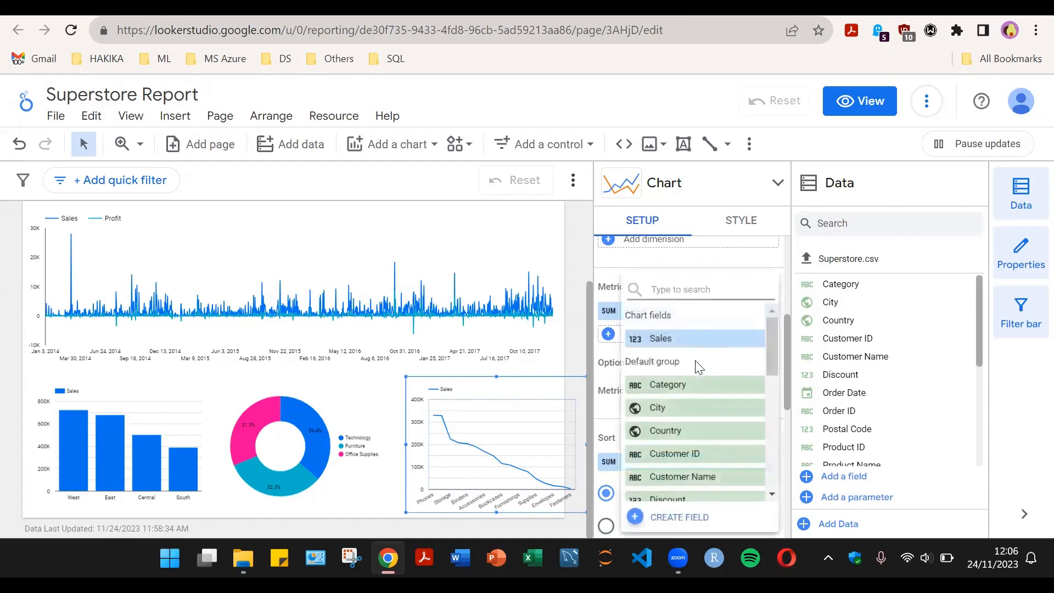
scroll(713, 409, down, 3)
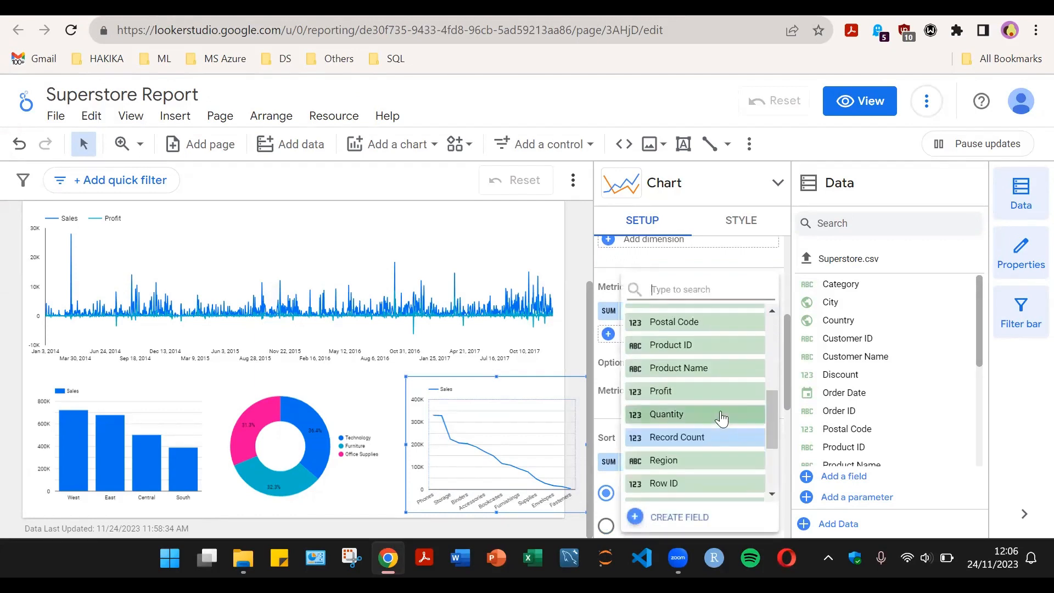
click(691, 396)
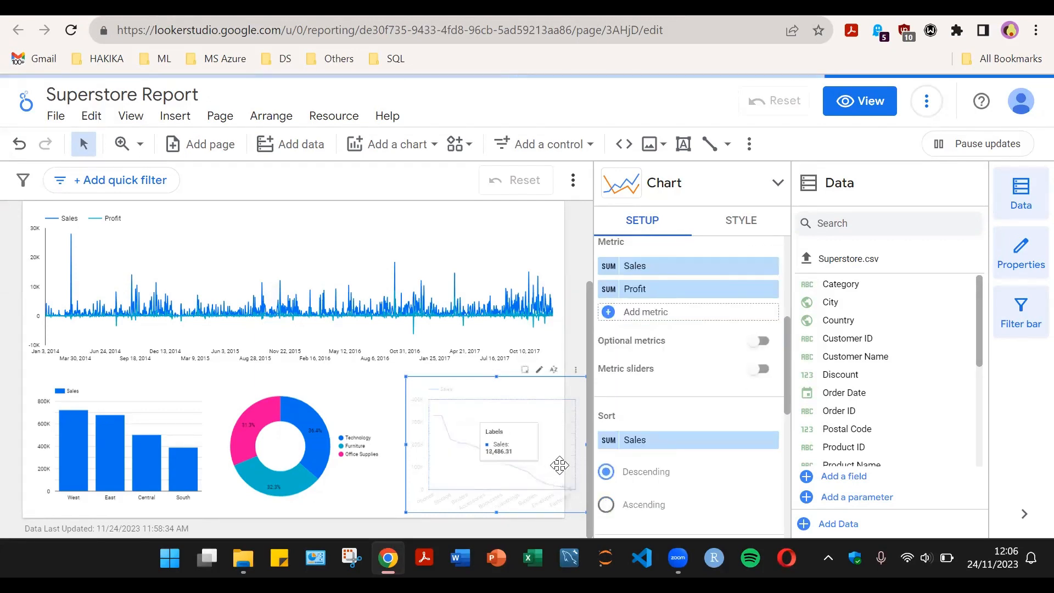
Narrow the donut chart from its right edge to free space beside the line chart.
click(775, 187)
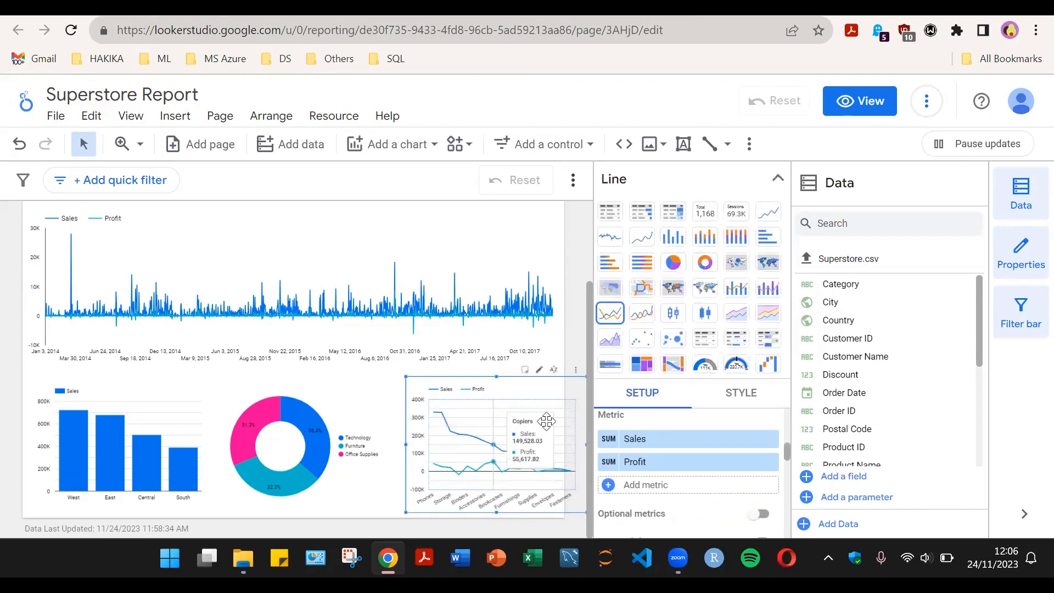
click(356, 408)
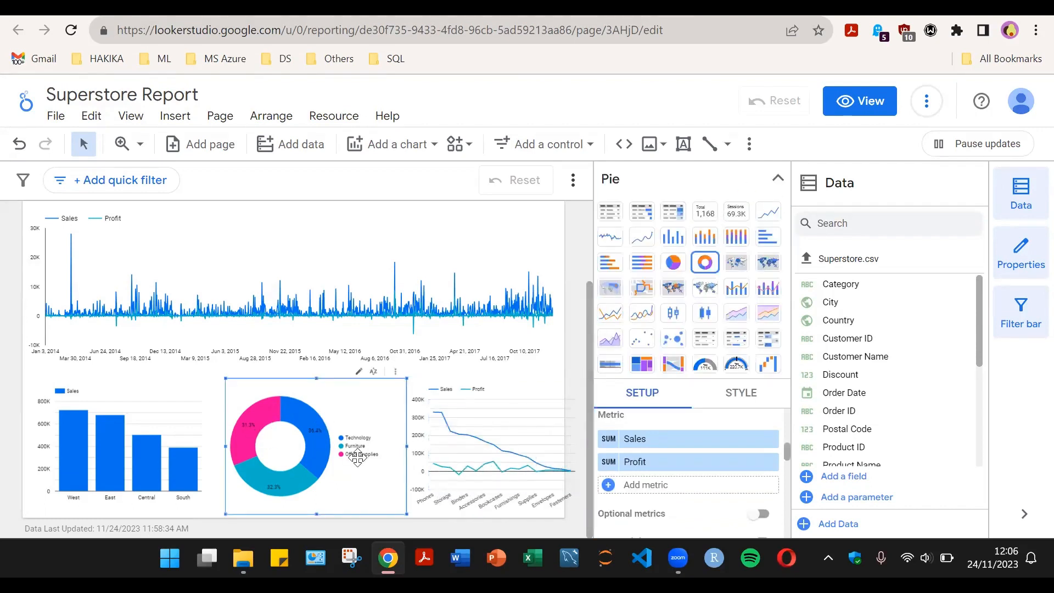
drag(405, 446, 366, 446)
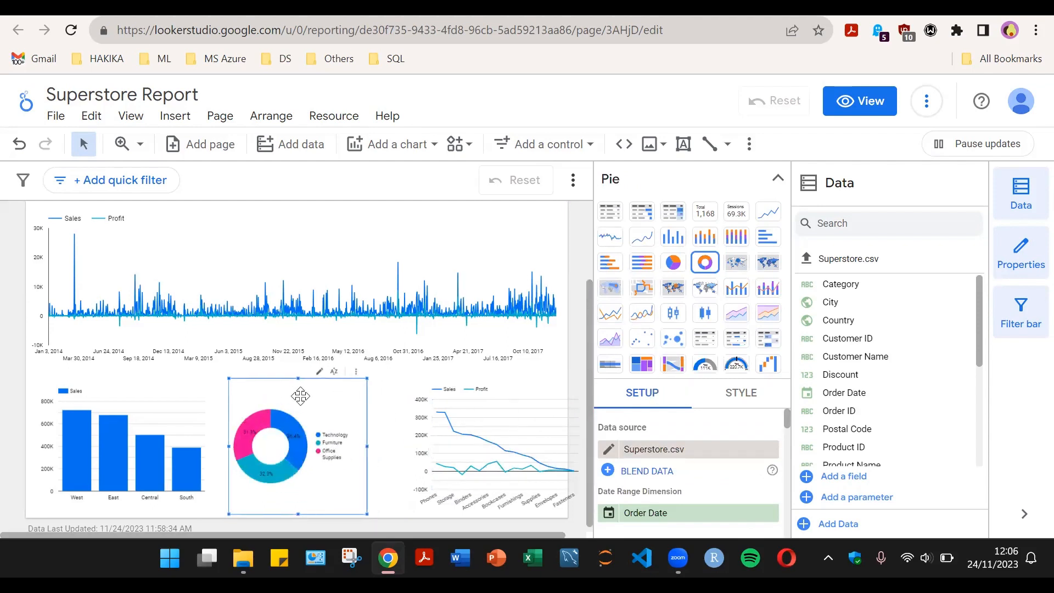
Move the line chart left so it fits within the report page, and clear the Bookcases cross-filter.
click(504, 453)
drag(433, 383, 401, 389)
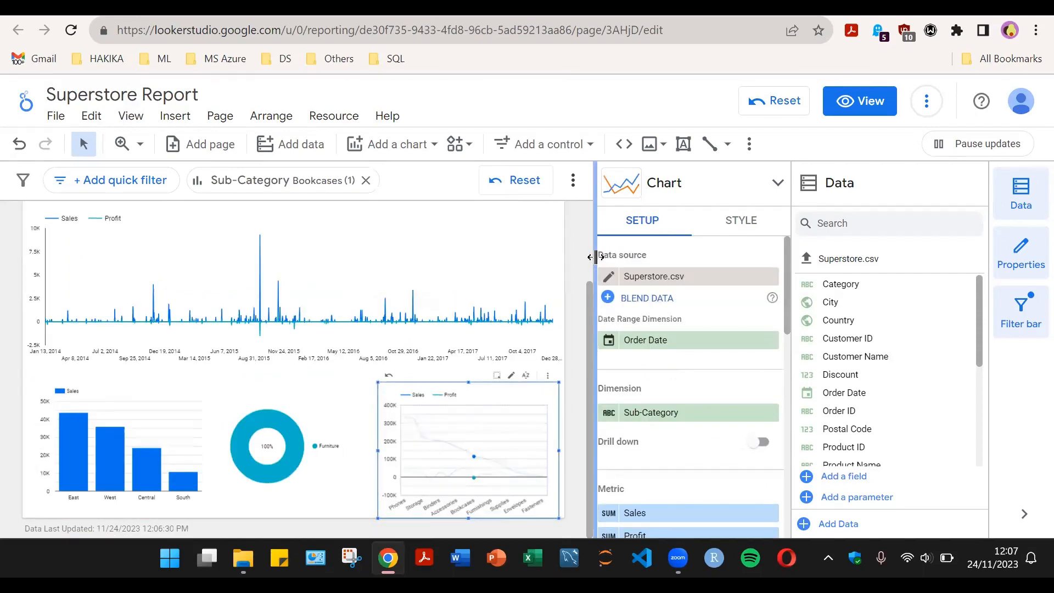
click(576, 241)
click(366, 180)
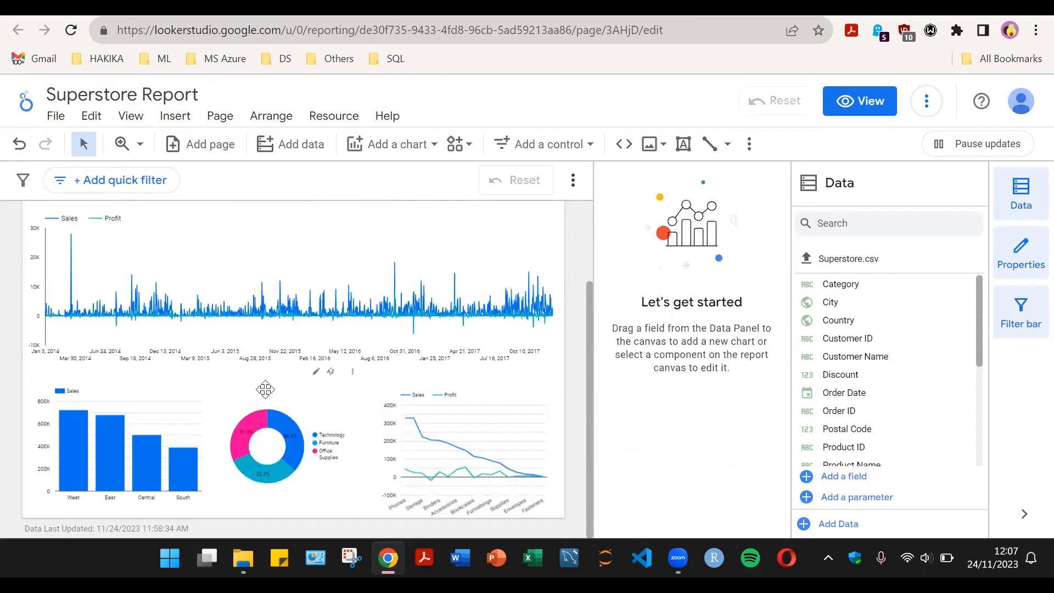
Move the Profit scorecard to midway between the Sales scorecard and the Quantity gauge.
scroll(269, 395, up, 2)
scroll(280, 406, down, 2)
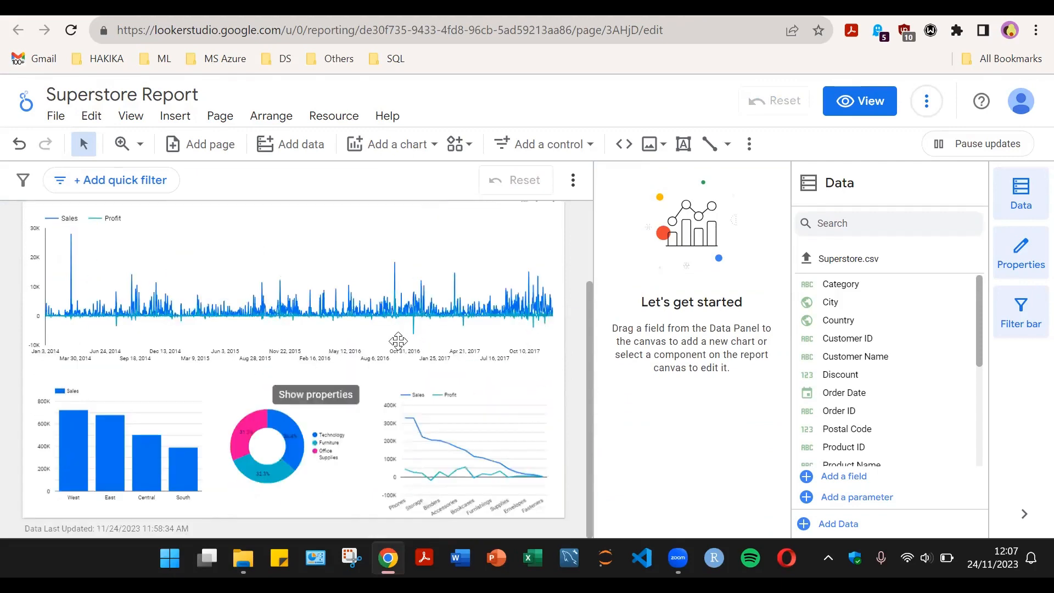
scroll(362, 354, up, 2)
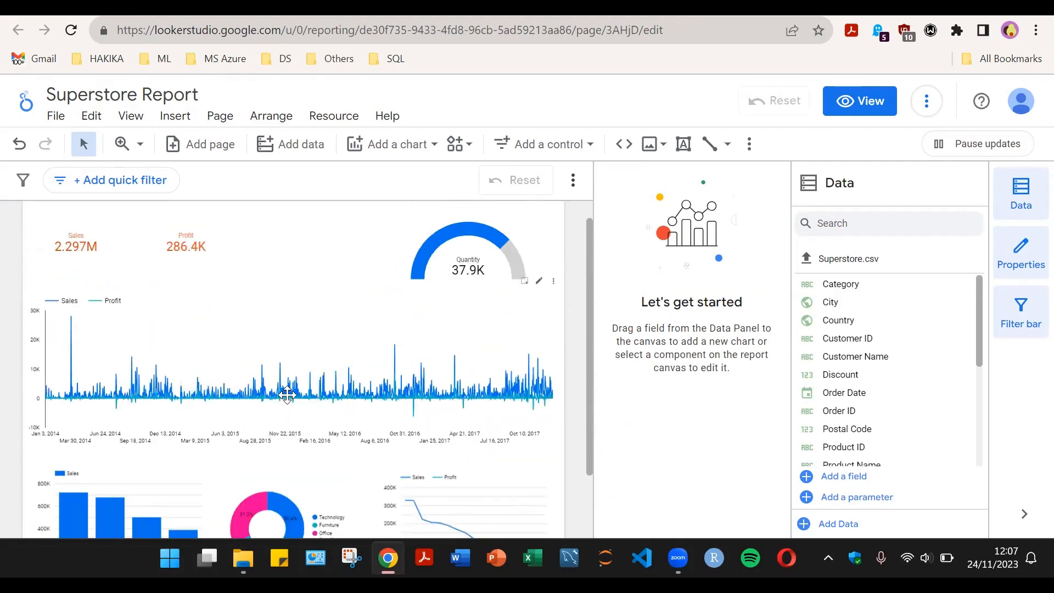
scroll(287, 395, down, 2)
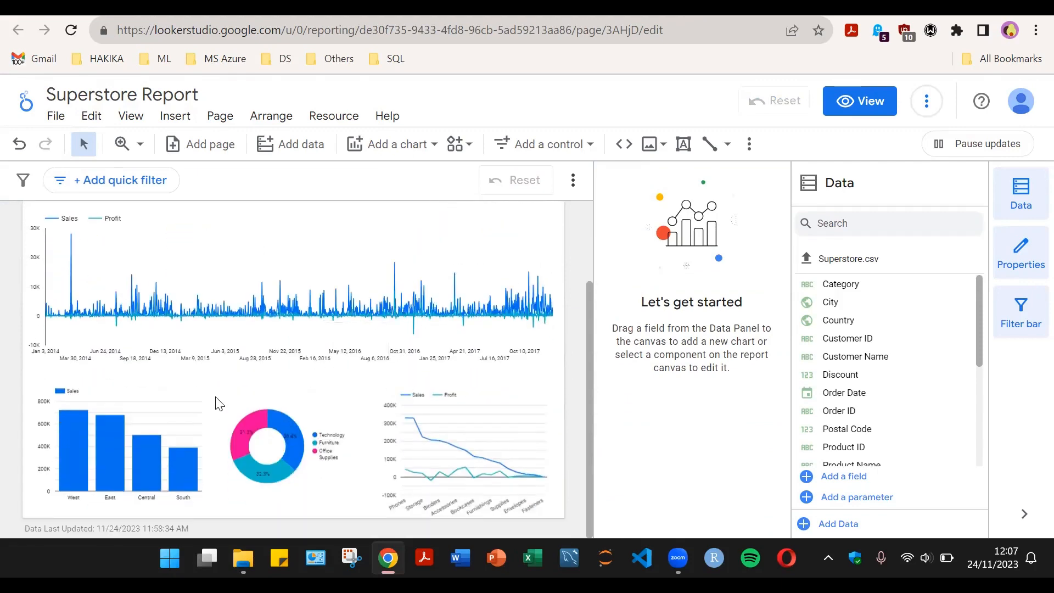
scroll(219, 400, up, 2)
drag(189, 273, 281, 273)
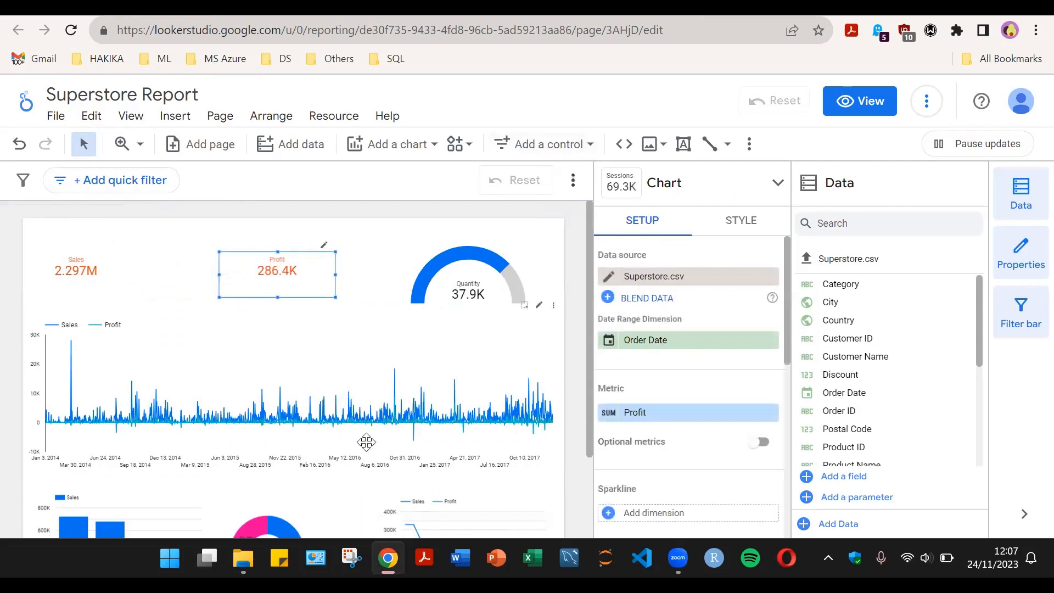
Review the report page's layout, compare it with the dashboard open in QuickSight, and return to the Looker Studio report.
scroll(366, 442, down, 2)
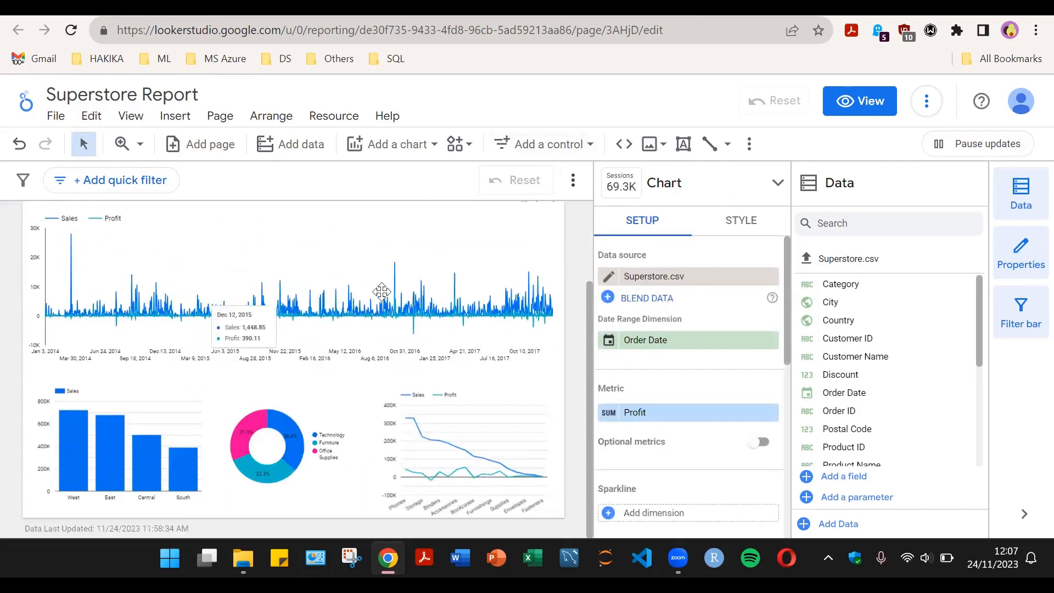
scroll(184, 281, up, 2)
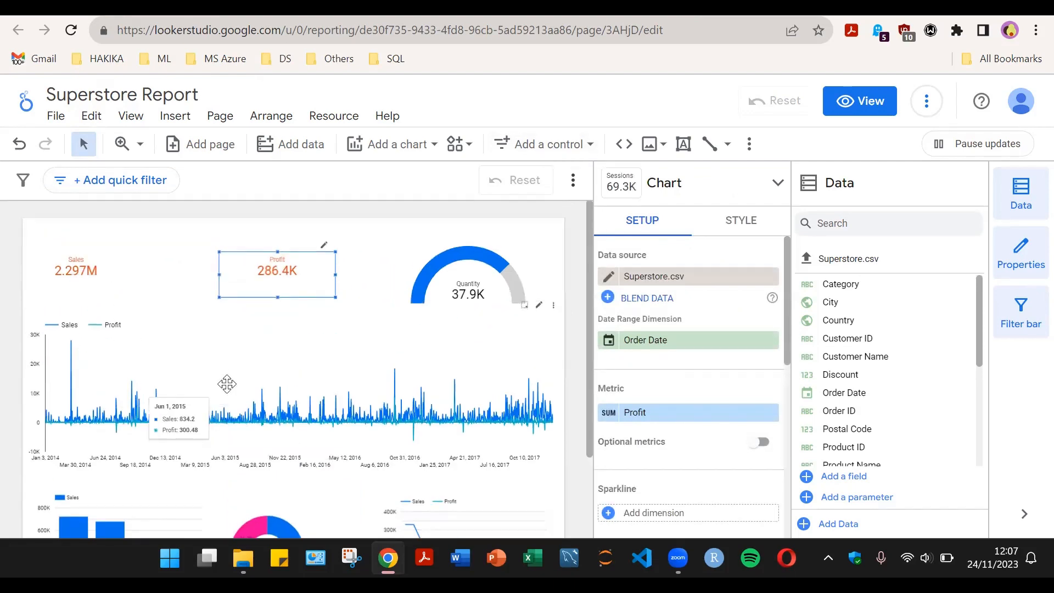
scroll(226, 383, down, 2)
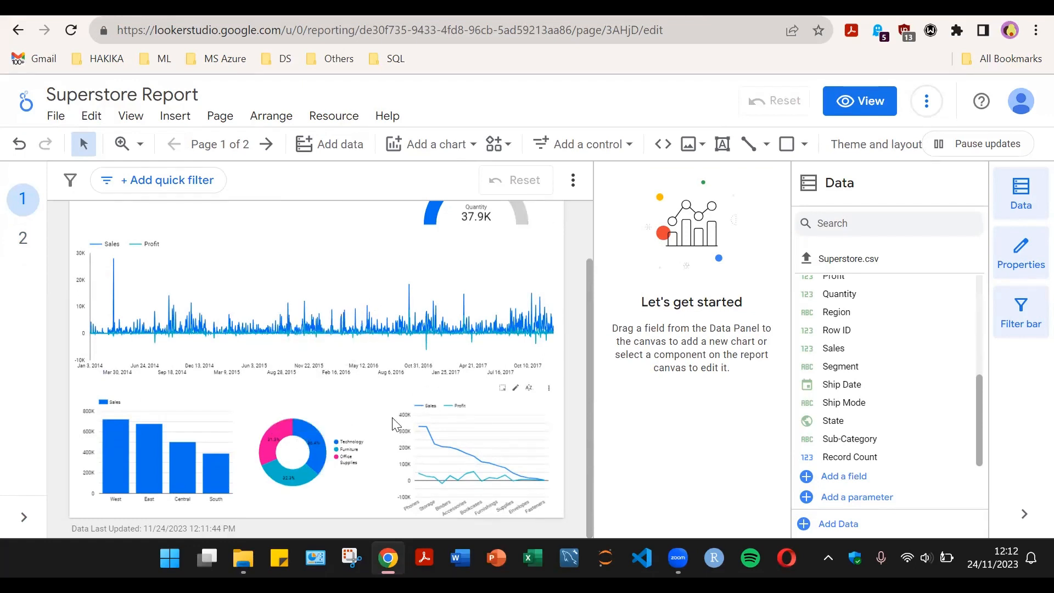
scroll(393, 424, up, 1)
scroll(390, 415, down, 1)
scroll(404, 407, up, 1)
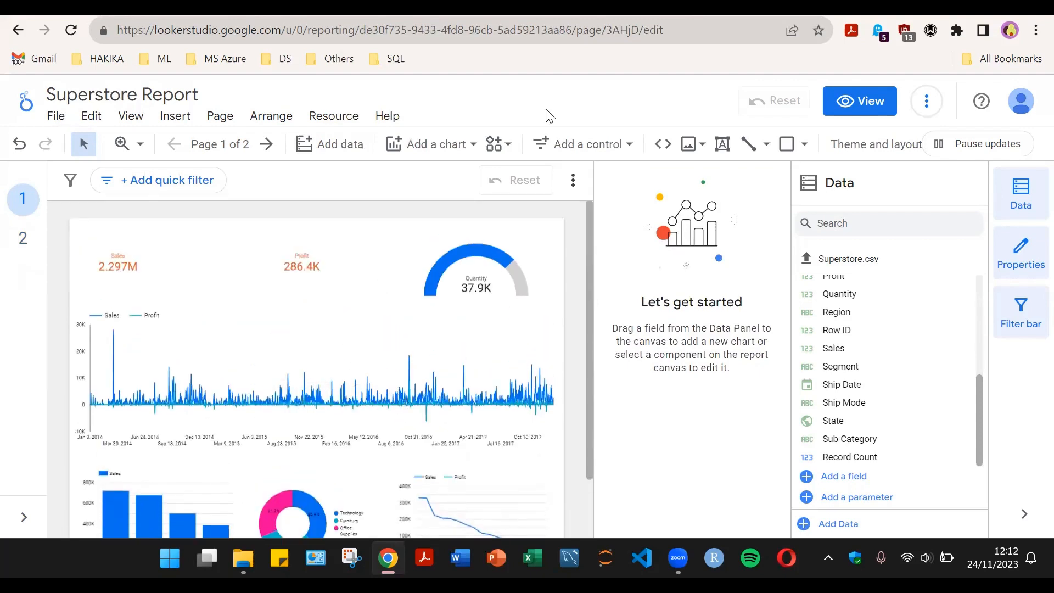
key(ctrl+Tab)
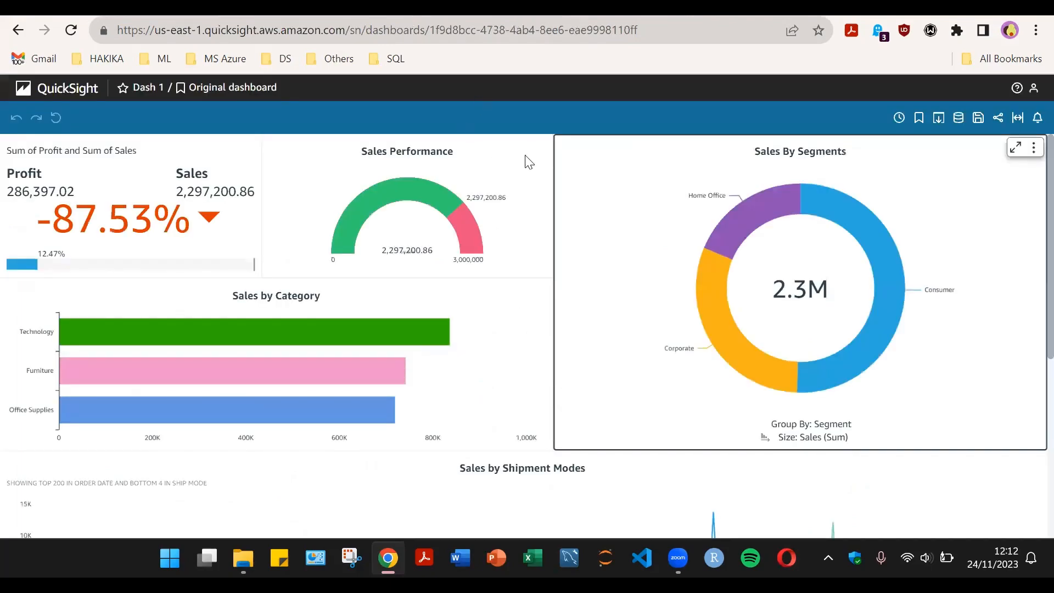
scroll(503, 265, down, 4)
scroll(484, 243, up, 3)
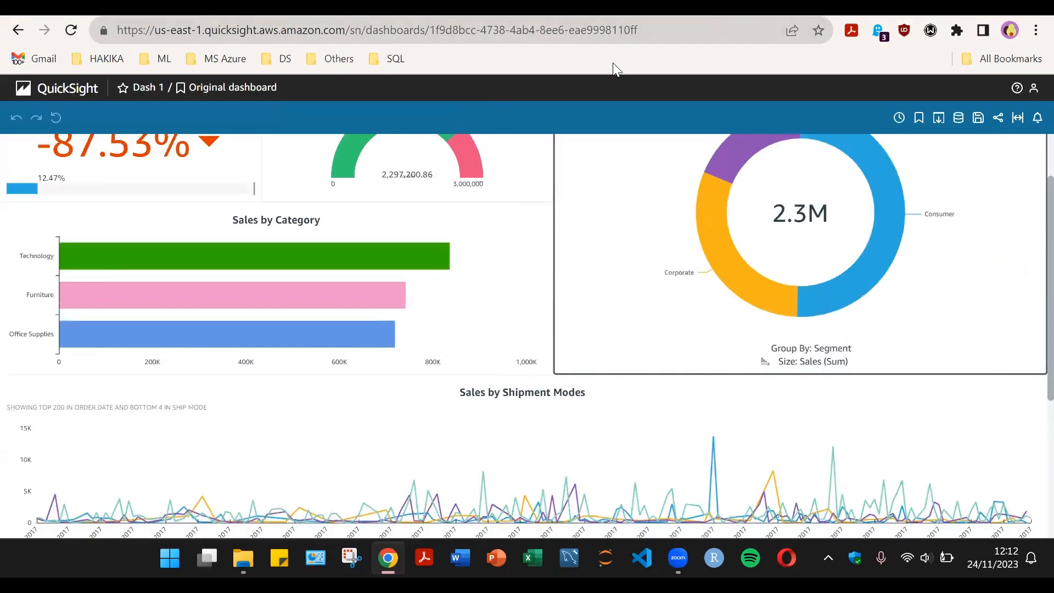
key(ctrl+shift+Tab)
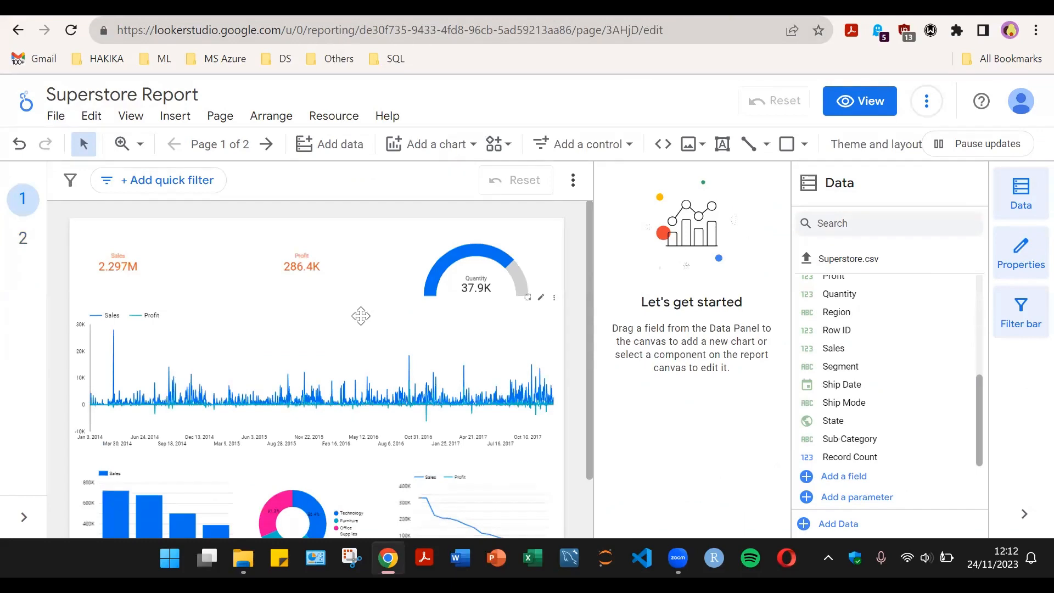
Hide the Properties and Data panes to enlarge the report canvas, and look over the charts.
click(1021, 253)
click(1021, 192)
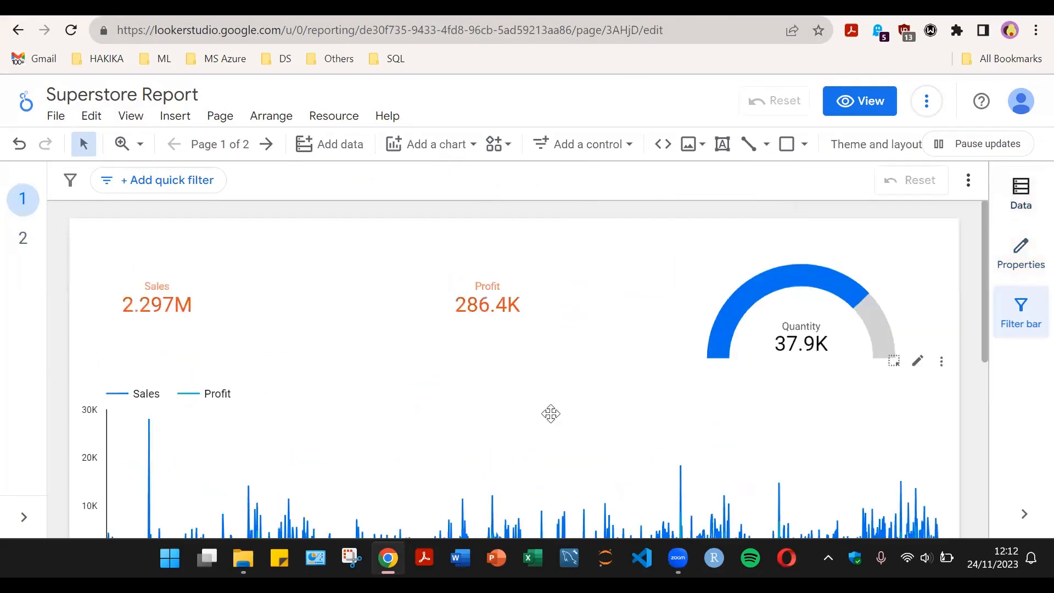
scroll(549, 417, down, 7)
scroll(443, 337, up, 5)
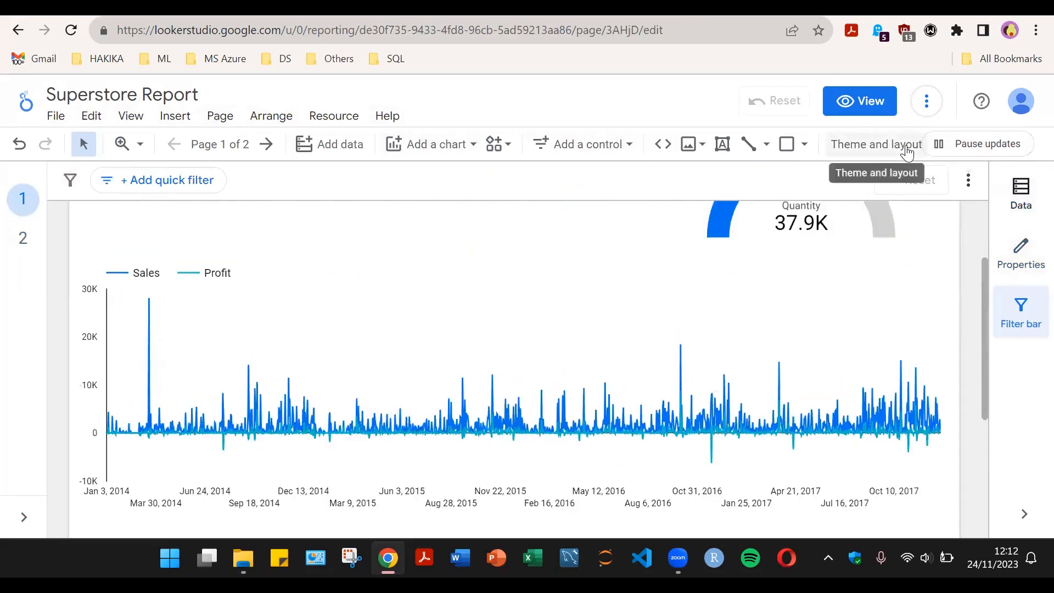
Apply the Constellation theme to the report and hide the theme settings.
click(893, 156)
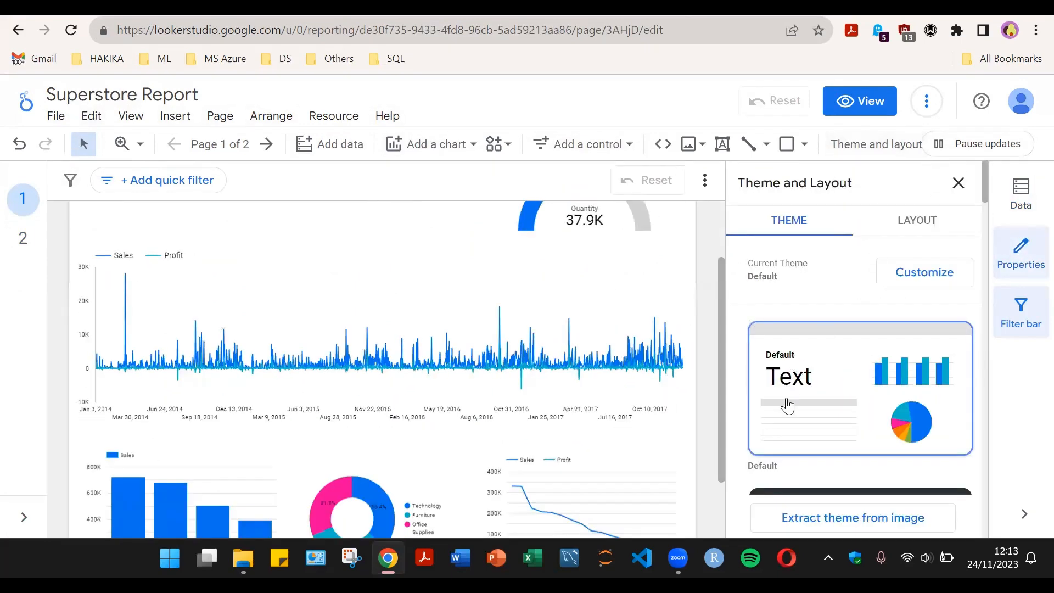
scroll(818, 421, down, 9)
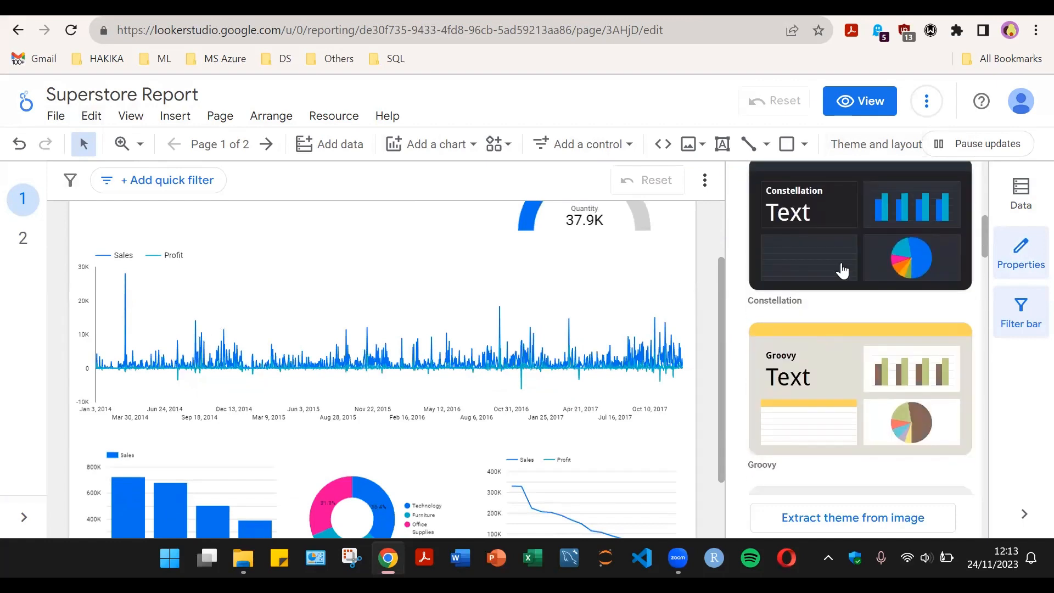
click(839, 265)
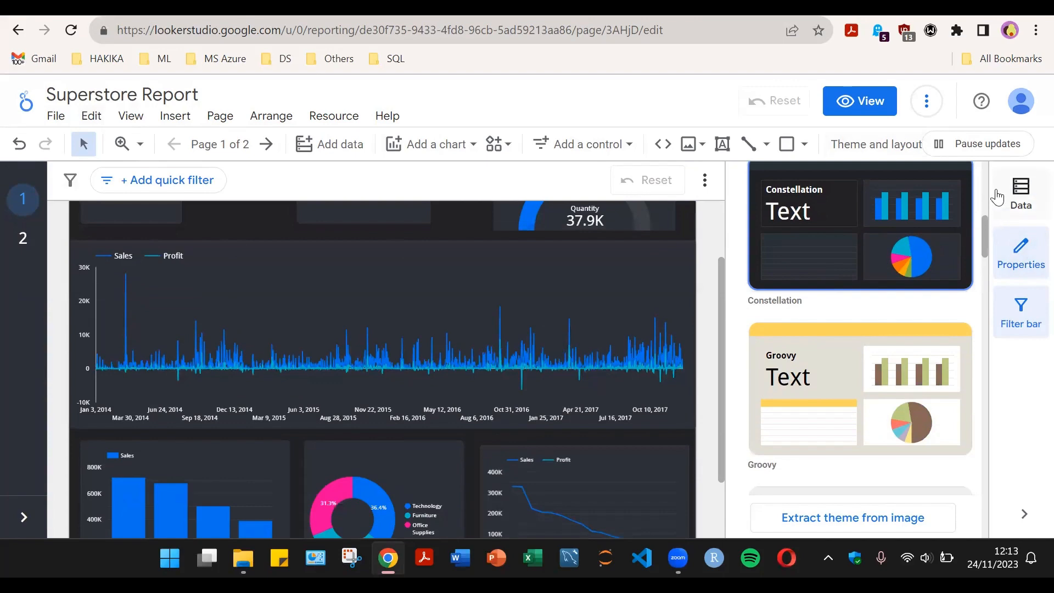
click(1006, 260)
scroll(444, 395, up, 5)
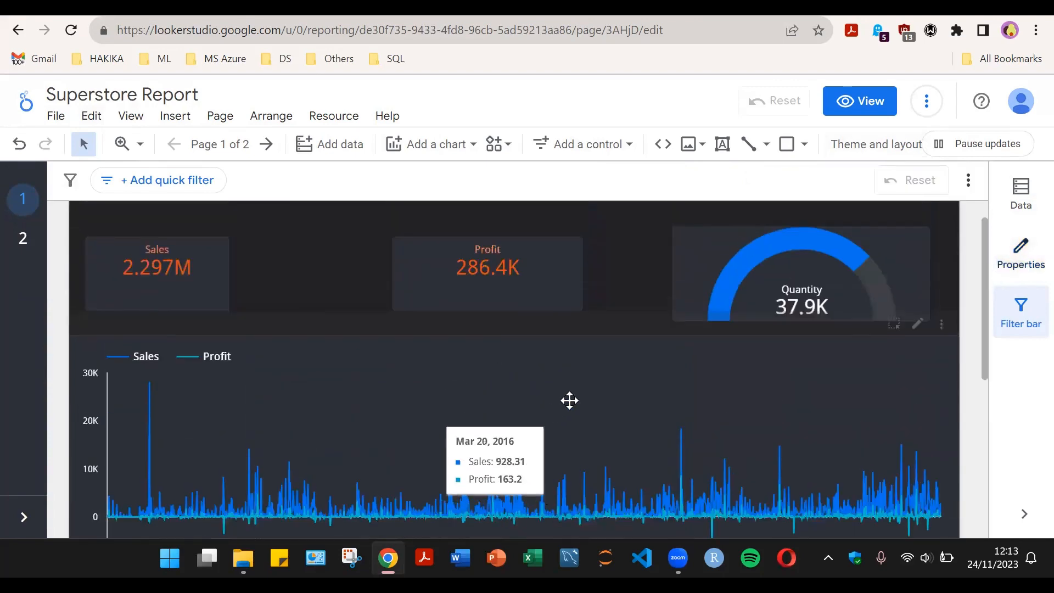
Look over the themed charts on page 1, check page 2 of the report, and return to page 1.
scroll(520, 404, down, 6)
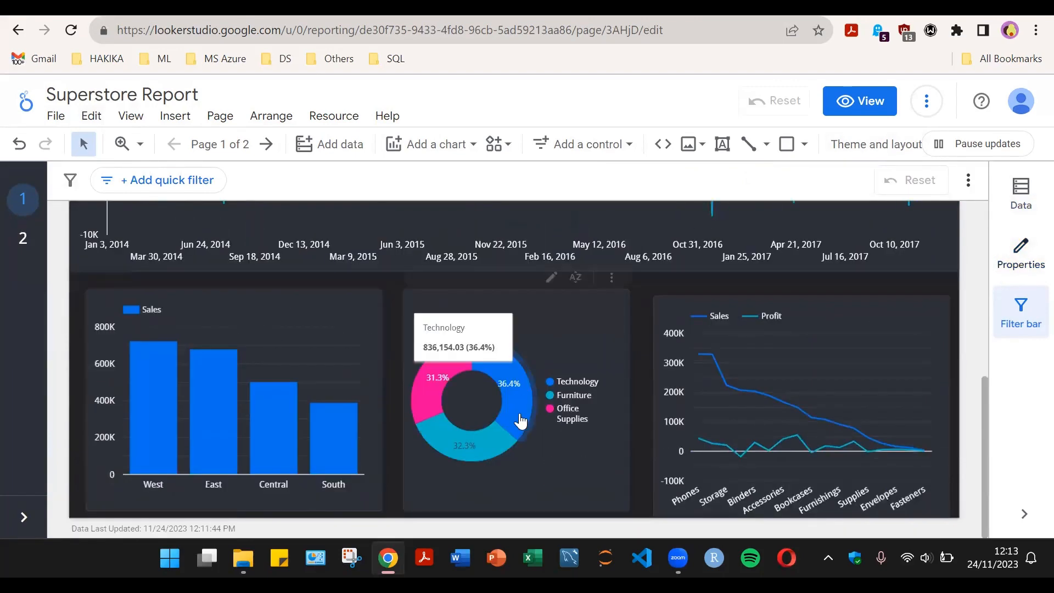
scroll(390, 383, up, 7)
click(21, 240)
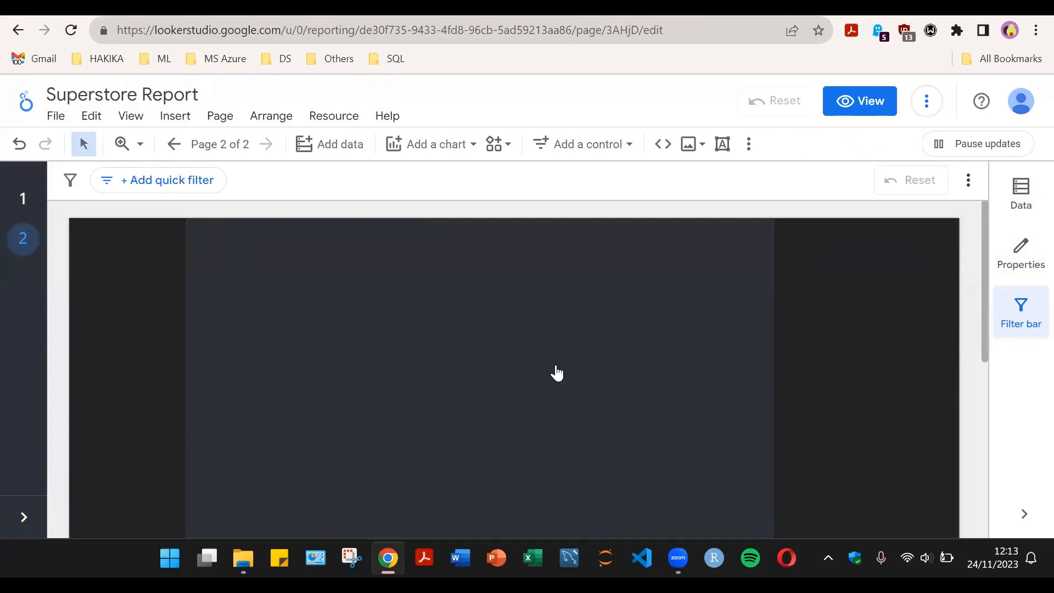
click(23, 199)
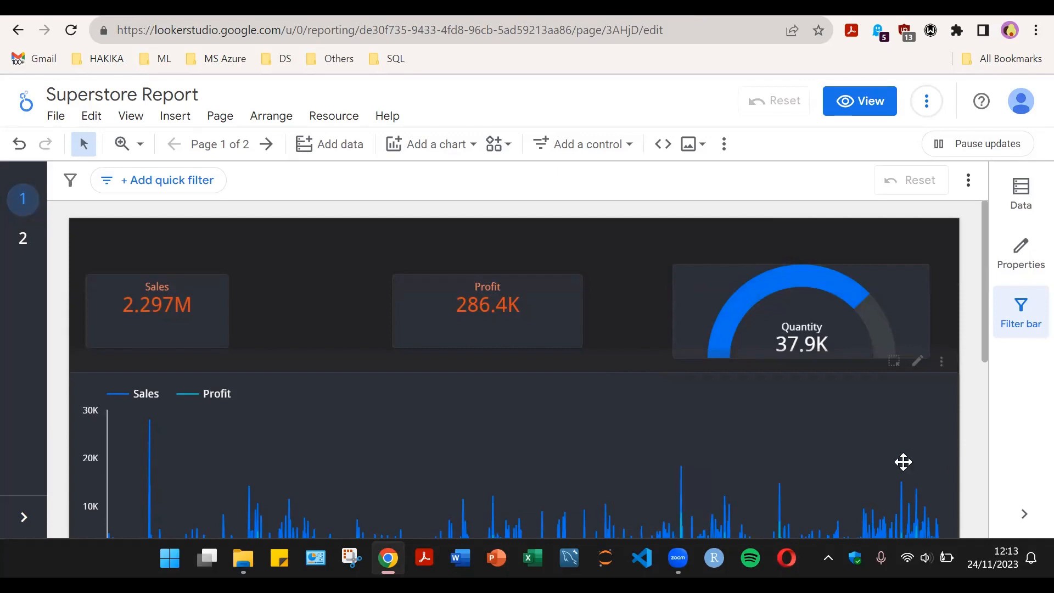
Cross-filter the report to Office Supplies from the Category donut chart and review the other charts.
scroll(600, 413, down, 6)
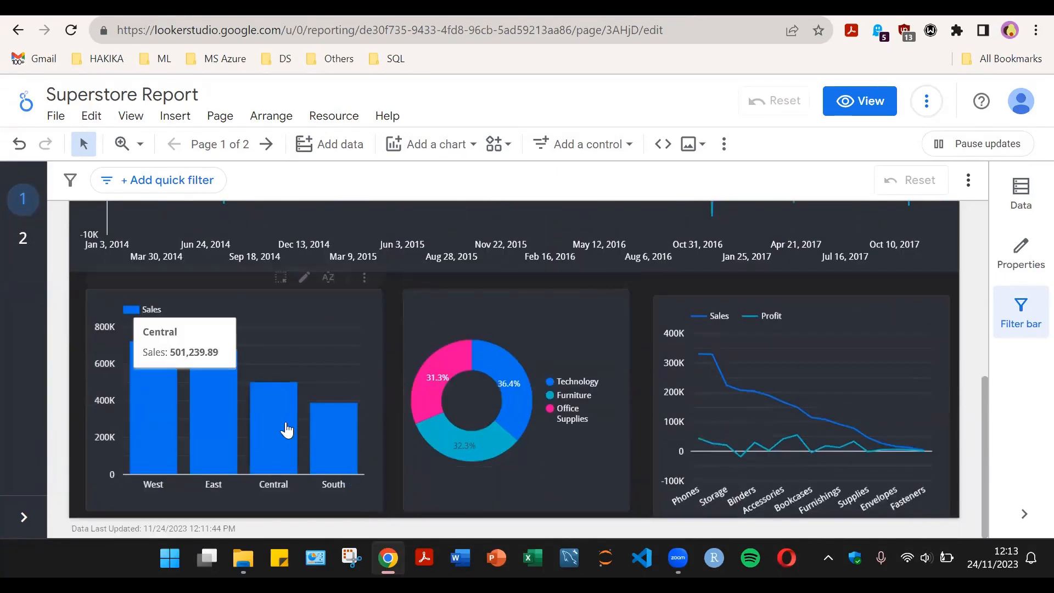
mouse_move(438, 373)
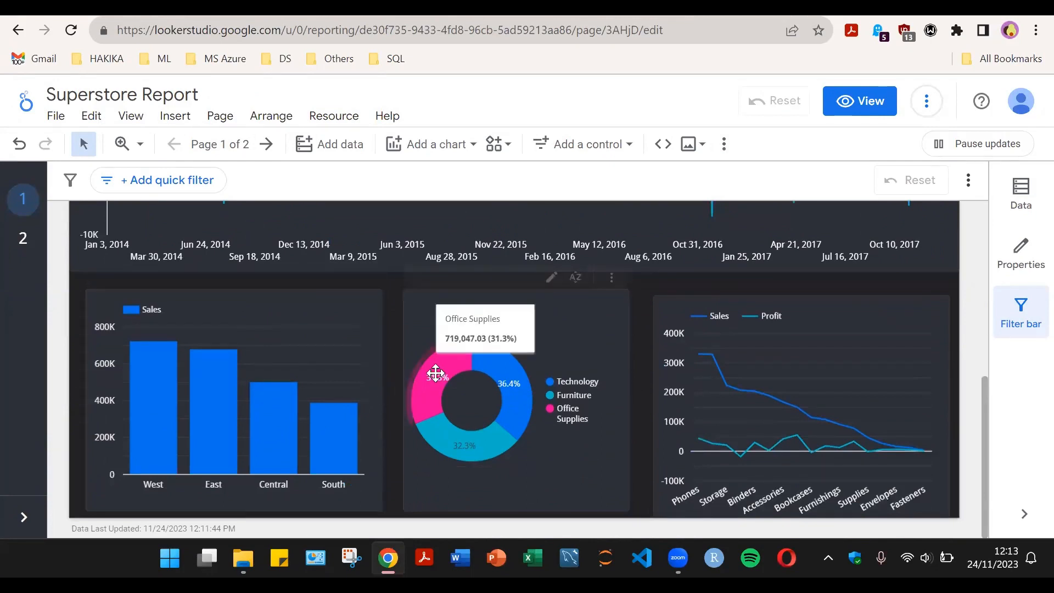
click(436, 373)
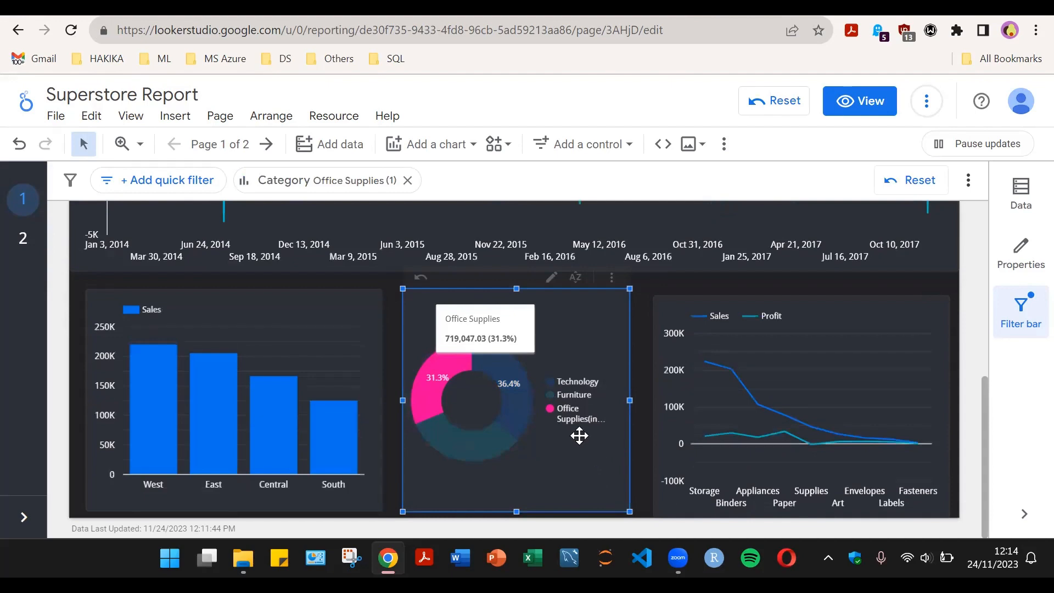
scroll(576, 437, up, 5)
scroll(557, 403, down, 4)
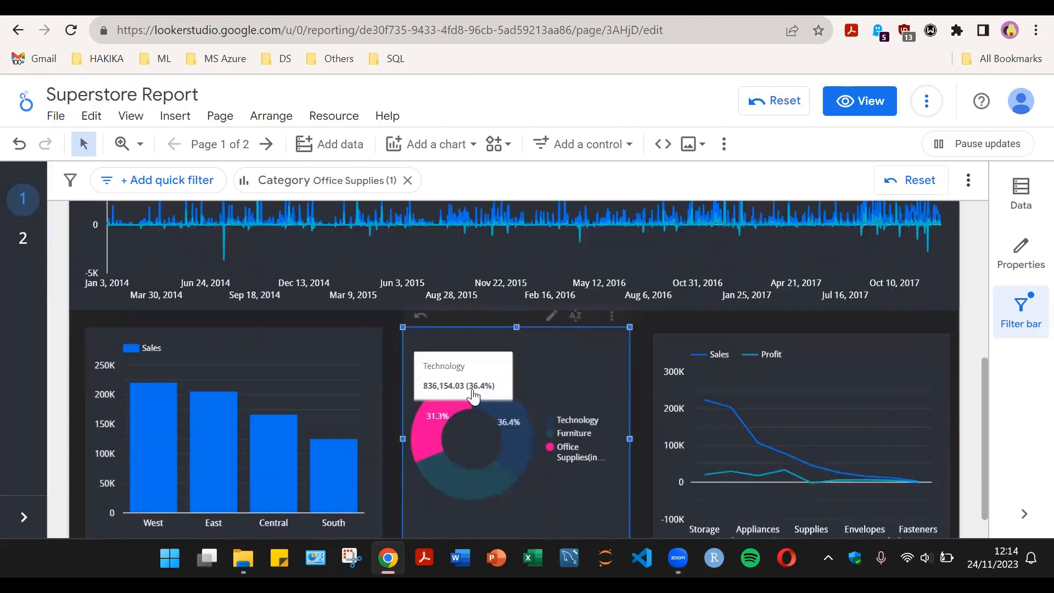
Add a cross-filter for the East region from the Sales bar chart, and examine the indicators, time series and lower charts.
click(234, 440)
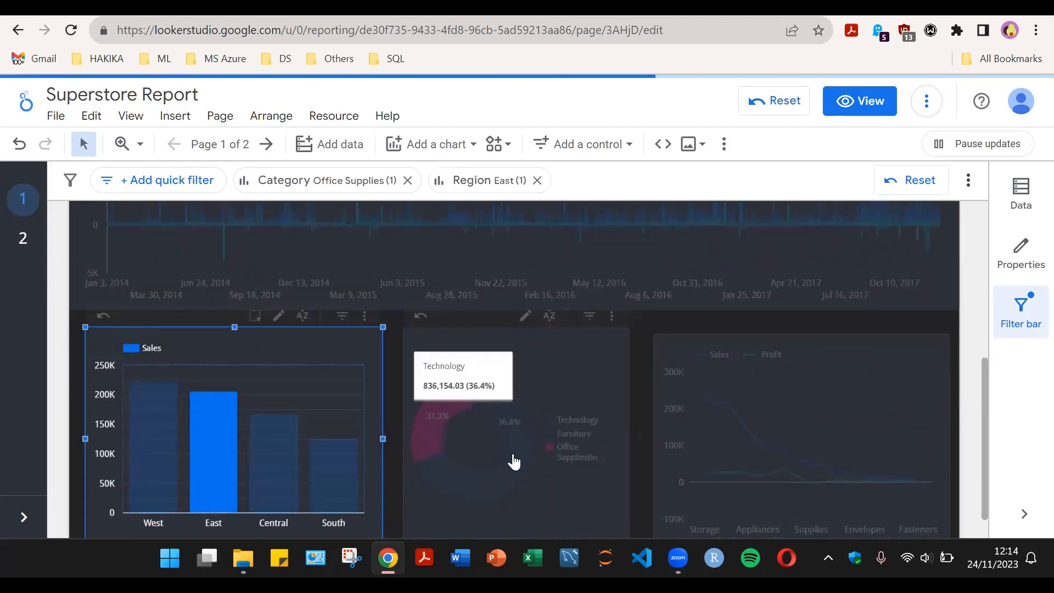
scroll(483, 441, up, 4)
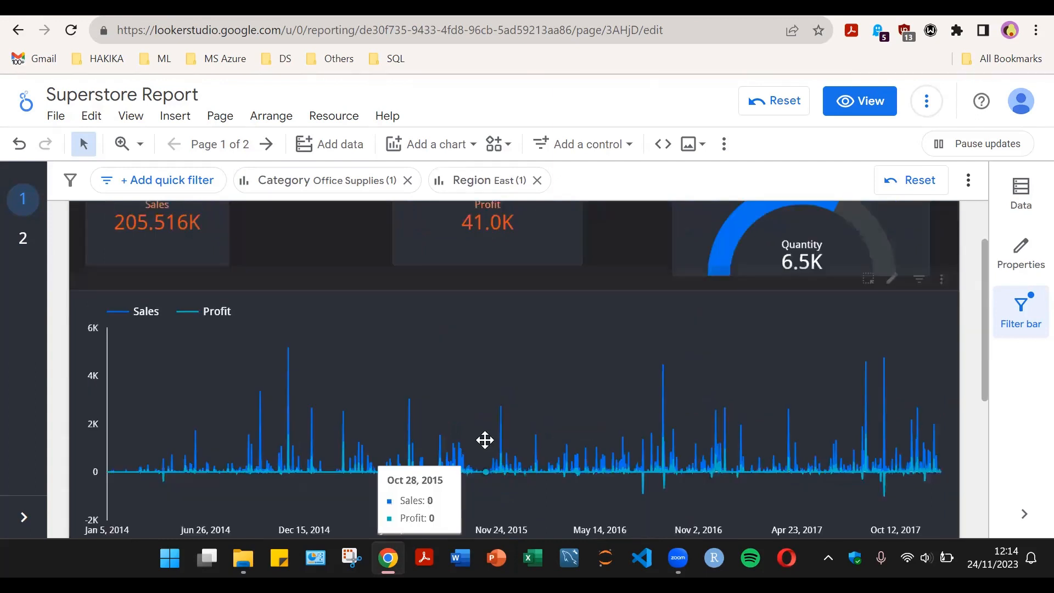
scroll(485, 439, up, 2)
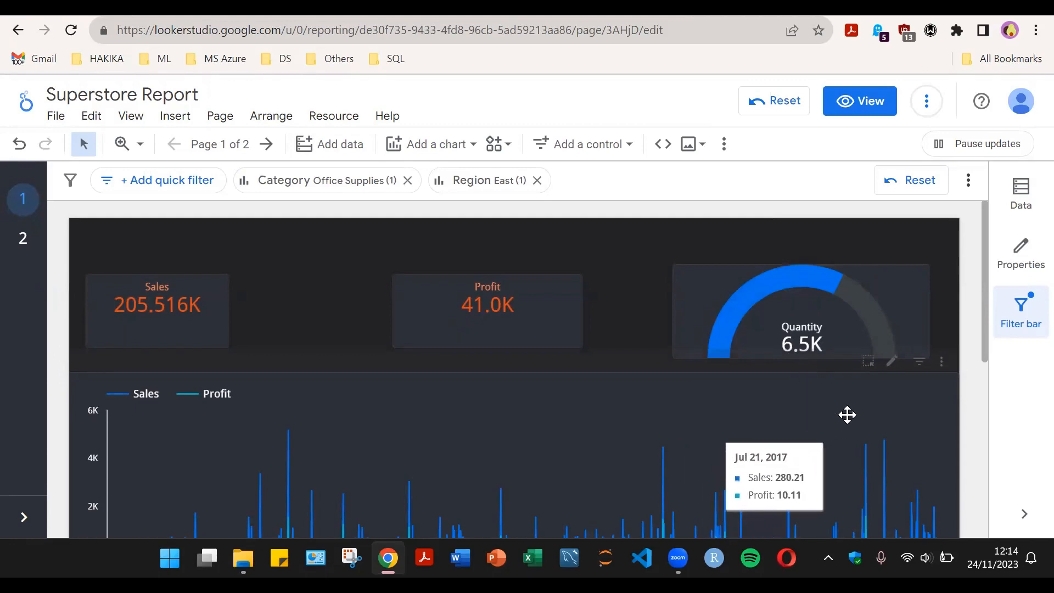
scroll(828, 427, down, 5)
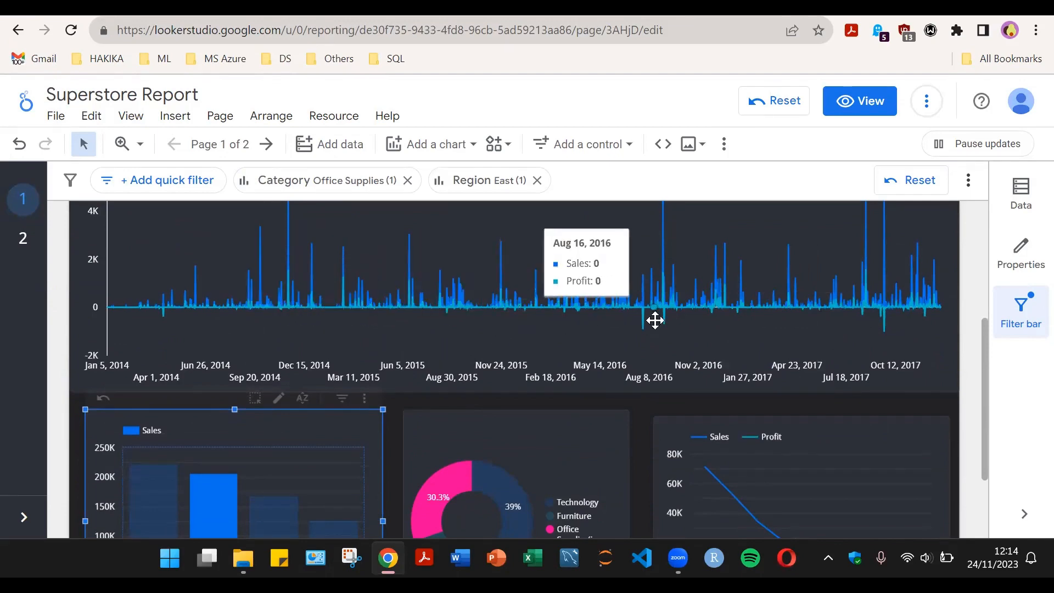
scroll(730, 357, down, 3)
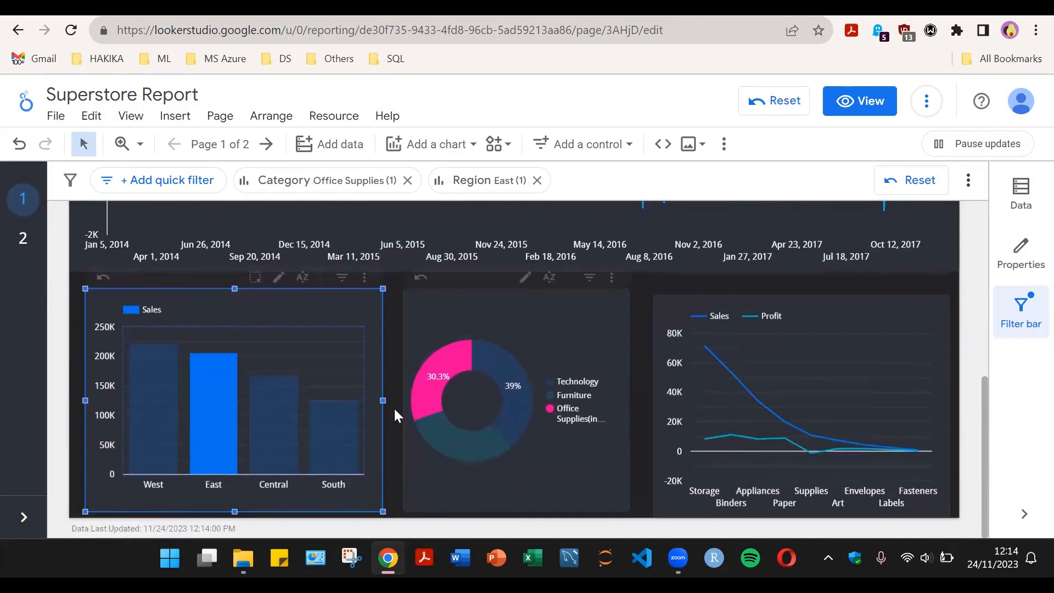
Replace the Category and Region filters with the Central region from the Sales bar chart, and review the indicators and time series.
click(407, 180)
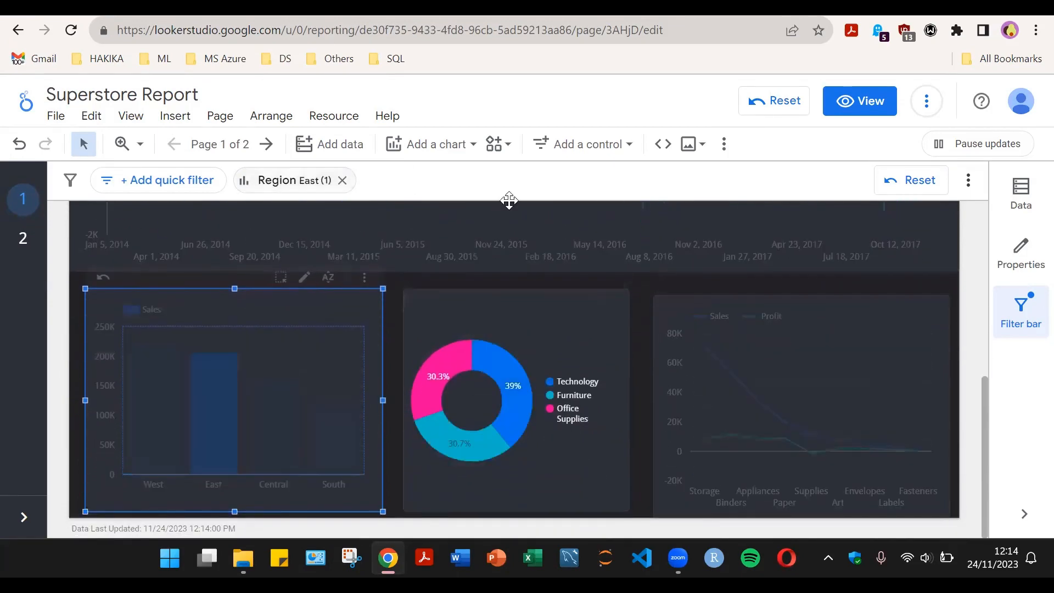
click(342, 181)
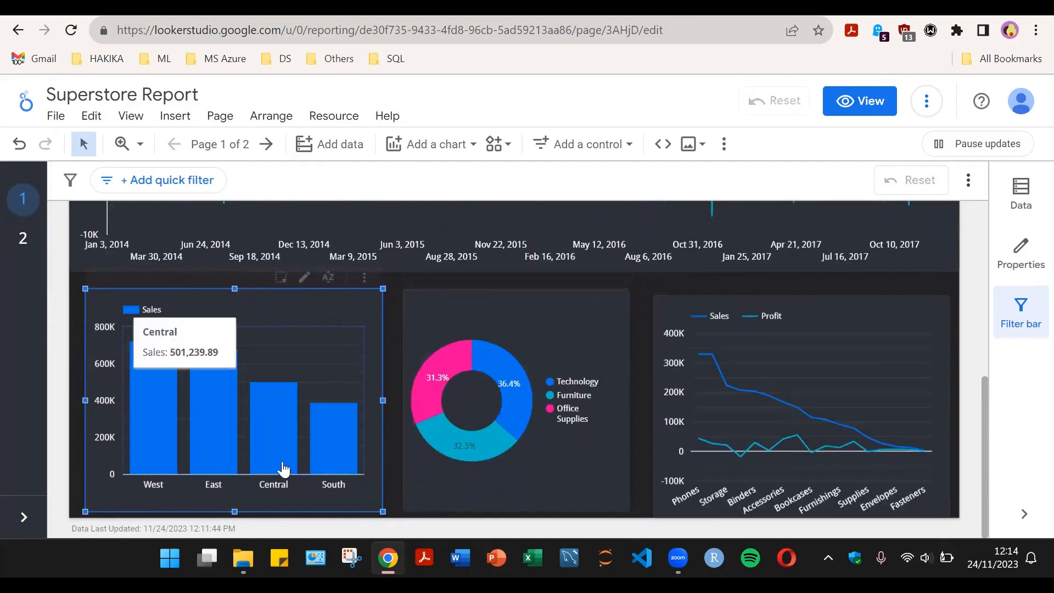
click(274, 426)
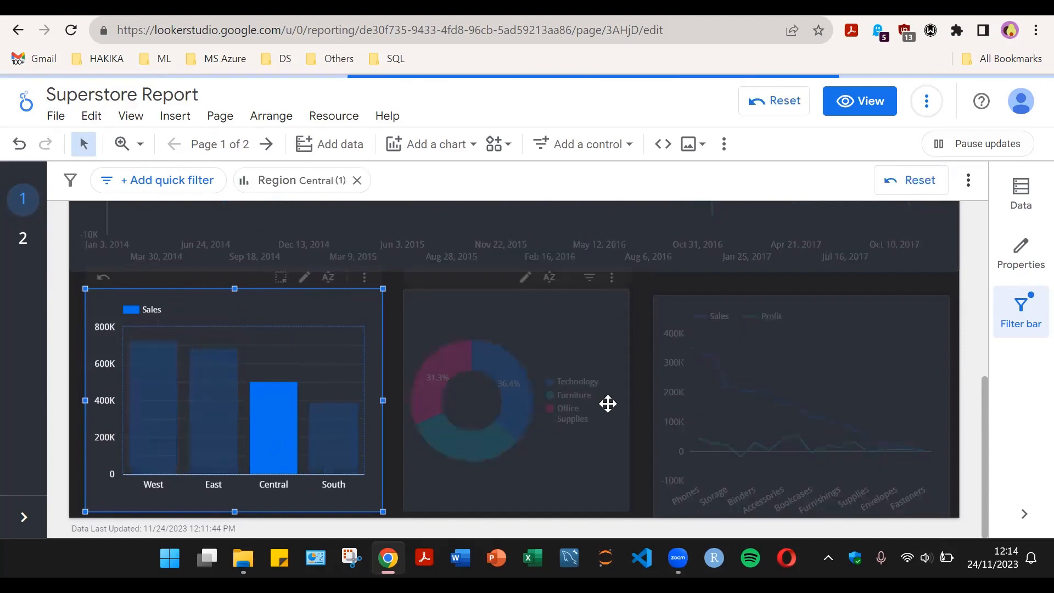
scroll(582, 398, up, 6)
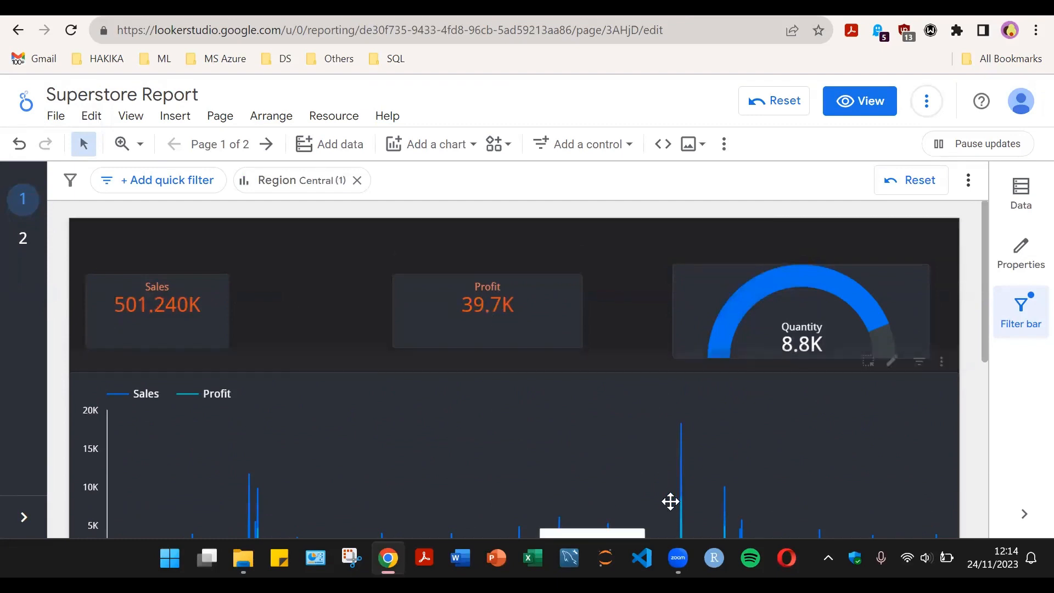
scroll(642, 369, down, 7)
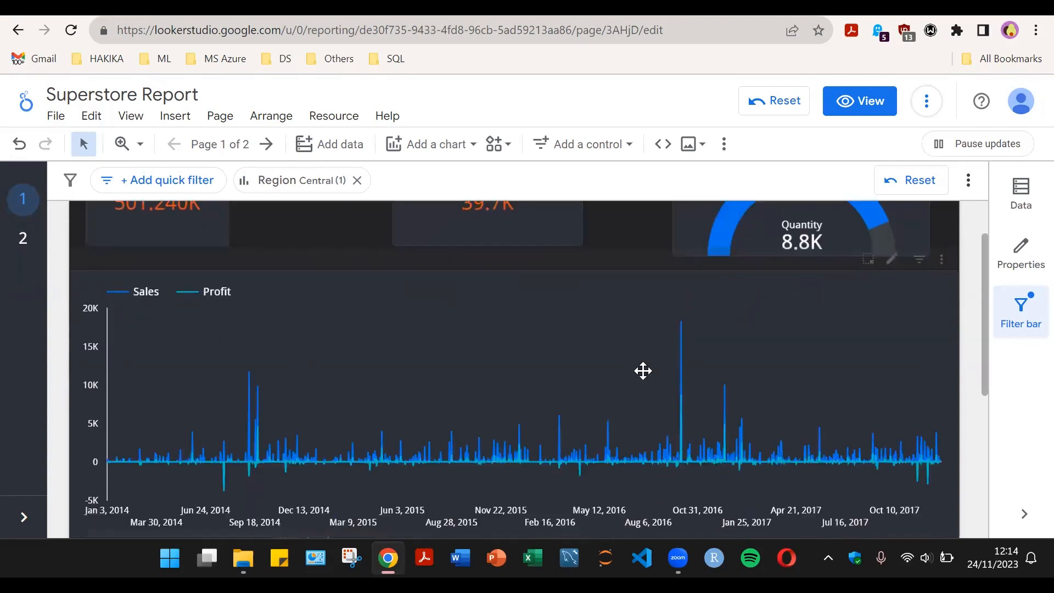